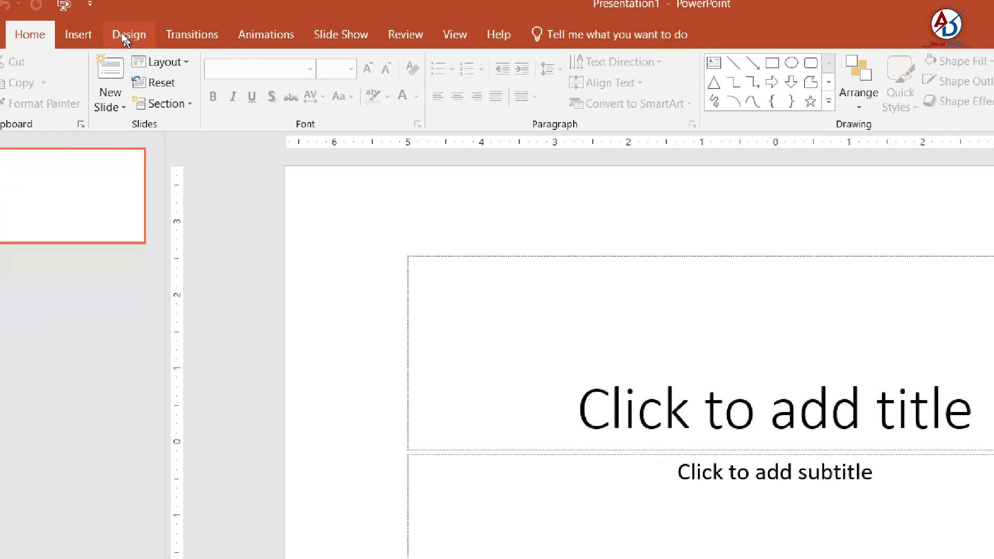
# Set a custom A4 Paper (210x297 mm) slide size, 10.833 × 7.5 in landscape, and maximize the content
pyautogui.click(119, 32)
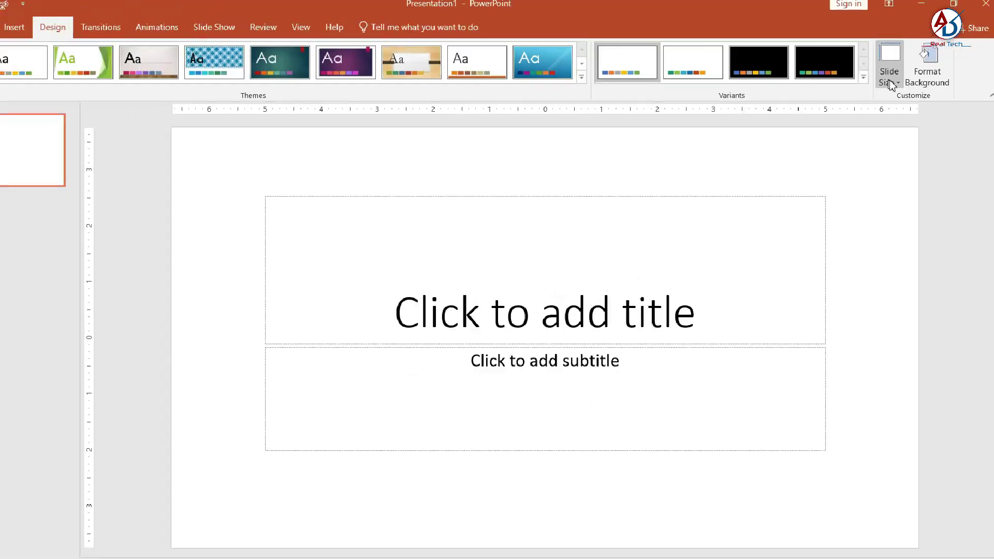
pyautogui.click(891, 83)
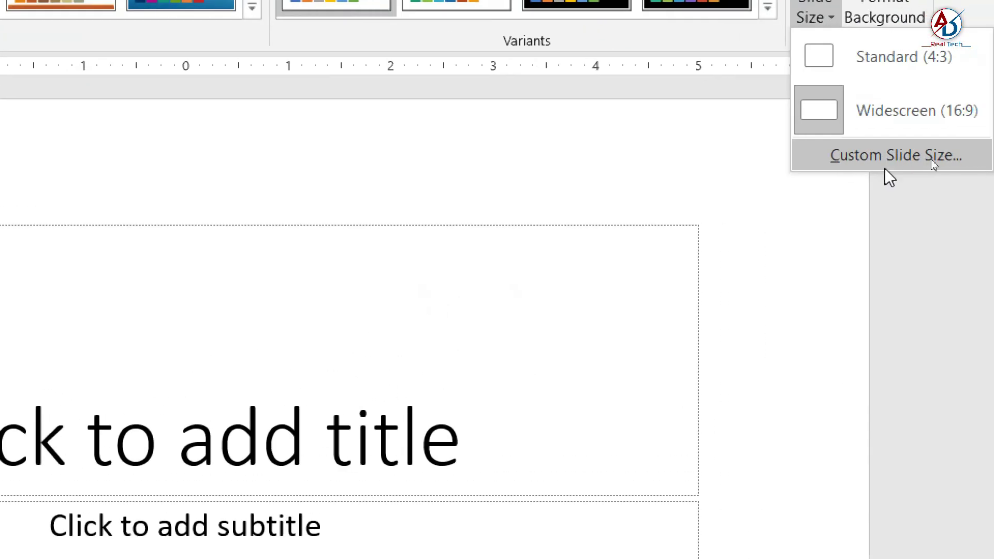
pyautogui.click(902, 167)
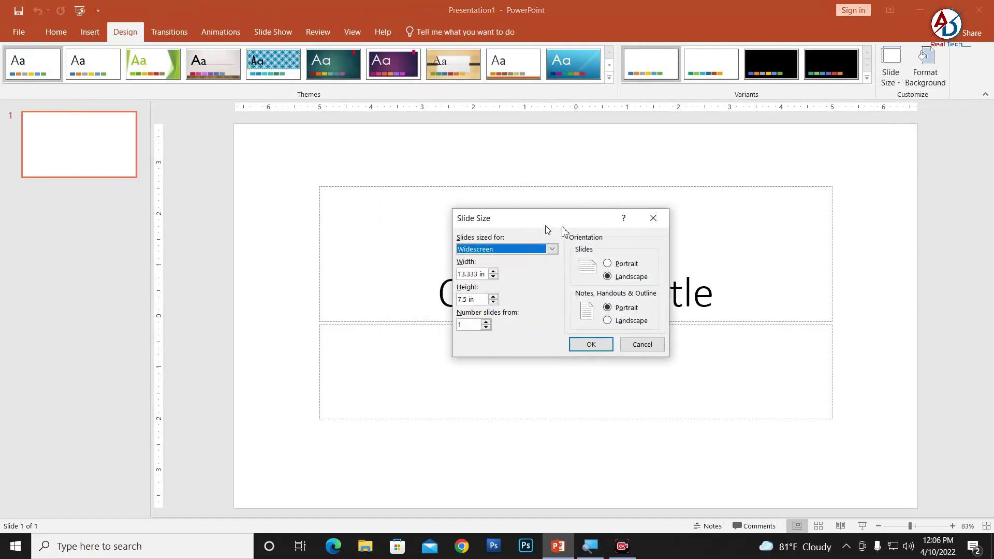
pyautogui.moveTo(548, 230); pyautogui.dragTo(657, 185)
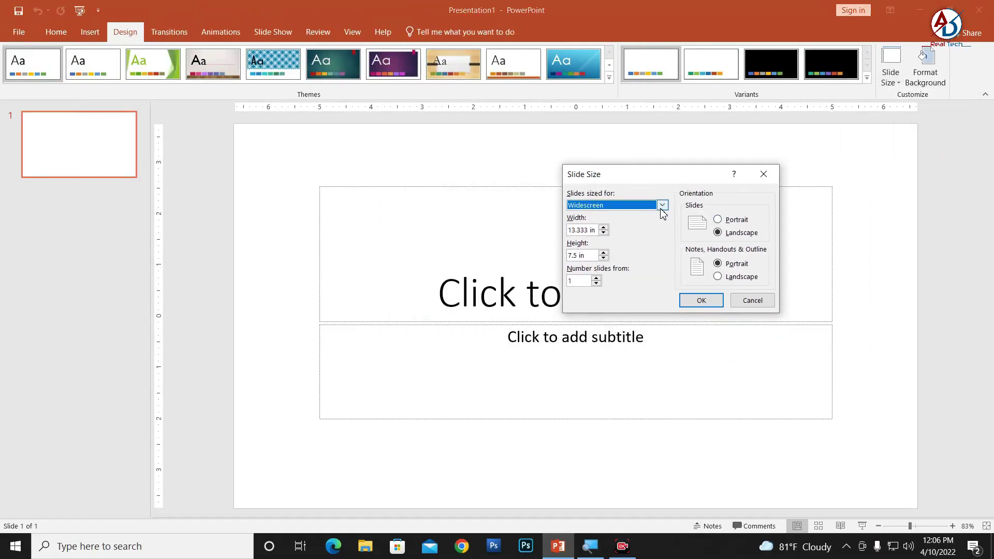
pyautogui.click(662, 205)
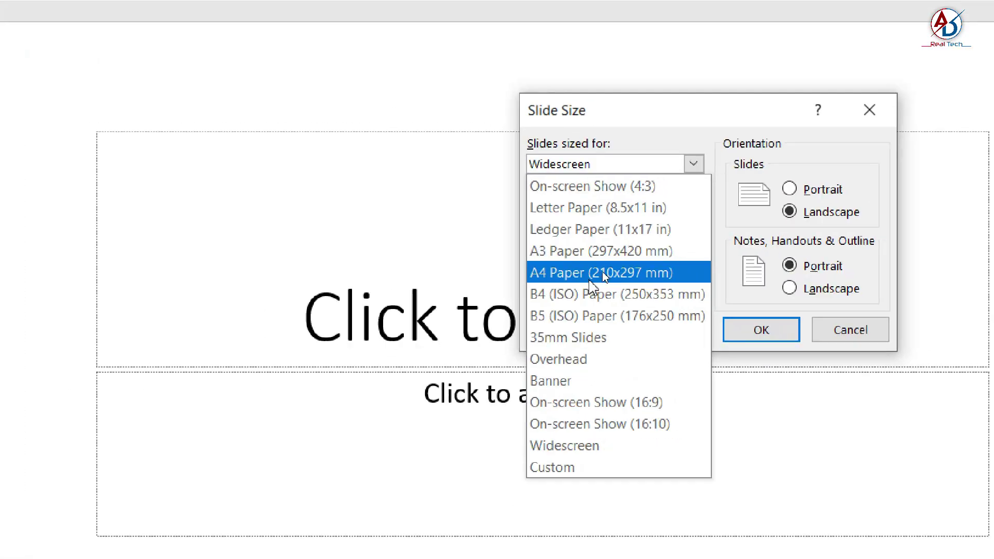
pyautogui.click(620, 268)
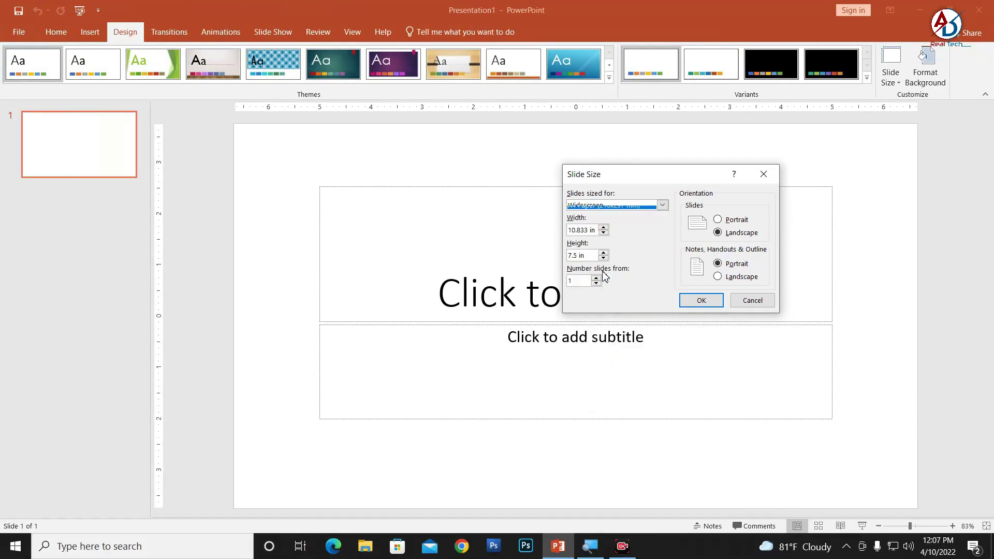
pyautogui.moveTo(637, 180); pyautogui.dragTo(637, 196)
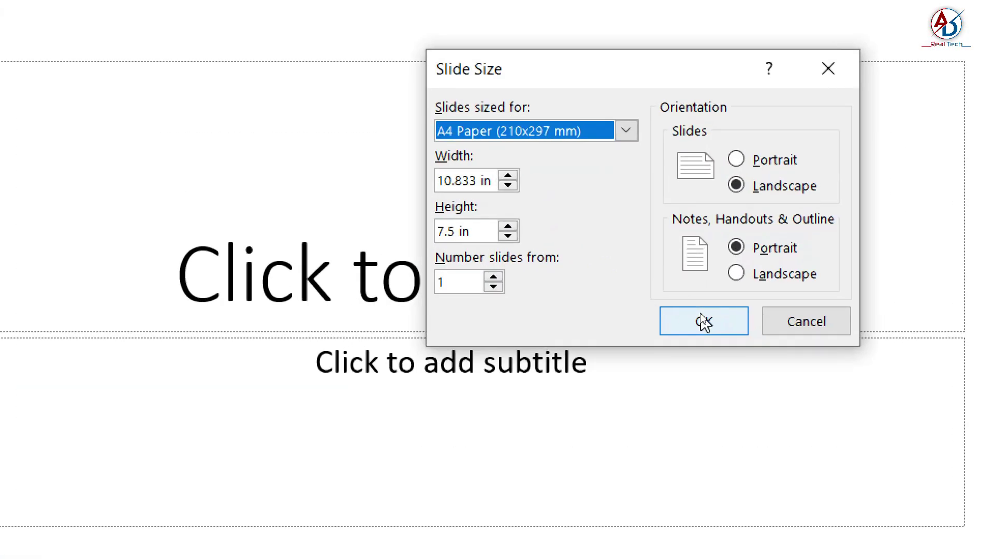
pyautogui.click(702, 318)
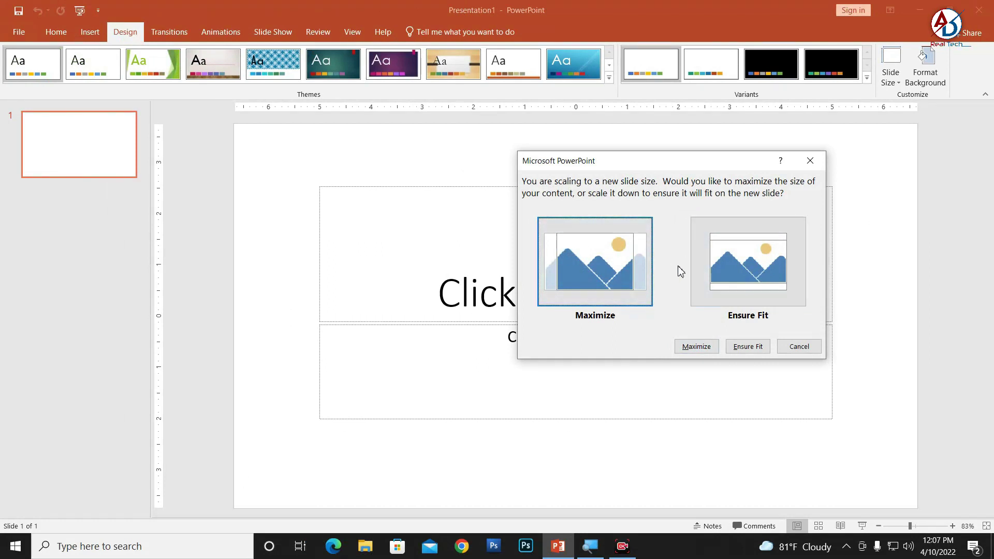
pyautogui.click(600, 278)
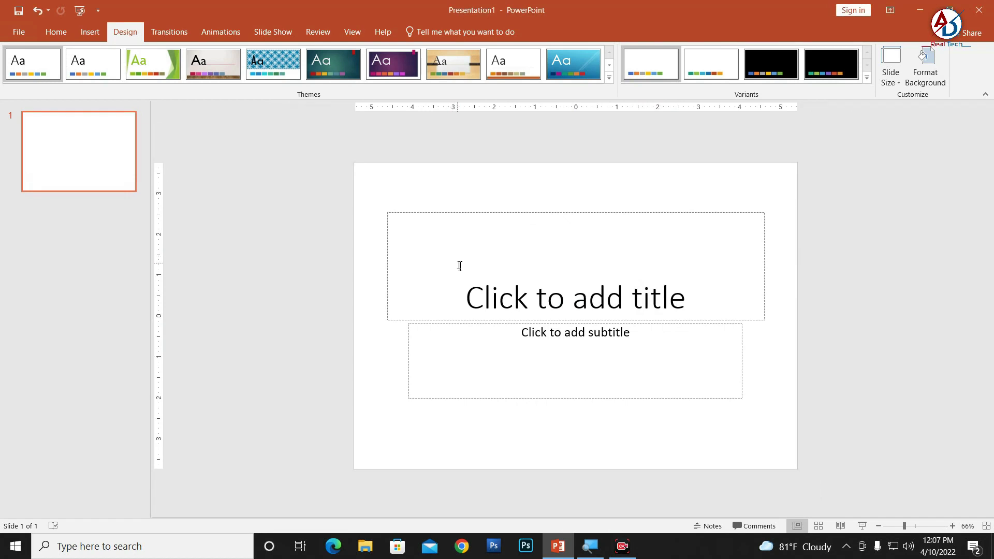
# Delete the title and subtitle placeholders and show the centre guides instead of gridlines
pyautogui.moveTo(373, 191); pyautogui.dragTo(803, 434)
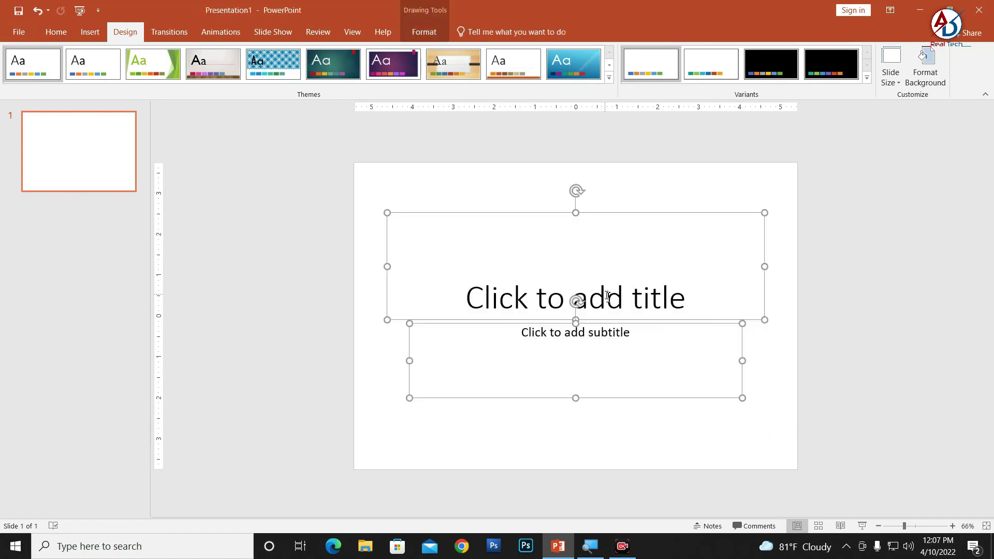
pyautogui.press('Delete')
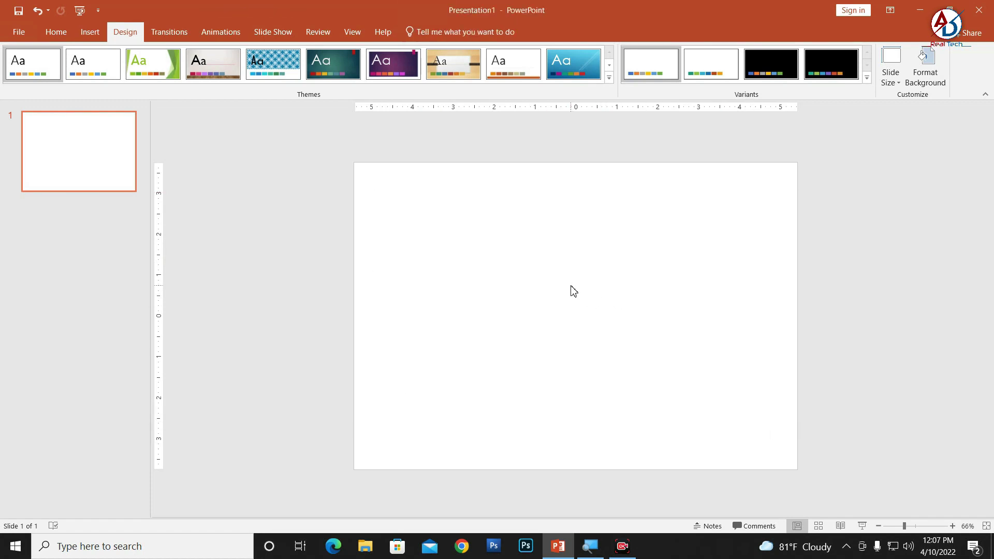
pyautogui.click(353, 33)
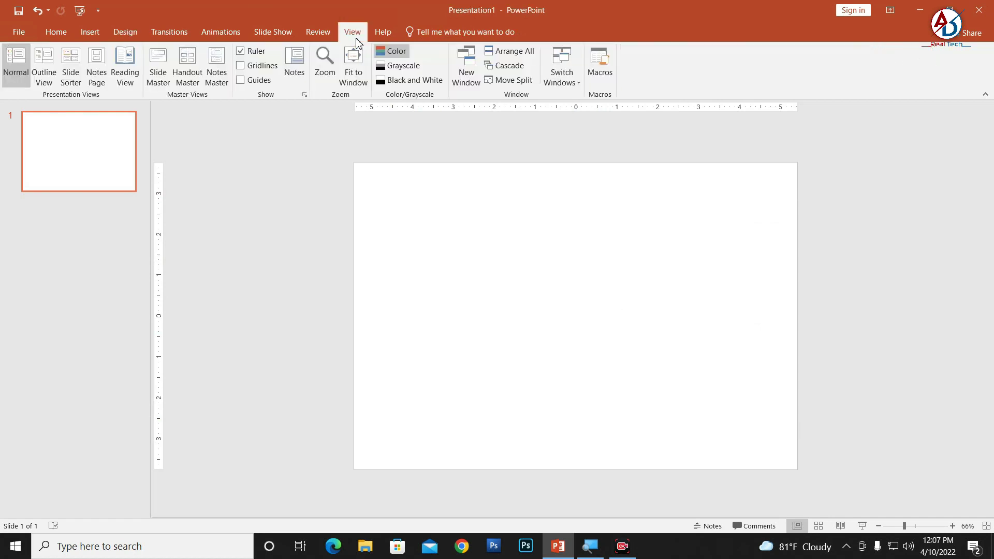
pyautogui.click(260, 70)
pyautogui.click(261, 66)
pyautogui.click(259, 80)
pyautogui.scroll(1, 597, 308)
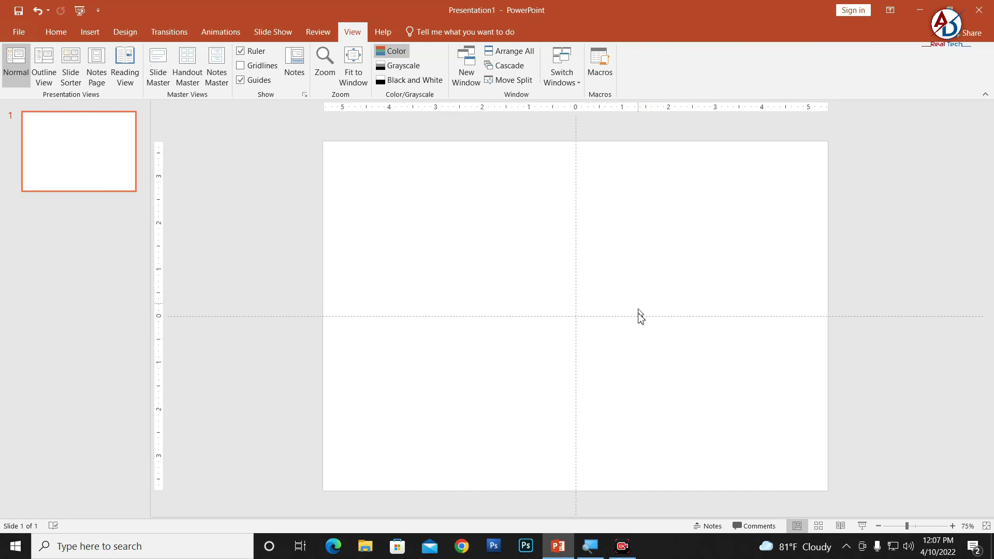
# Draw a 5.42 × 7.5 in rectangle over the slide's left half and remove its outline
pyautogui.click(92, 33)
pyautogui.click(207, 82)
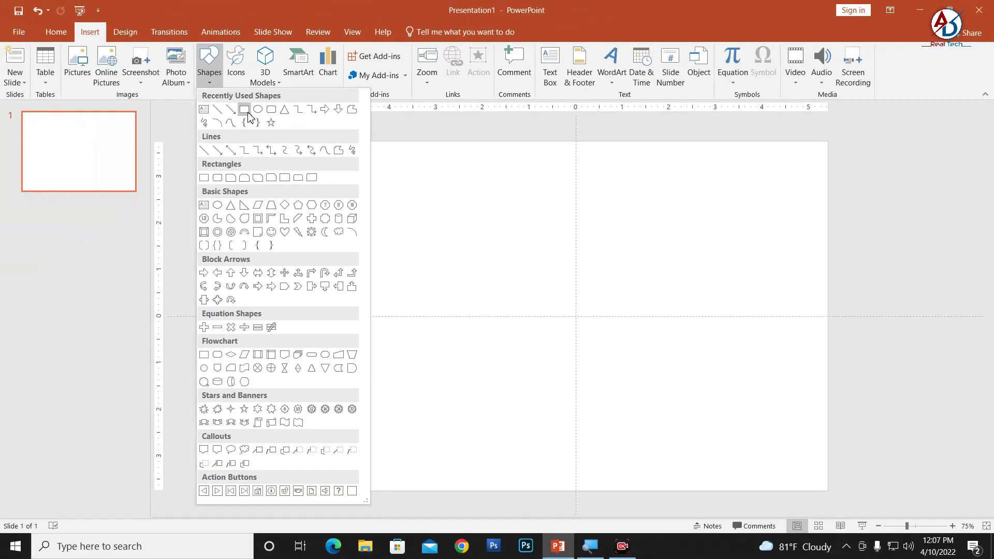
pyautogui.click(244, 110)
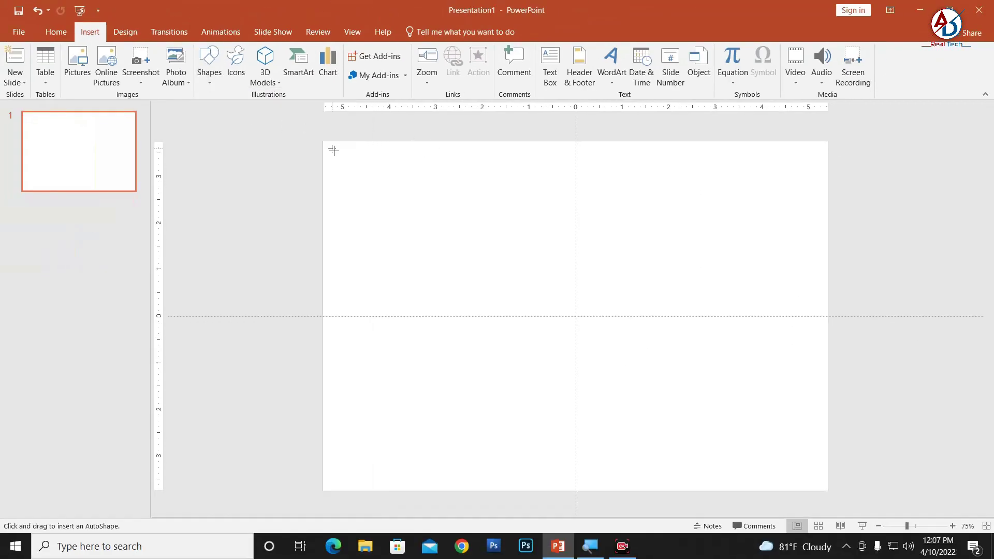
pyautogui.moveTo(323, 141); pyautogui.dragTo(576, 498)
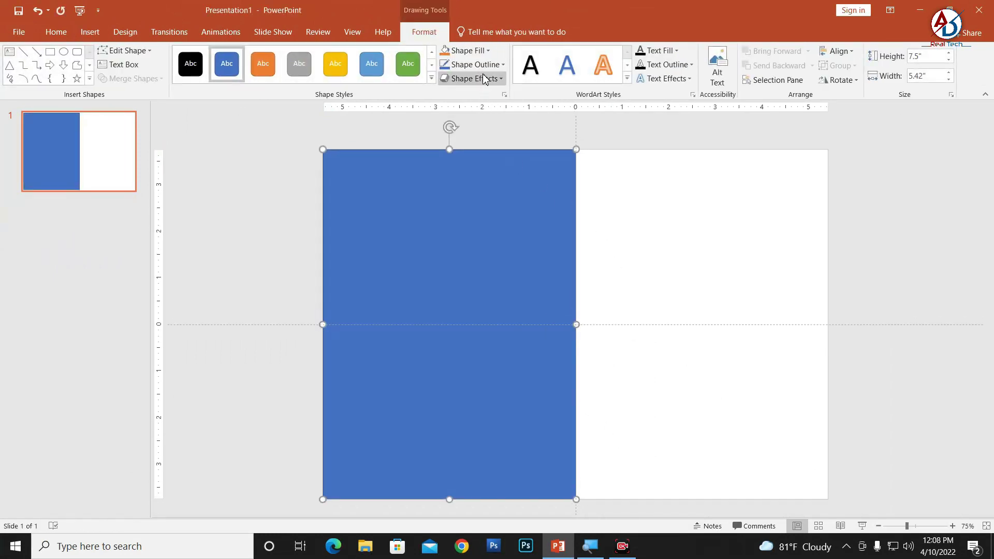
pyautogui.click(473, 64)
pyautogui.click(466, 174)
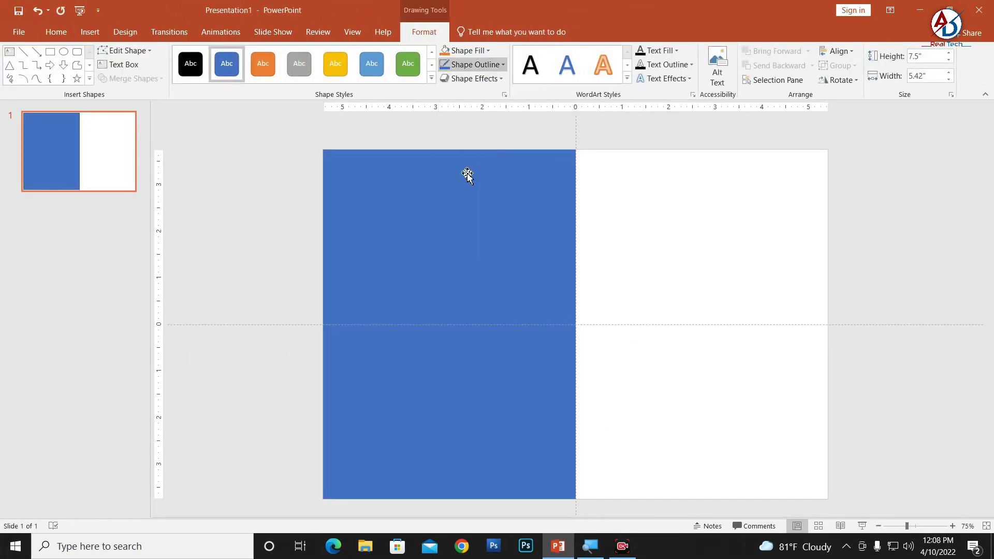
pyautogui.rightClick(492, 281)
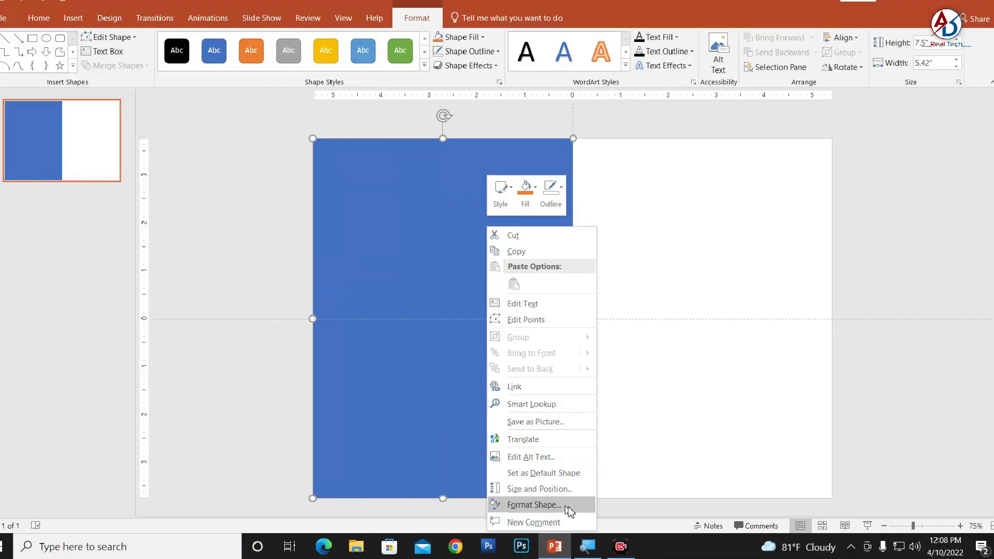
# Give the left panel a Linear gradient fill and remove the extra gradient stops
pyautogui.click(572, 506)
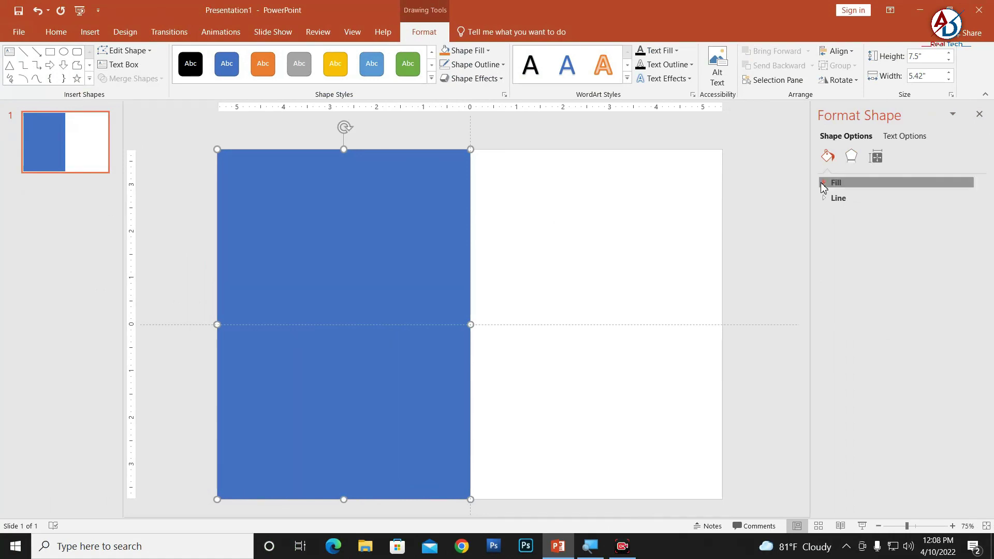
pyautogui.click(825, 184)
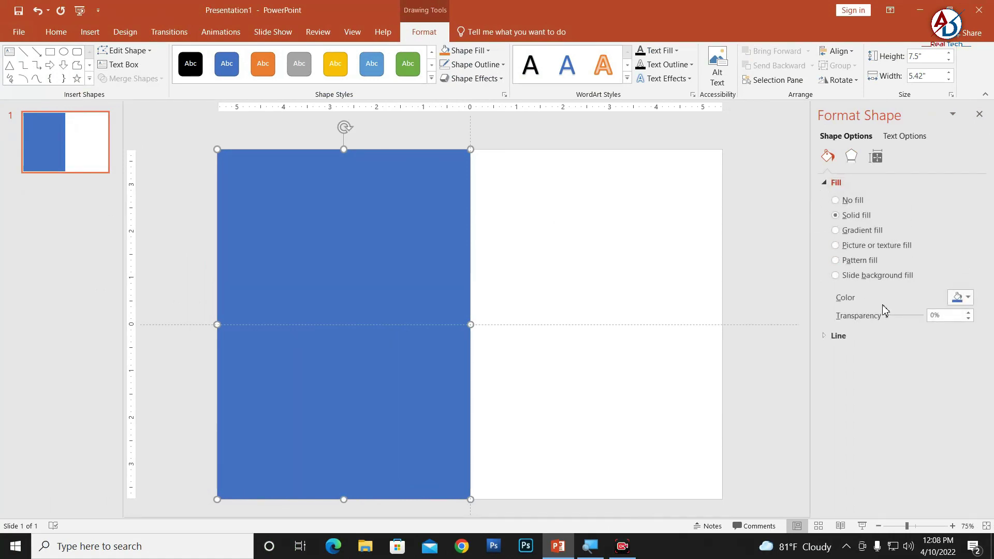
pyautogui.click(868, 232)
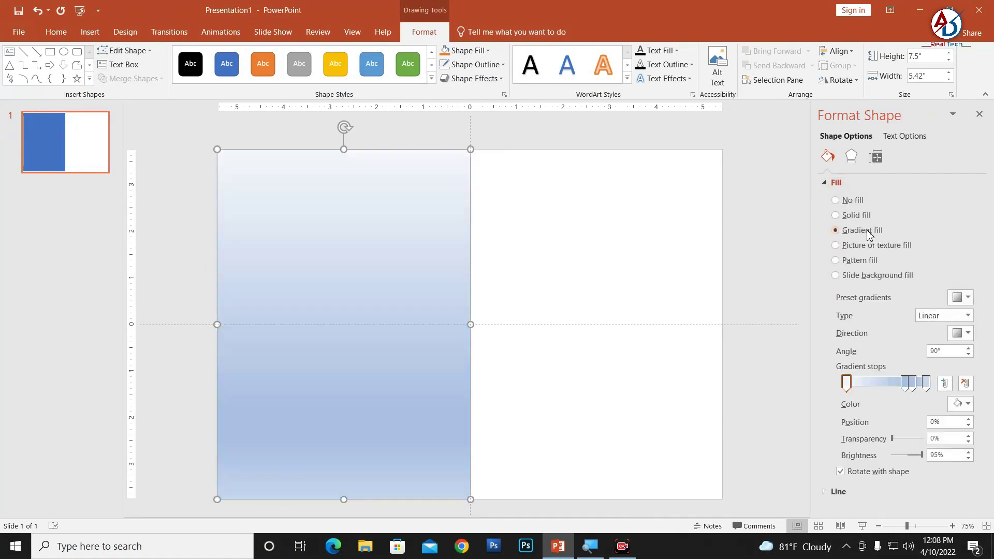
pyautogui.click(905, 384)
pyautogui.click(964, 384)
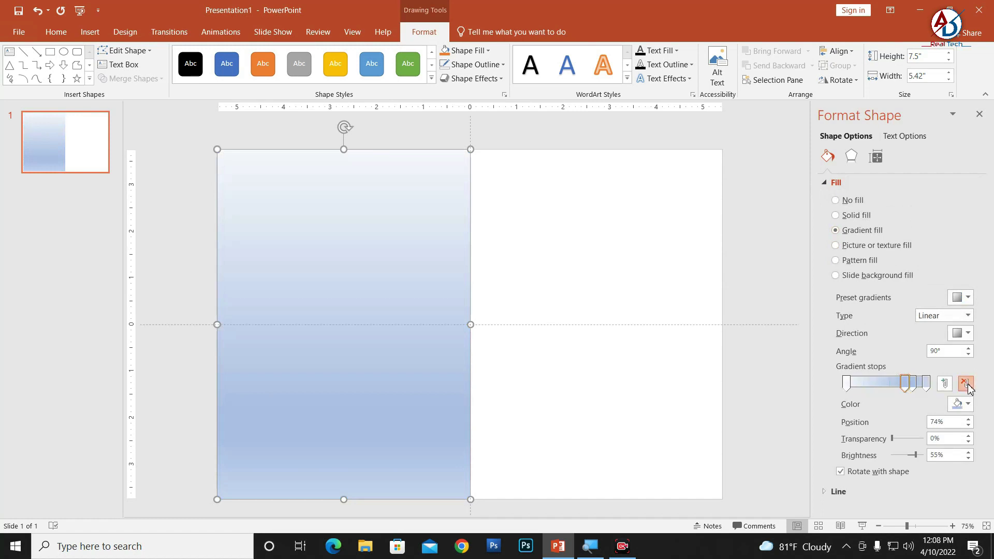
pyautogui.click(915, 384)
pyautogui.click(964, 383)
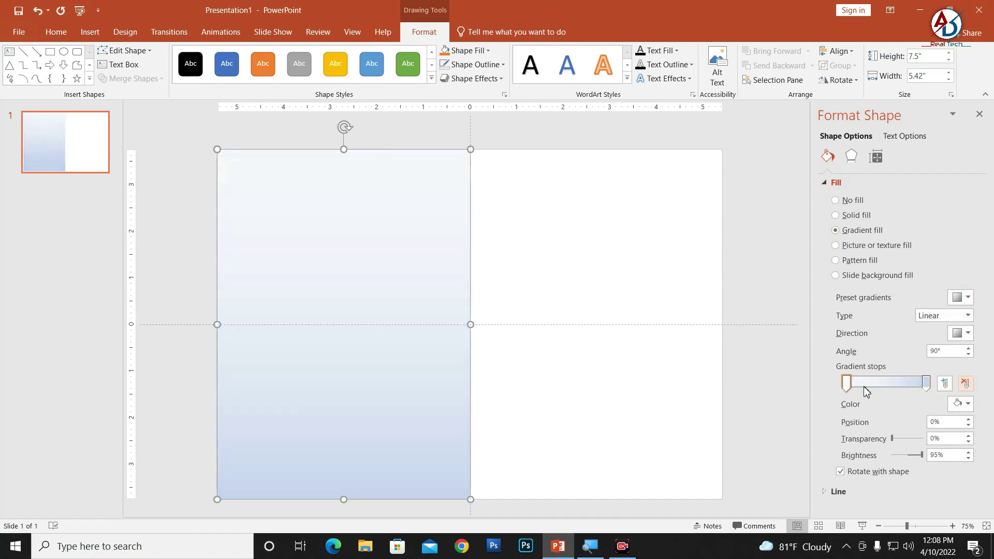
pyautogui.click(847, 384)
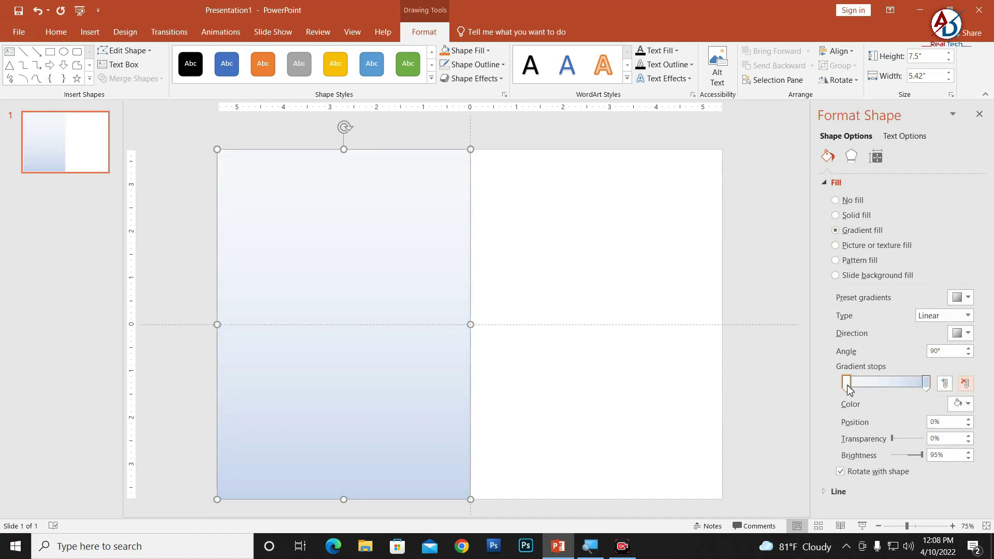
pyautogui.click(968, 316)
pyautogui.click(969, 316)
pyautogui.click(968, 298)
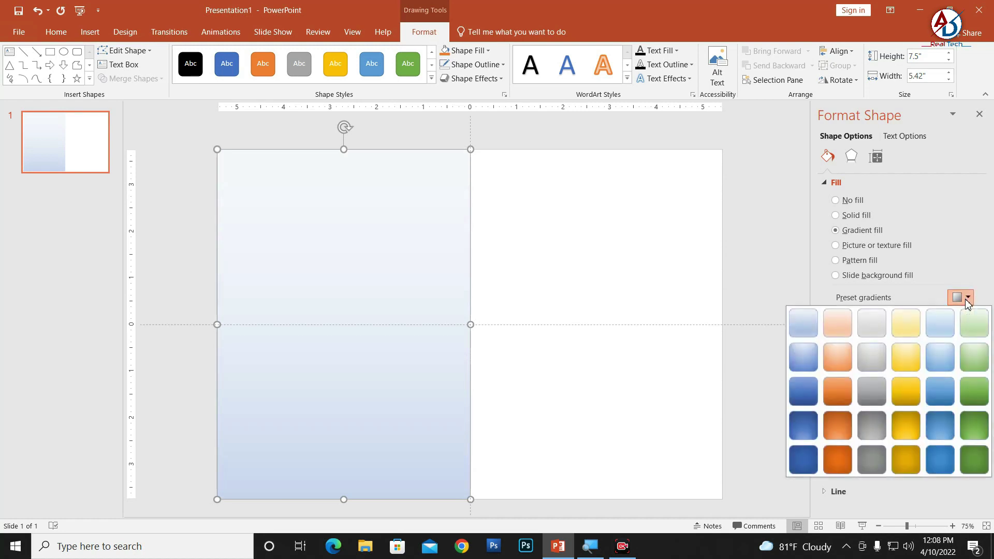
pyautogui.click(968, 301)
# Make the last gradient stop grey and the first stop white
pyautogui.click(926, 383)
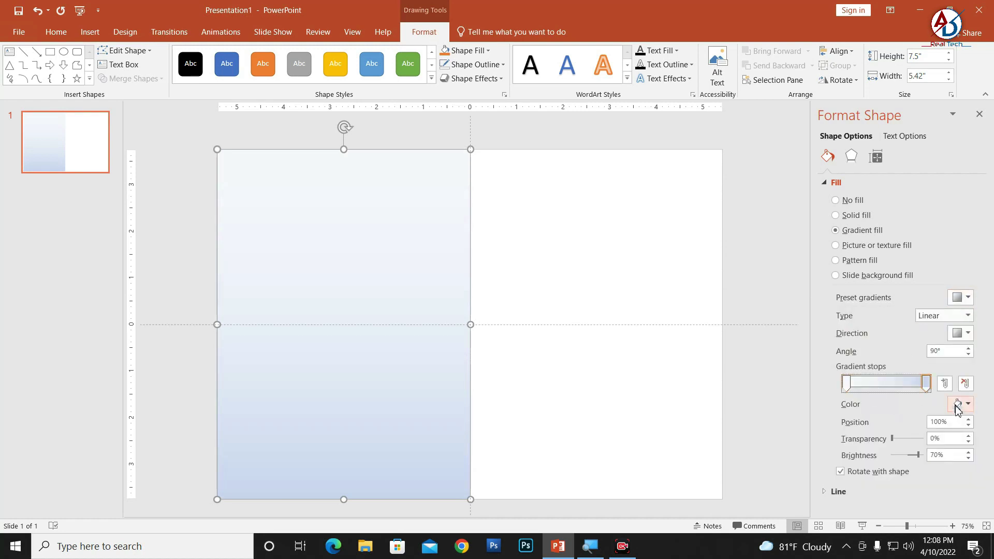
pyautogui.click(968, 406)
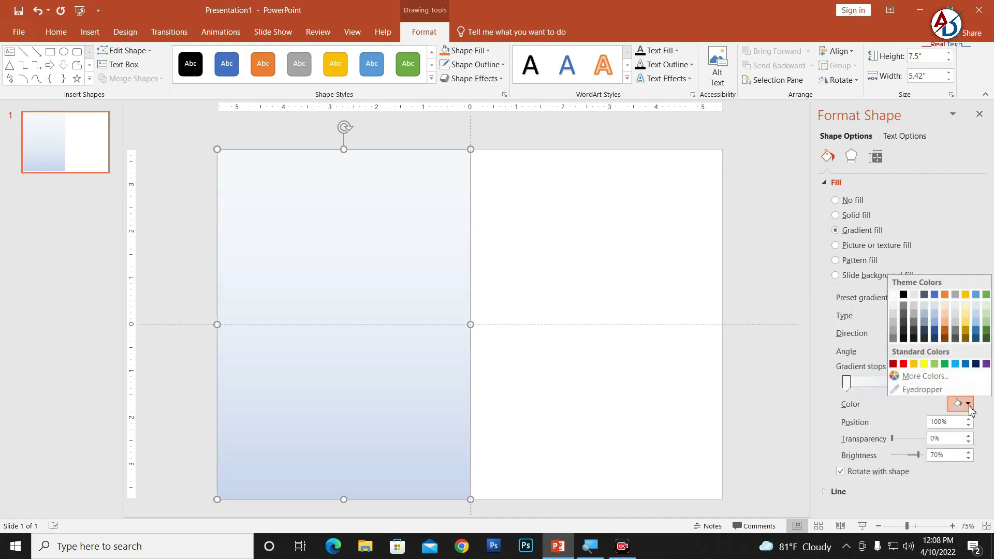
pyautogui.click(896, 320)
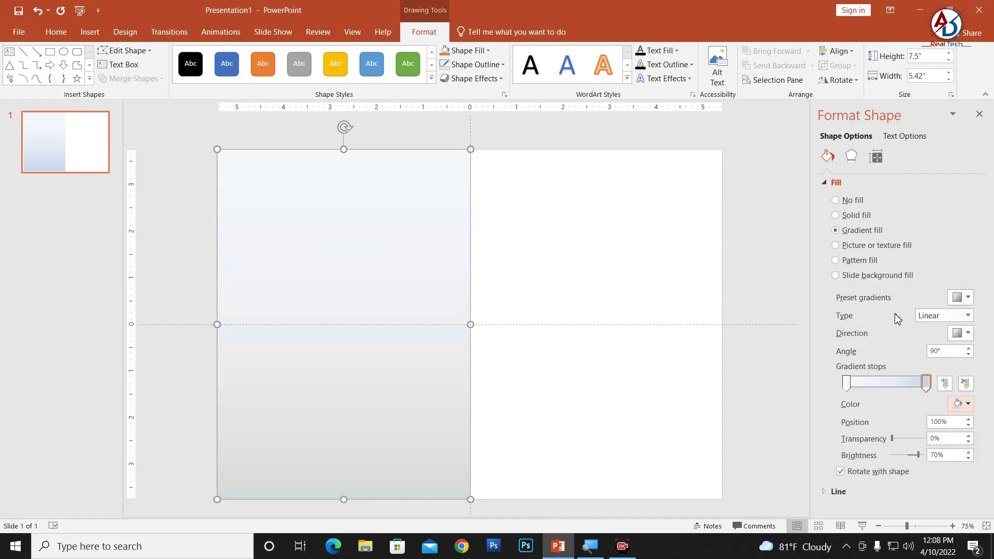
pyautogui.click(847, 384)
pyautogui.click(968, 404)
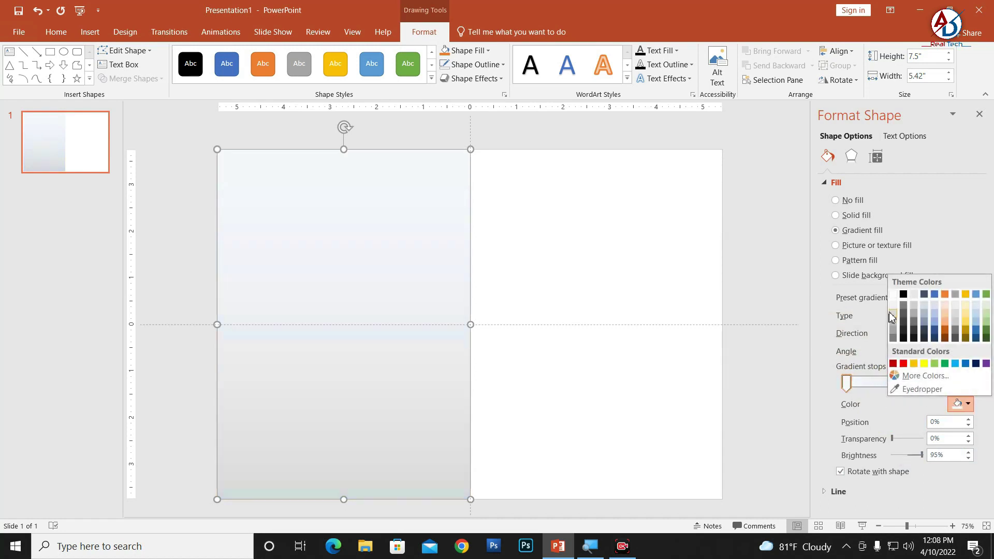
pyautogui.click(894, 295)
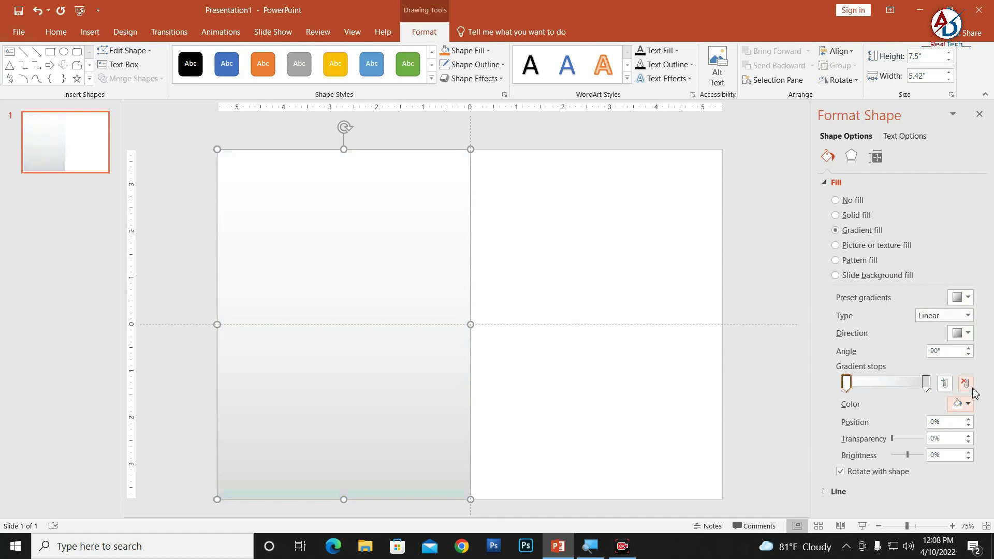
# Set the gradient direction to linear right (0°), move the stop to ~88% and set it to 100% transparency
pyautogui.click(968, 334)
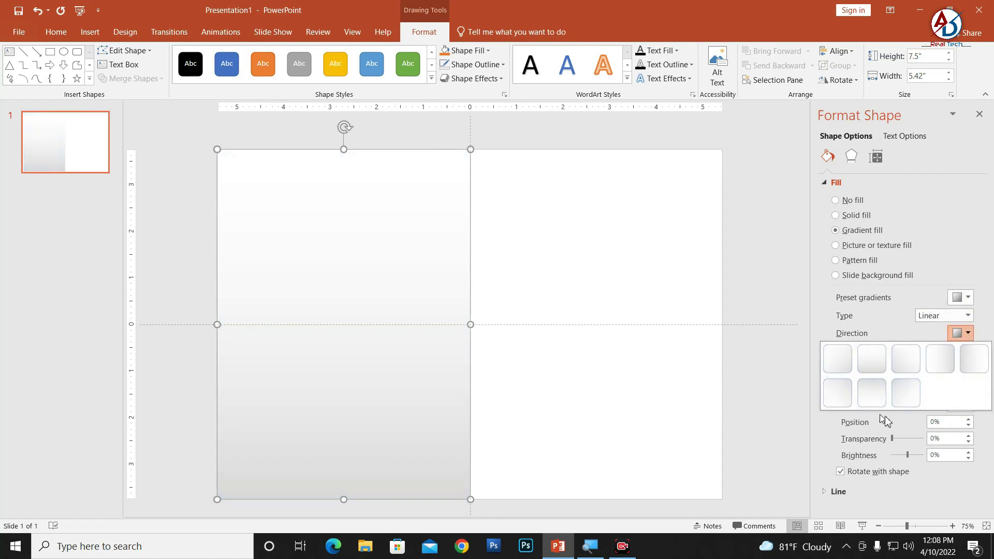
pyautogui.click(946, 360)
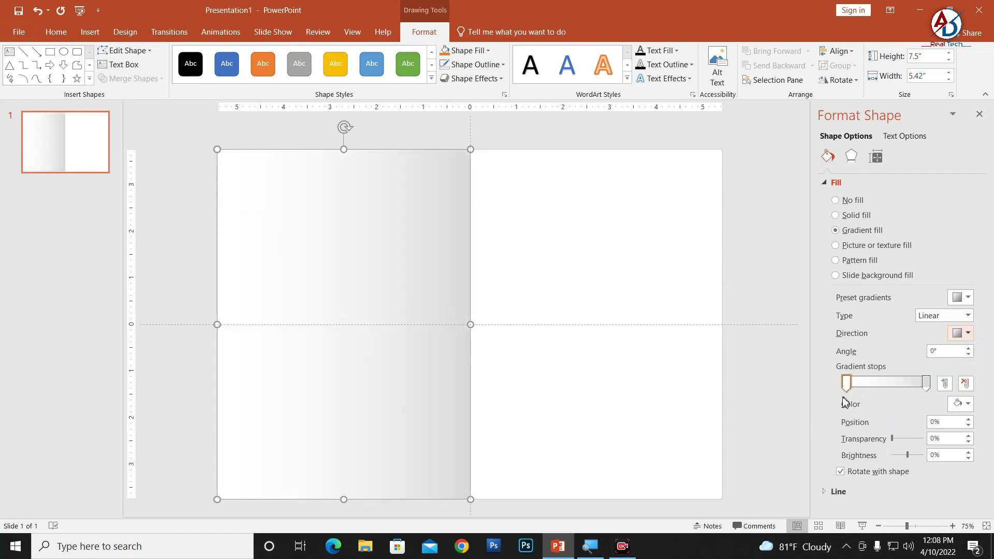
pyautogui.moveTo(846, 389); pyautogui.dragTo(917, 391)
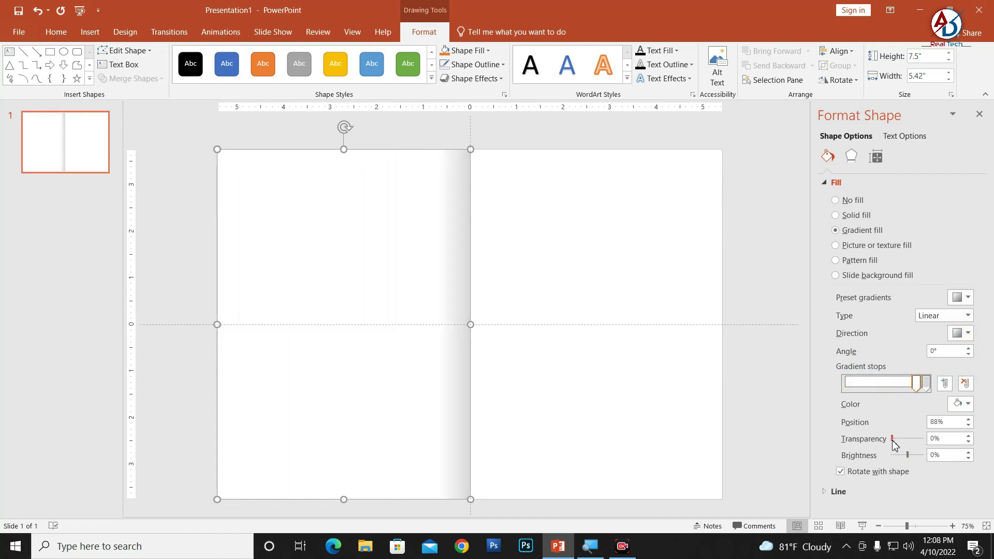
pyautogui.moveTo(893, 439); pyautogui.dragTo(926, 440)
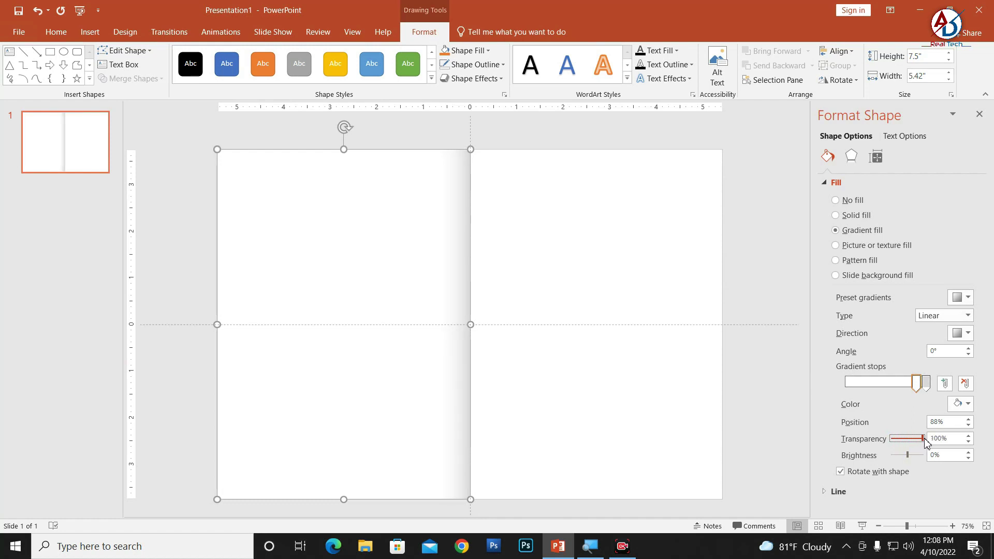
# Deselect the shaded panel and bring up the Insert Shapes gallery
pyautogui.click(477, 326)
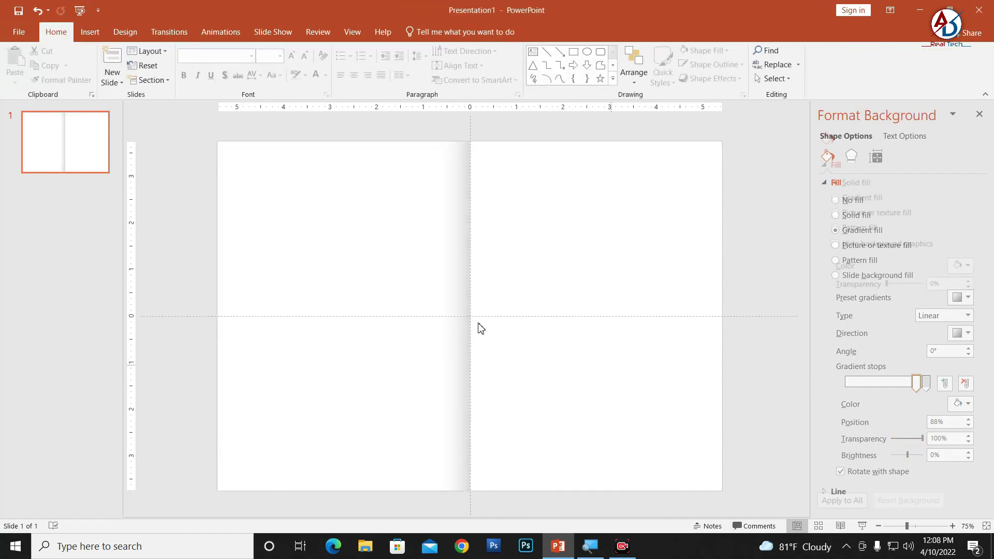
pyautogui.scroll(-3, 487, 315)
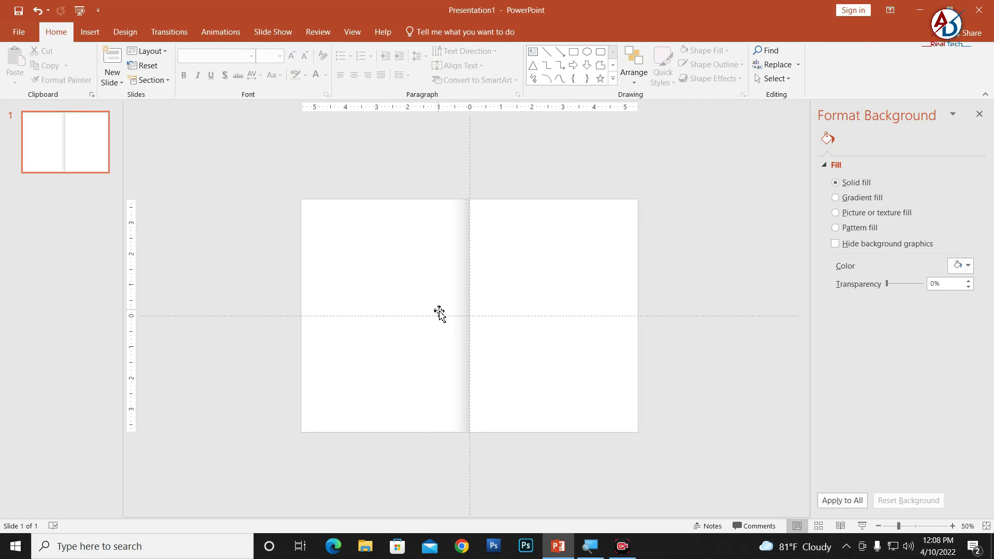
pyautogui.scroll(2, 437, 336)
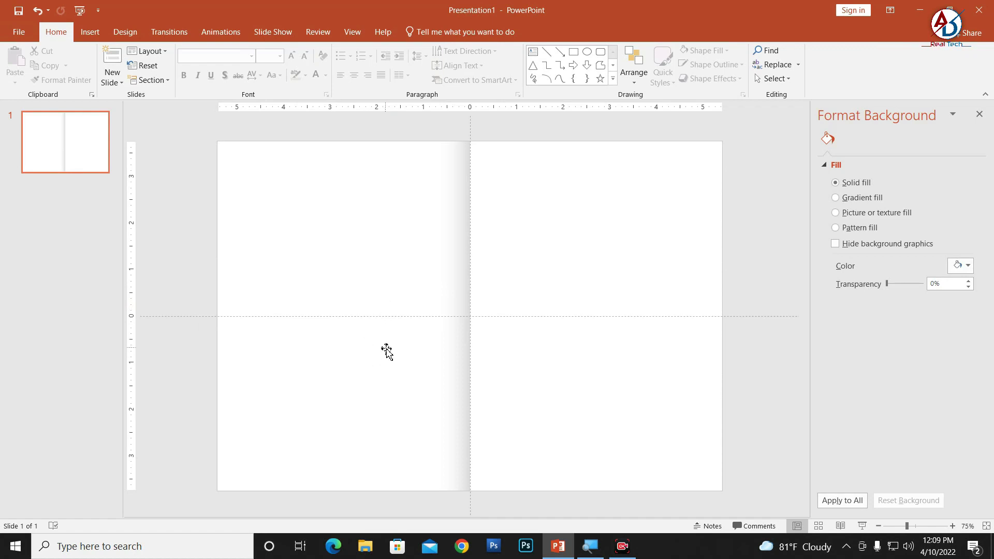
pyautogui.click(87, 35)
pyautogui.click(210, 70)
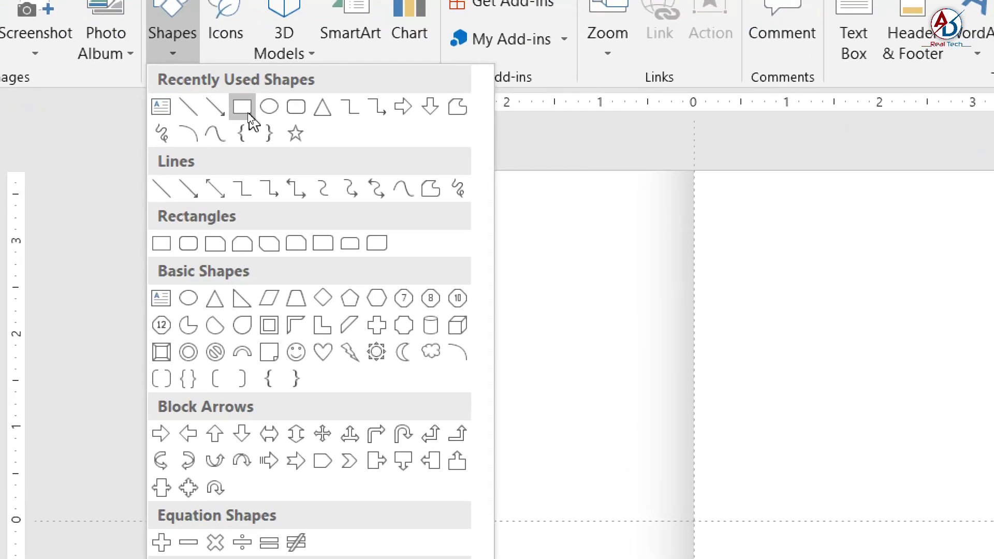
# Draw an outline-free rectangle over the lower left page
pyautogui.click(248, 114)
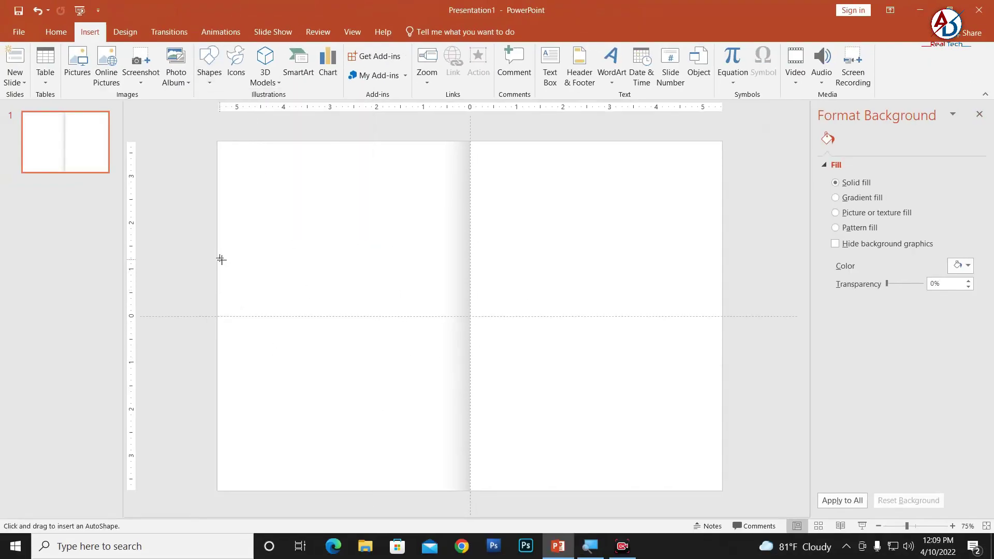
pyautogui.moveTo(217, 250); pyautogui.dragTo(470, 489)
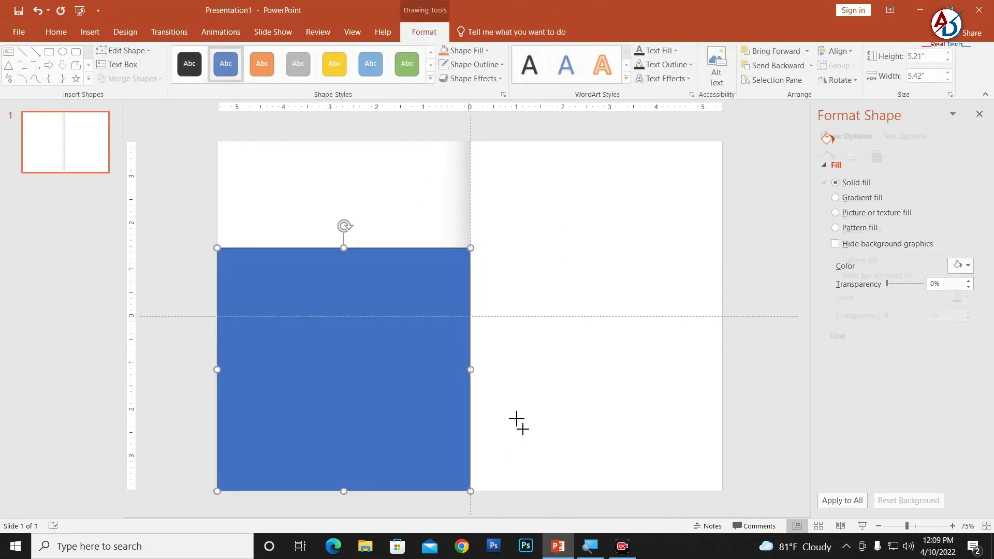
pyautogui.click(473, 64)
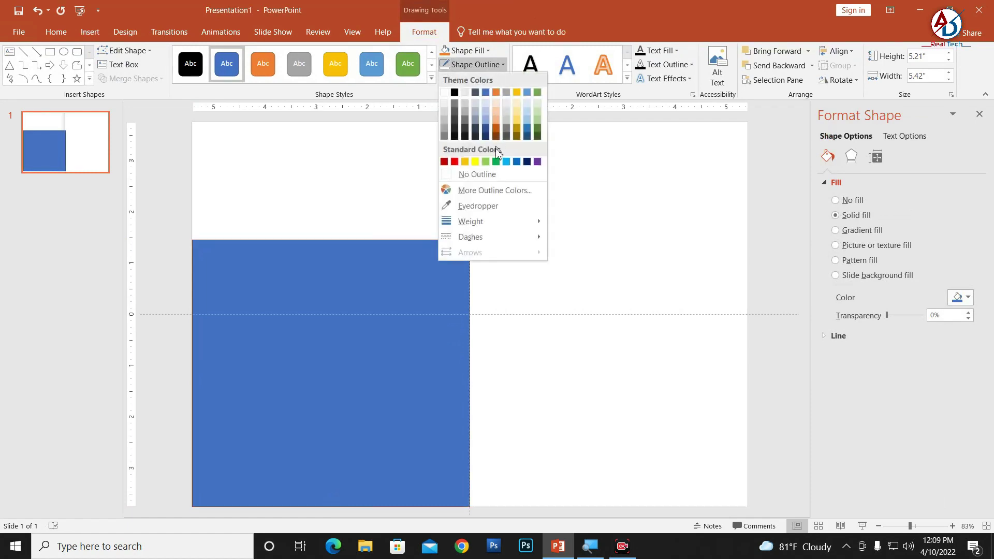
pyautogui.click(484, 176)
# Use Edit Points to pull the rectangle's top-right corner down so its top slants toward the fold
pyautogui.click(129, 51)
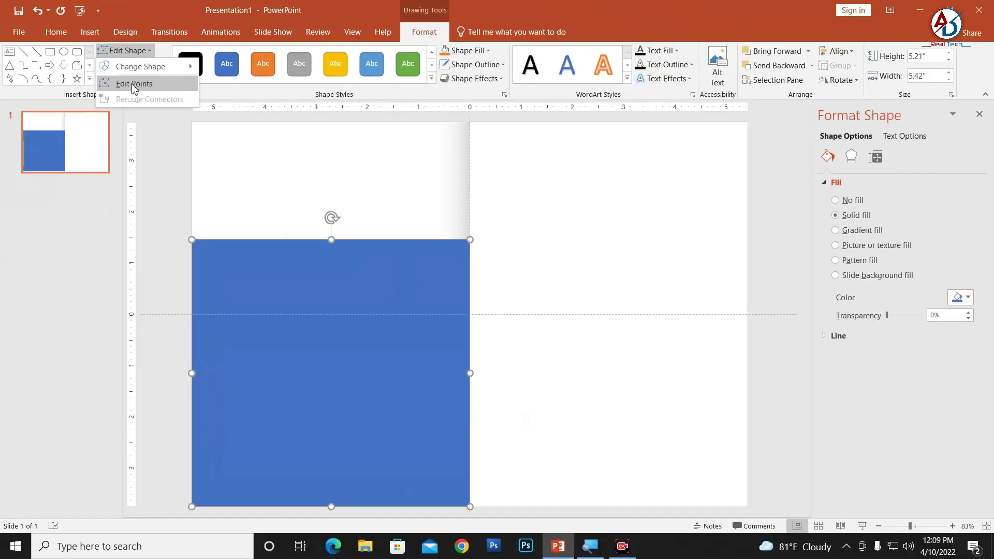
pyautogui.click(137, 93)
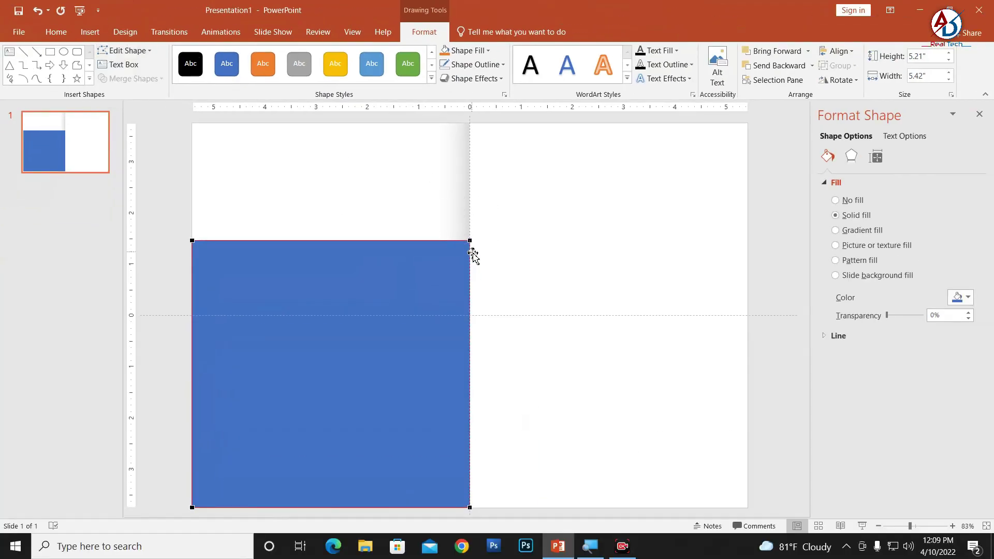
pyautogui.moveTo(470, 242); pyautogui.dragTo(469, 389)
pyautogui.click(515, 391)
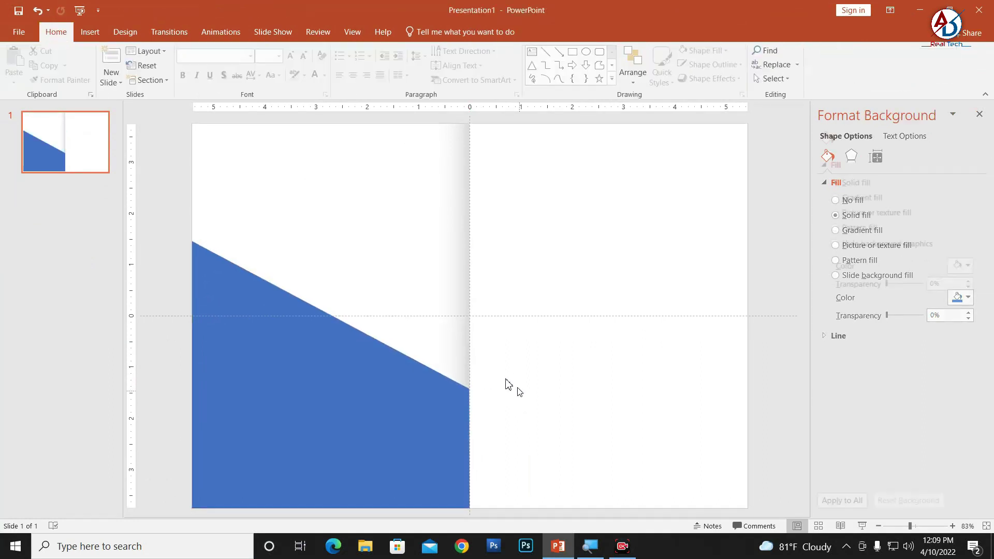
pyautogui.keyDown('ctrl'); pyautogui.scroll(-2, 460, 362); pyautogui.keyUp('ctrl')
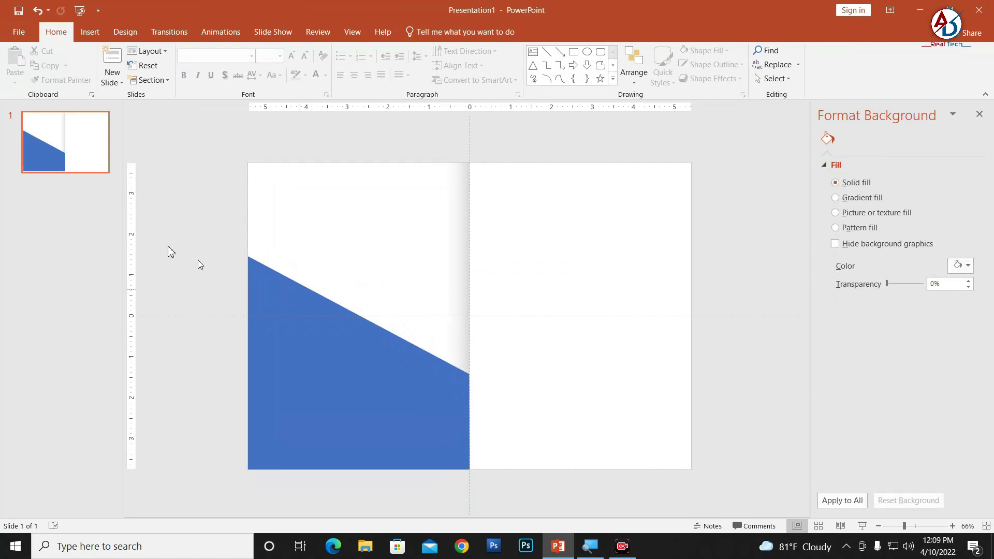
pyautogui.click(90, 31)
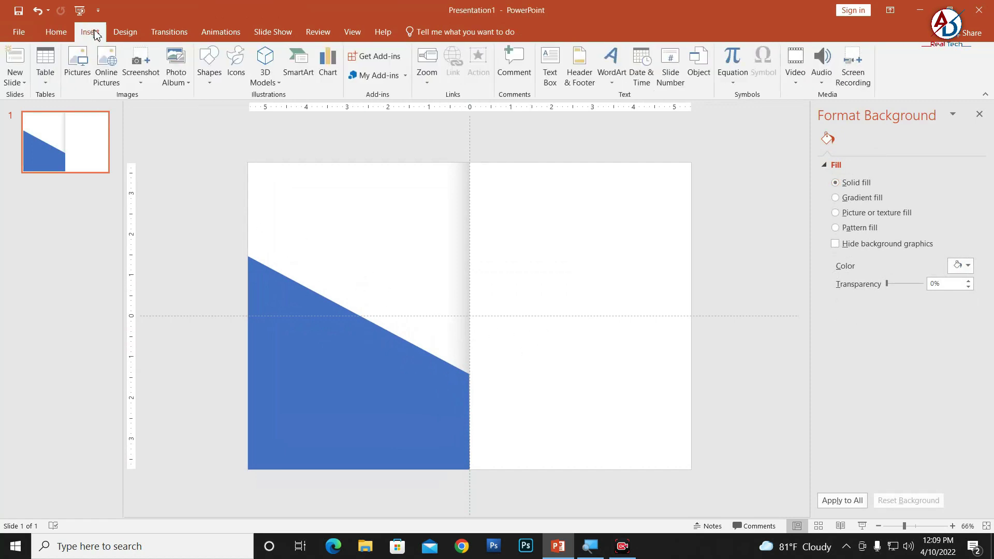
# Draw an isosceles triangle, rotate it to point right and position it at the page's left edge
pyautogui.click(209, 72)
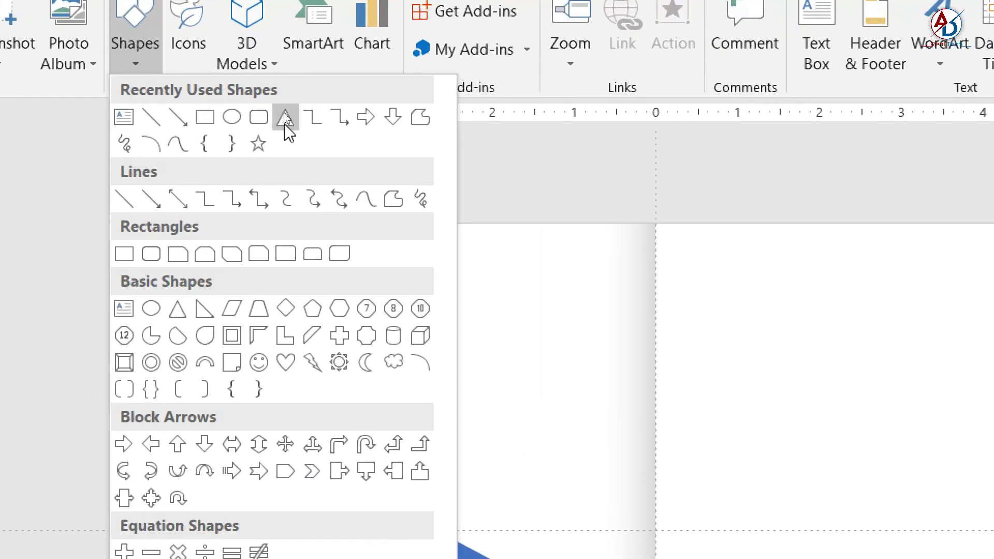
pyautogui.click(284, 109)
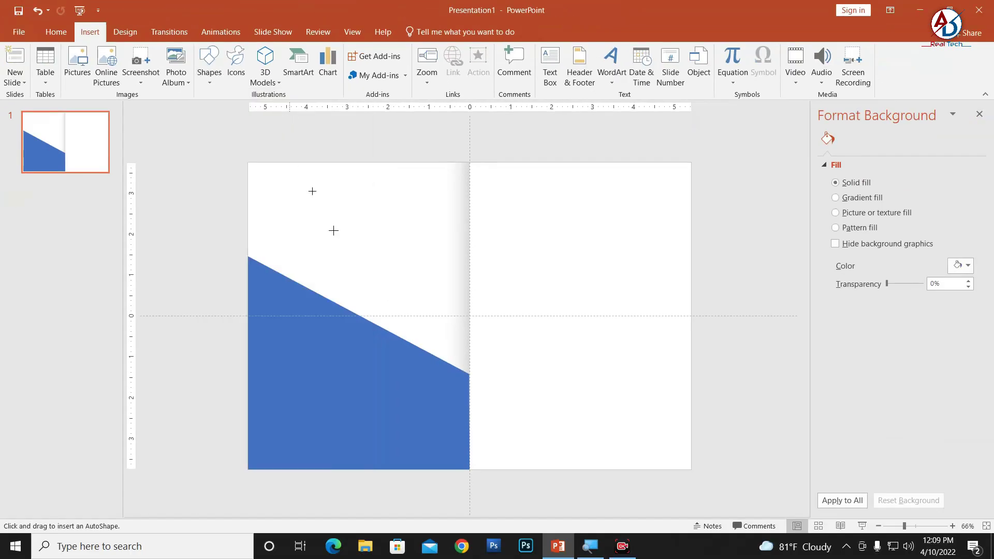
pyautogui.moveTo(350, 243)
pyautogui.mouseDown()
pyautogui.moveTo(396, 308)
pyautogui.moveTo(516, 361)
pyautogui.mouseUp()
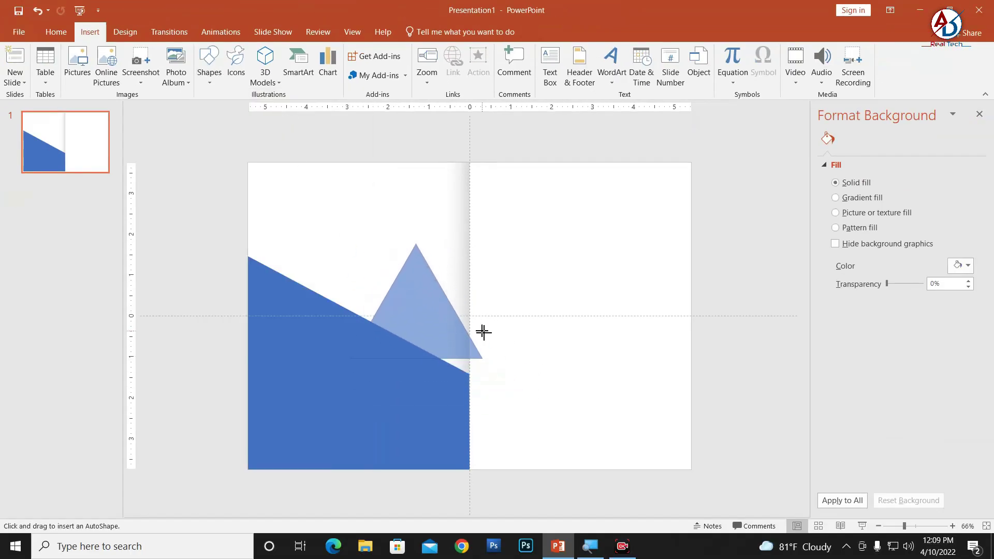
pyautogui.moveTo(433, 217); pyautogui.dragTo(529, 343)
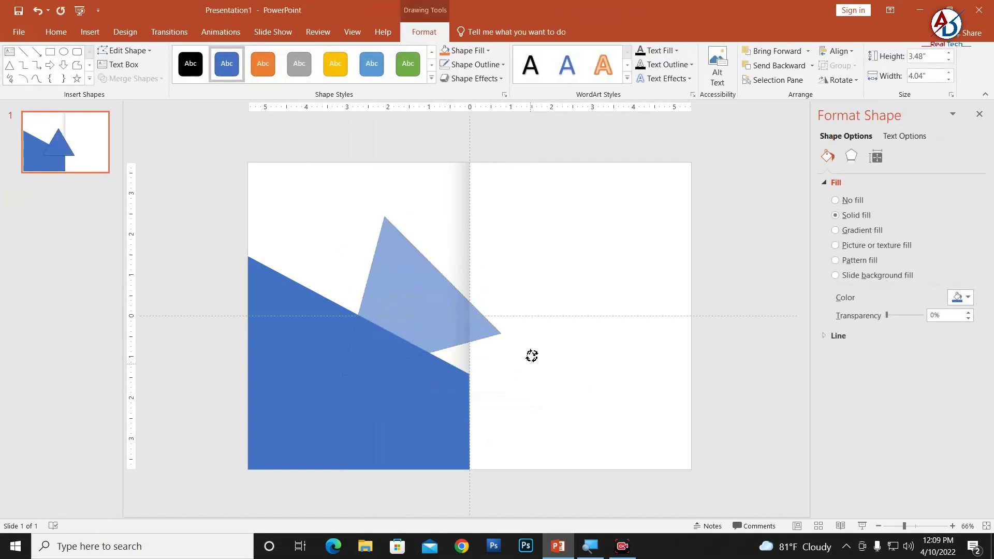
pyautogui.moveTo(415, 318); pyautogui.dragTo(309, 315)
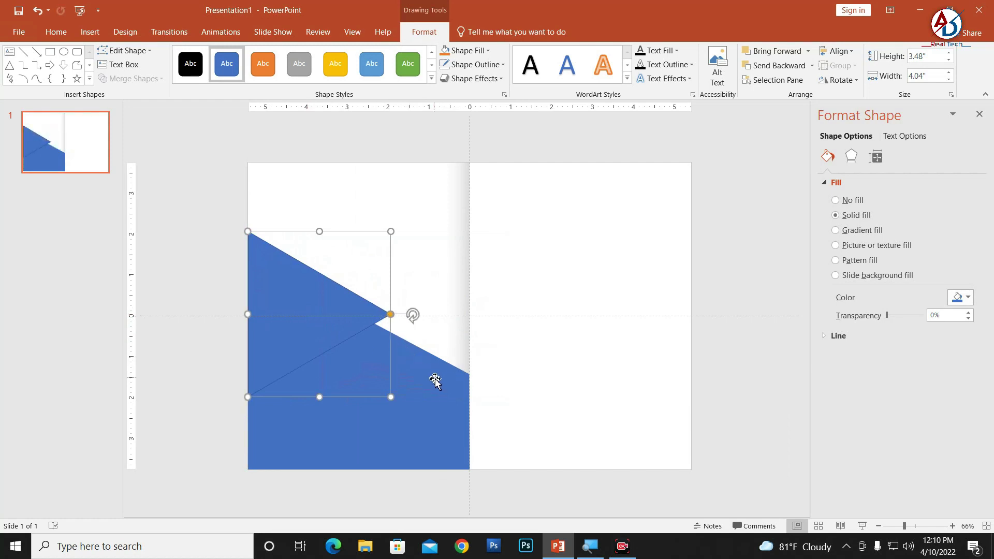
pyautogui.keyDown('ctrl'); pyautogui.scroll(2, 438, 381); pyautogui.keyUp('ctrl')
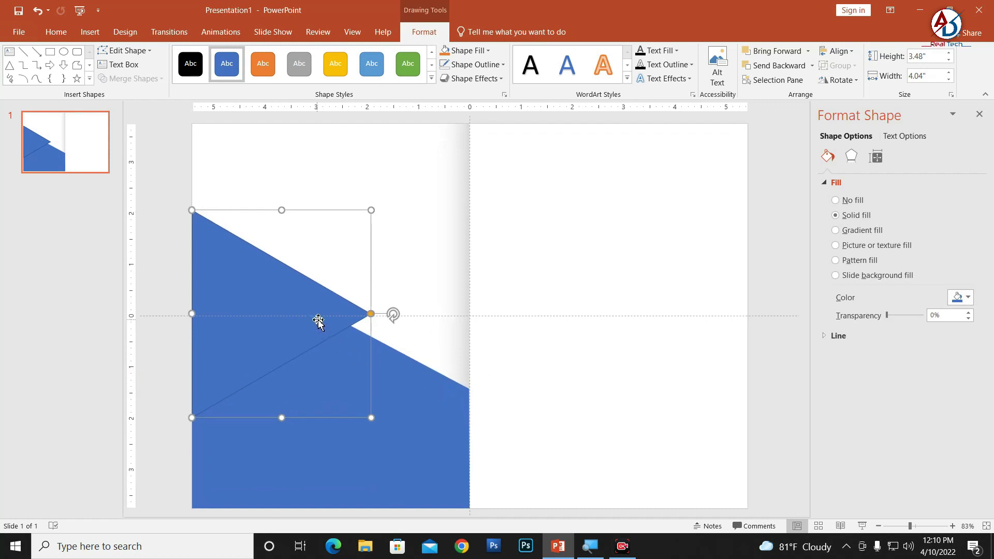
pyautogui.moveTo(318, 321); pyautogui.dragTo(316, 344)
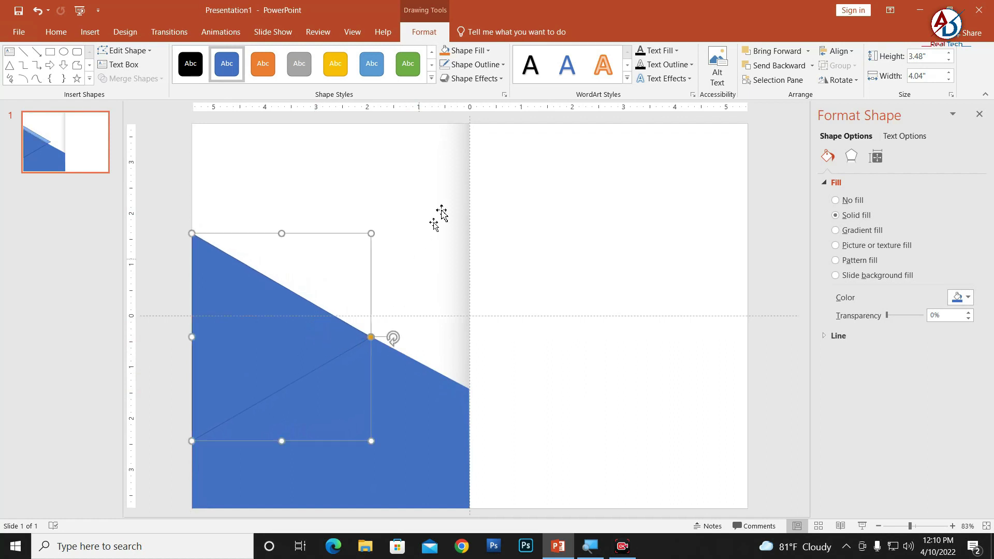
# Remove the triangle's outline and select the slanted blue shape
pyautogui.click(475, 65)
pyautogui.click(468, 175)
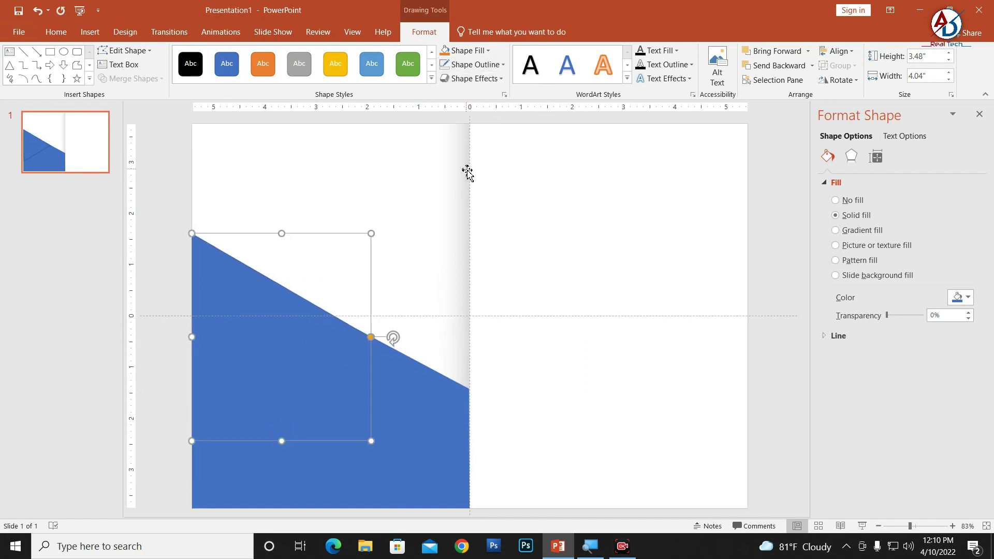
pyautogui.keyDown('ctrl'); pyautogui.scroll(-5, 596, 453); pyautogui.keyUp('ctrl')
pyautogui.keyDown('ctrl'); pyautogui.scroll(3, 594, 453); pyautogui.keyUp('ctrl')
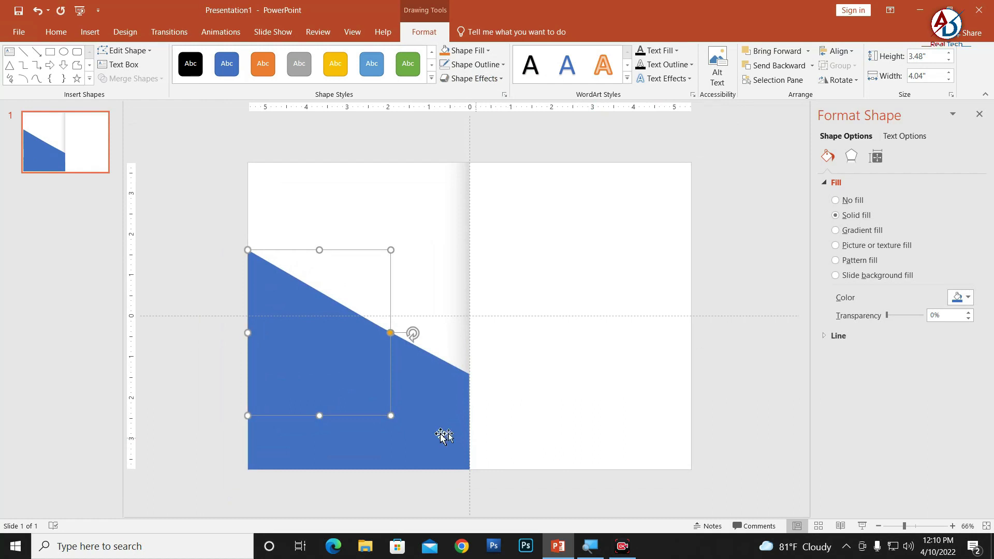
pyautogui.moveTo(444, 437); pyautogui.dragTo(440, 430)
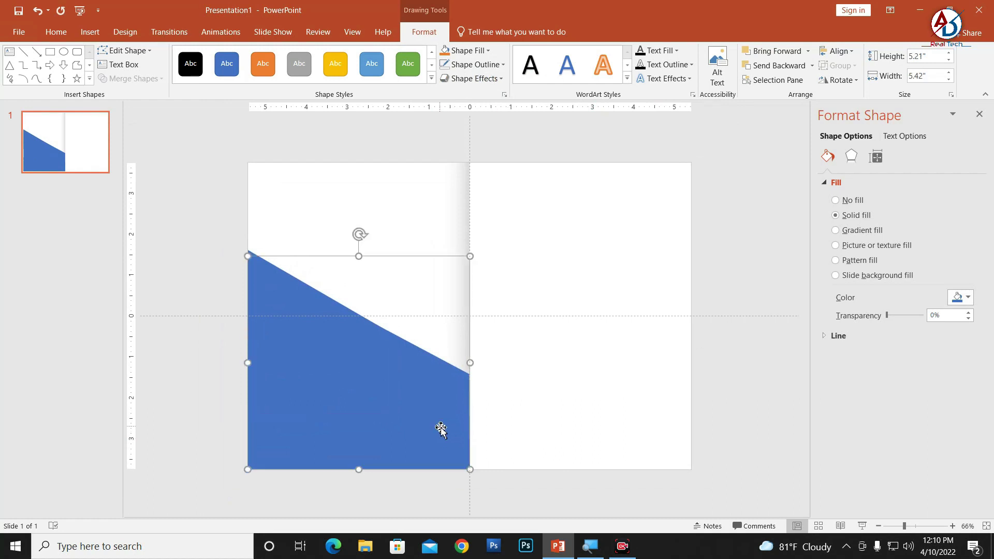
# Fill the slanted panel White, Darker 15%, then turn it into a two-stop gradient with a darker grey stop
pyautogui.click(475, 54)
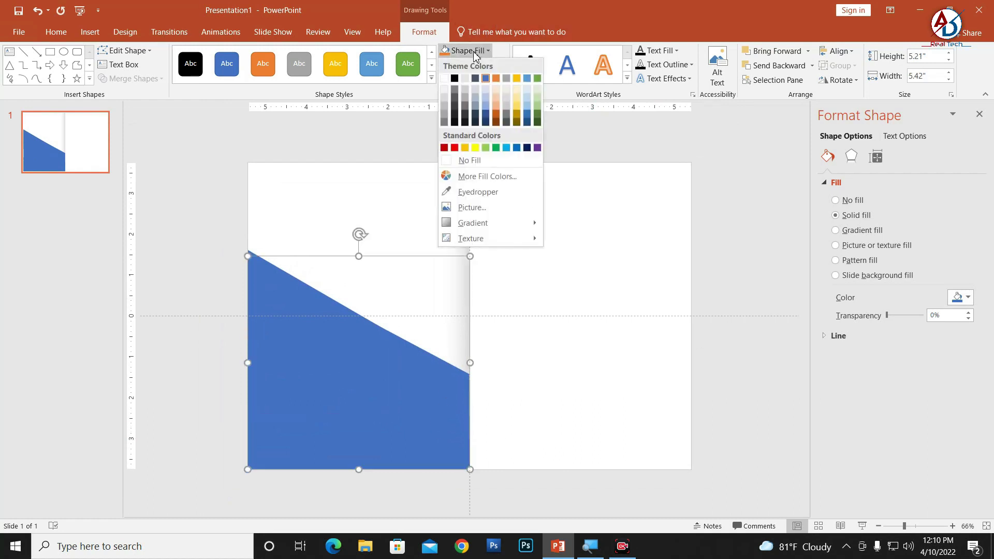
pyautogui.click(446, 100)
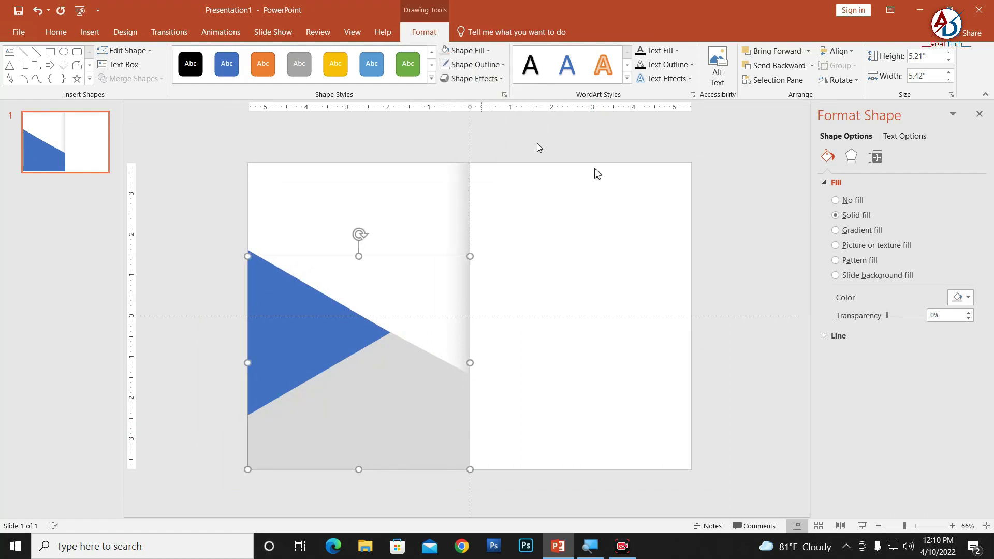
pyautogui.click(862, 231)
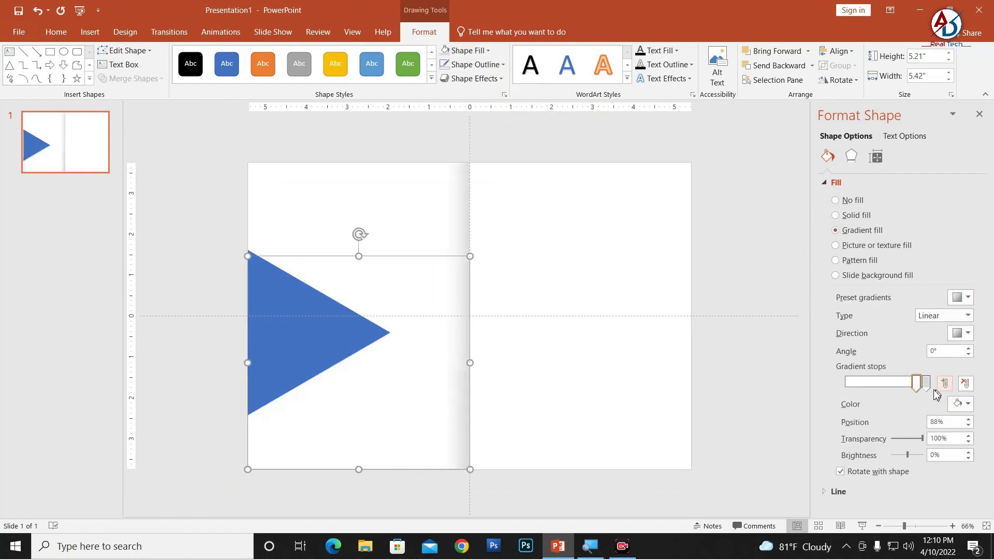
pyautogui.moveTo(919, 382); pyautogui.dragTo(723, 389)
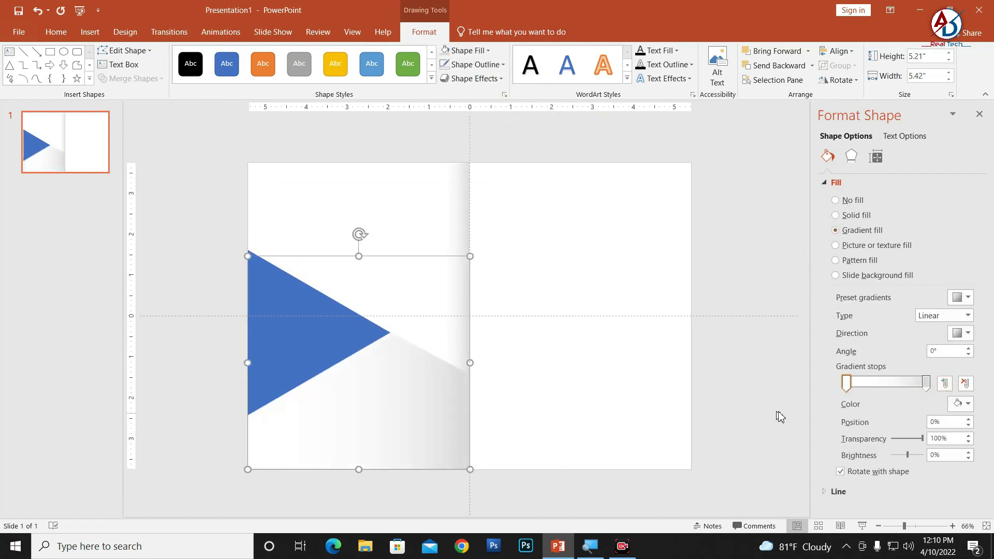
pyautogui.click(962, 404)
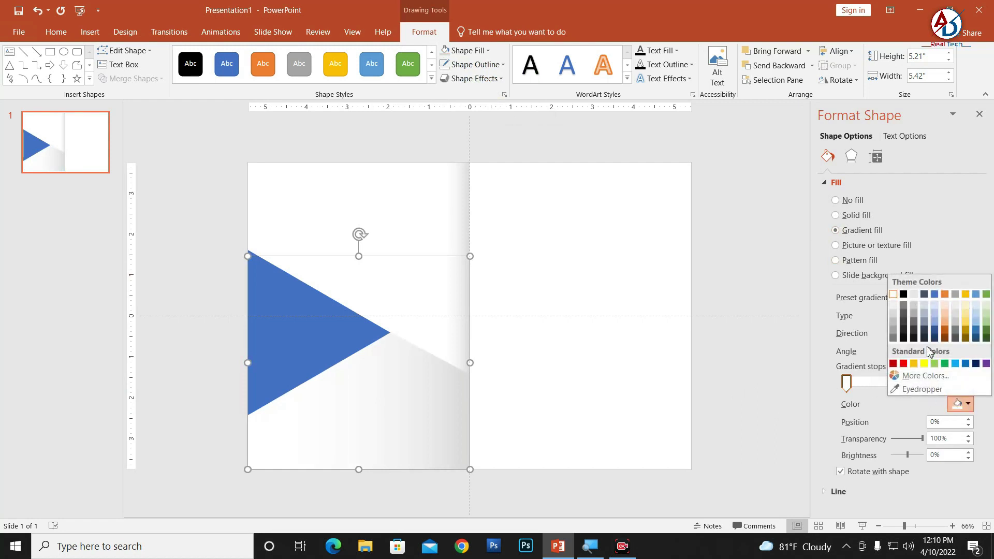
pyautogui.click(893, 341)
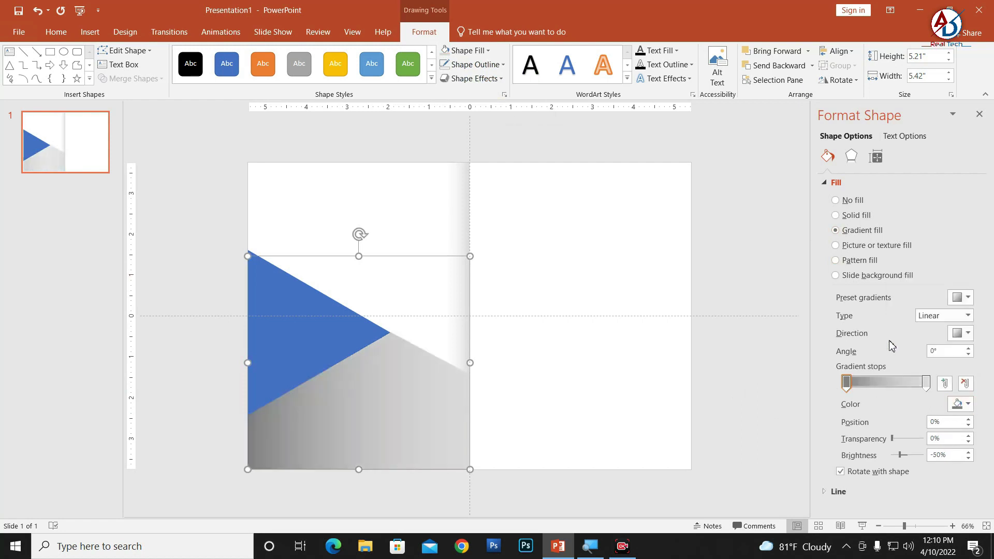
pyautogui.click(731, 324)
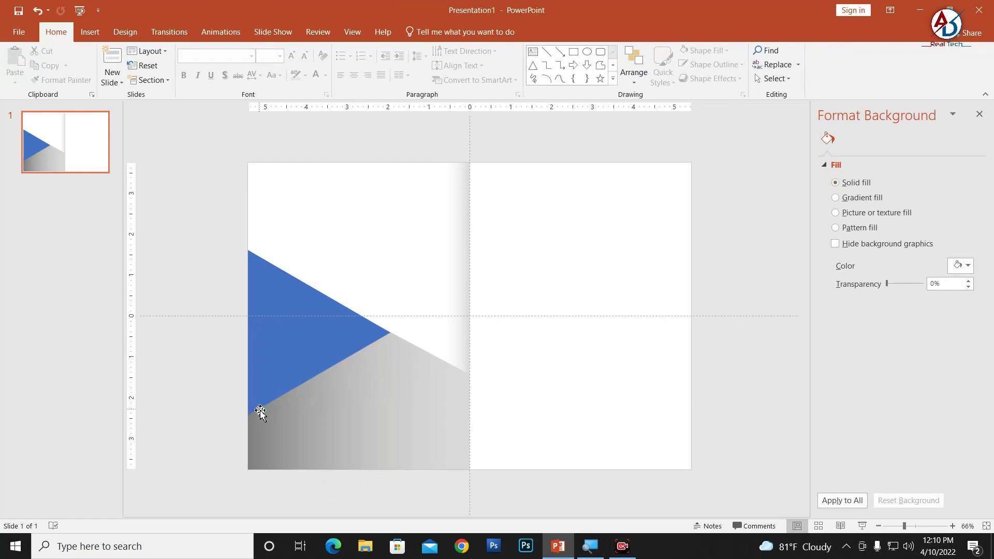
pyautogui.scroll(1, 349, 417)
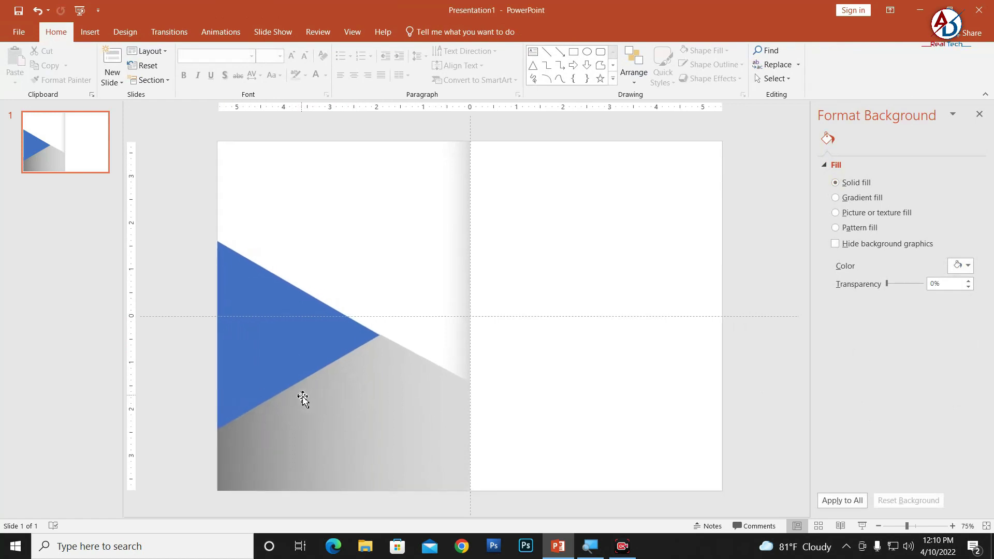
pyautogui.scroll(2, 307, 394)
pyautogui.click(251, 333)
pyautogui.scroll(-1, 284, 351)
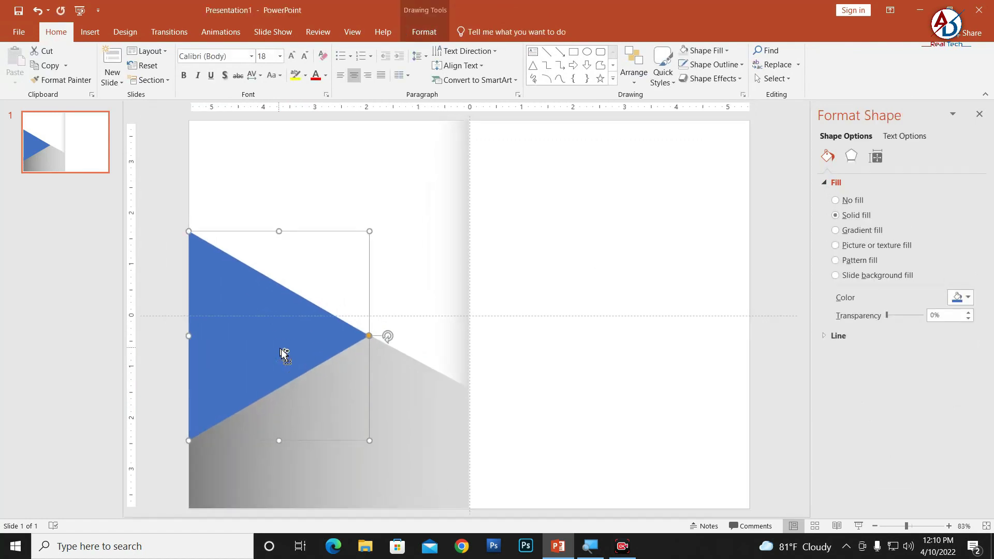
# Fill the triangle with the picture pexels-photo-302769 from D:\Design Templete
pyautogui.click(432, 32)
pyautogui.click(487, 50)
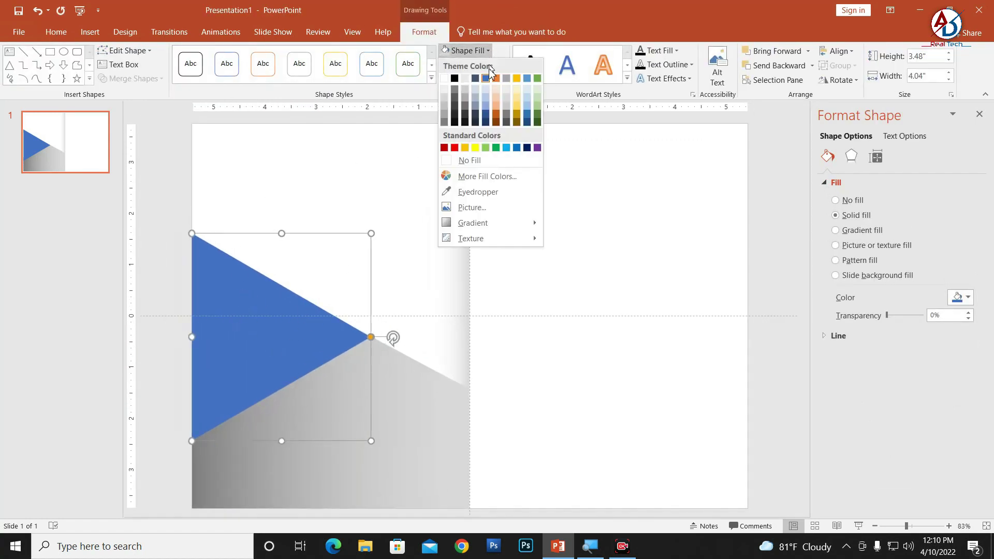
pyautogui.click(495, 208)
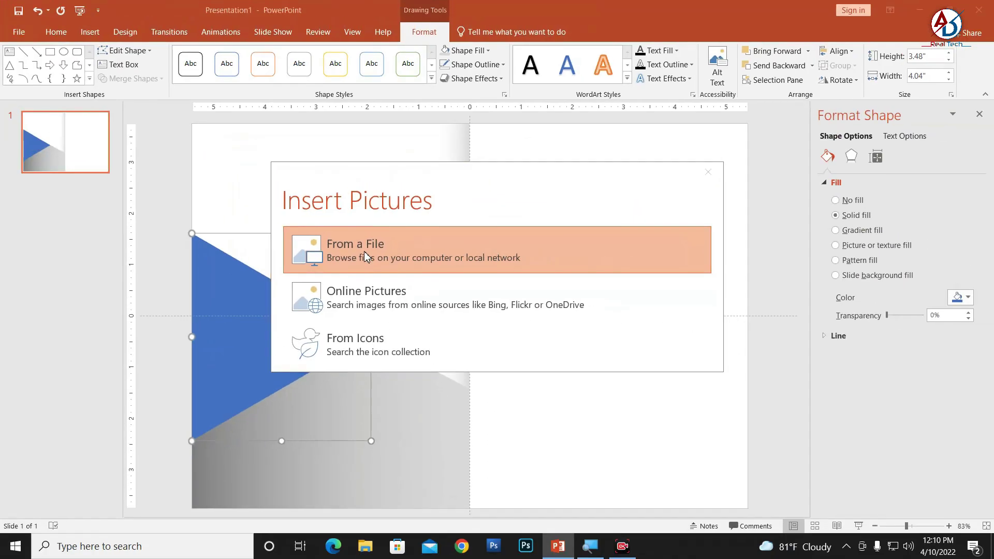
pyautogui.click(365, 250)
pyautogui.click(235, 365)
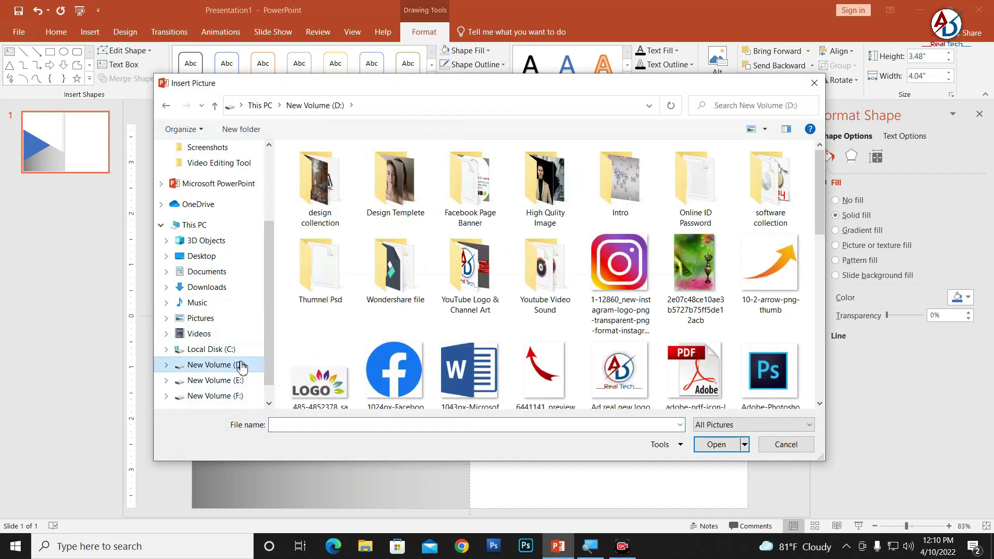
pyautogui.doubleClick(397, 203)
pyautogui.scroll(-5, 409, 285)
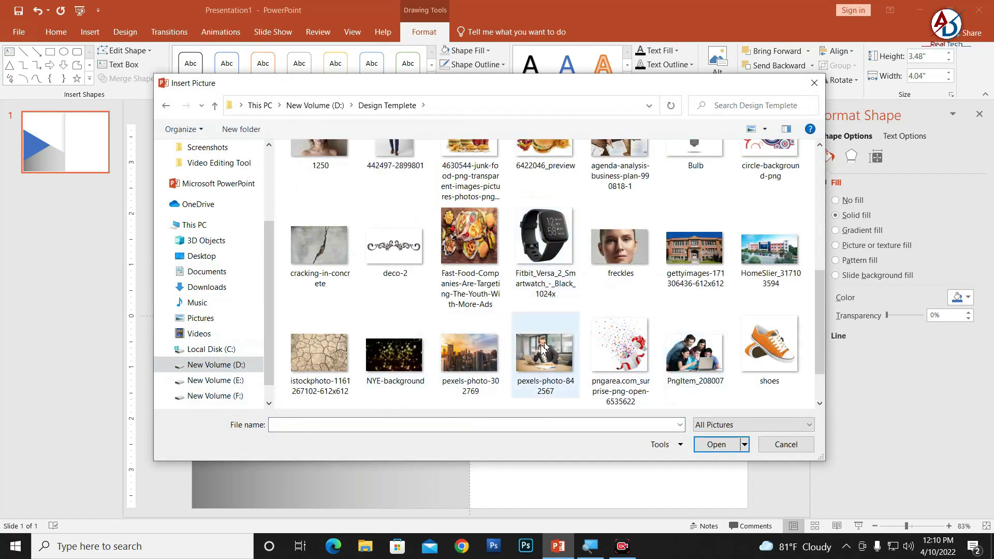
pyautogui.scroll(-2, 523, 365)
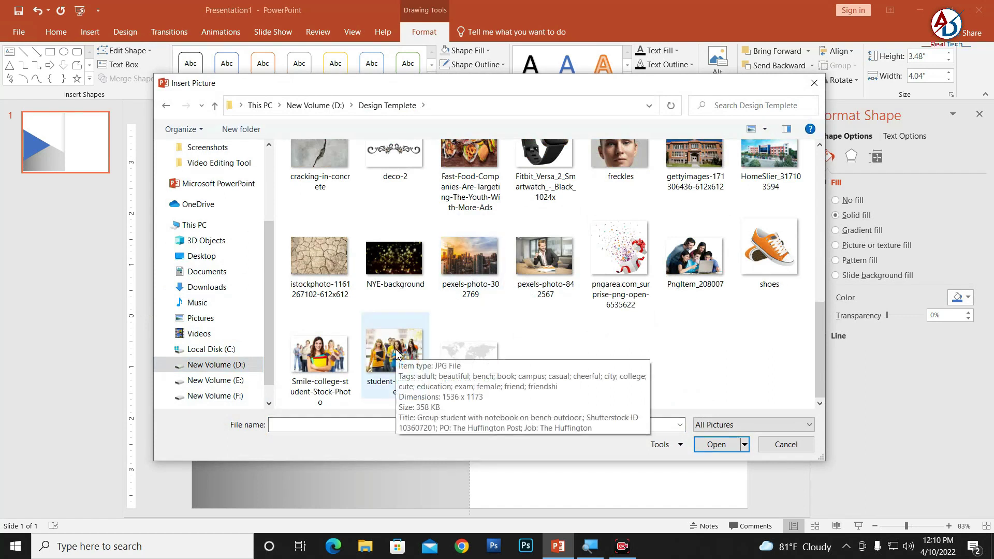
pyautogui.click(553, 270)
pyautogui.click(469, 264)
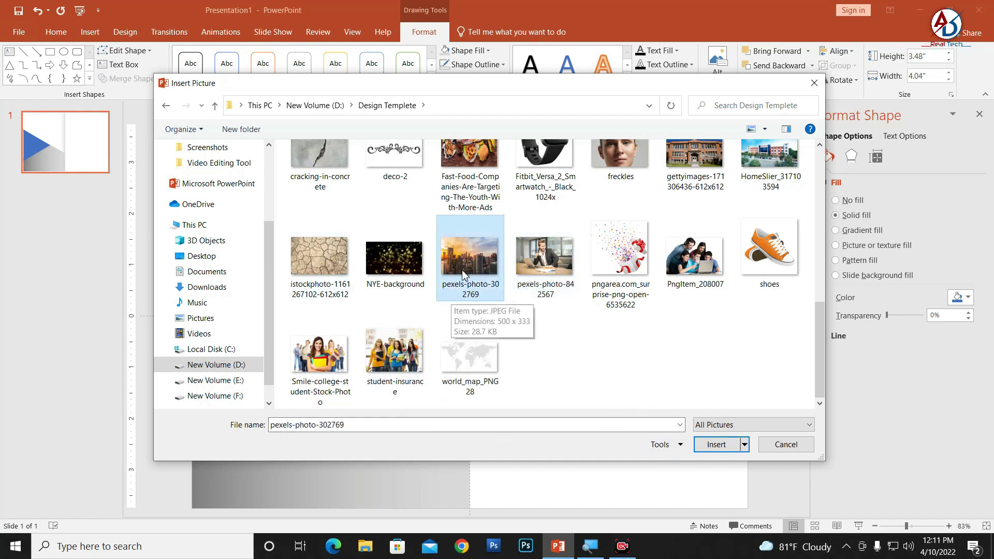
pyautogui.click(713, 454)
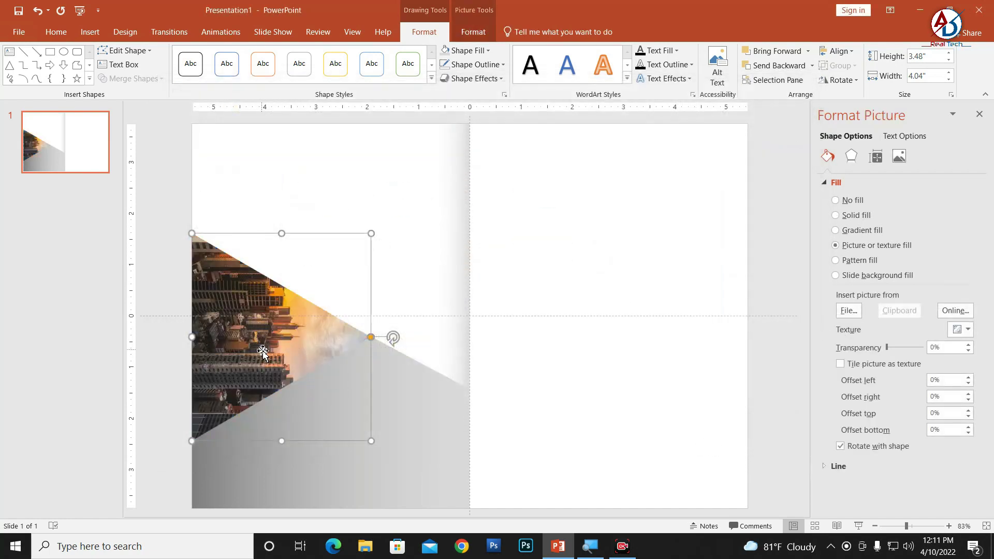
# In Format Picture, untick Rotate with shape so the city photo stands upright
pyautogui.rightClick(259, 315)
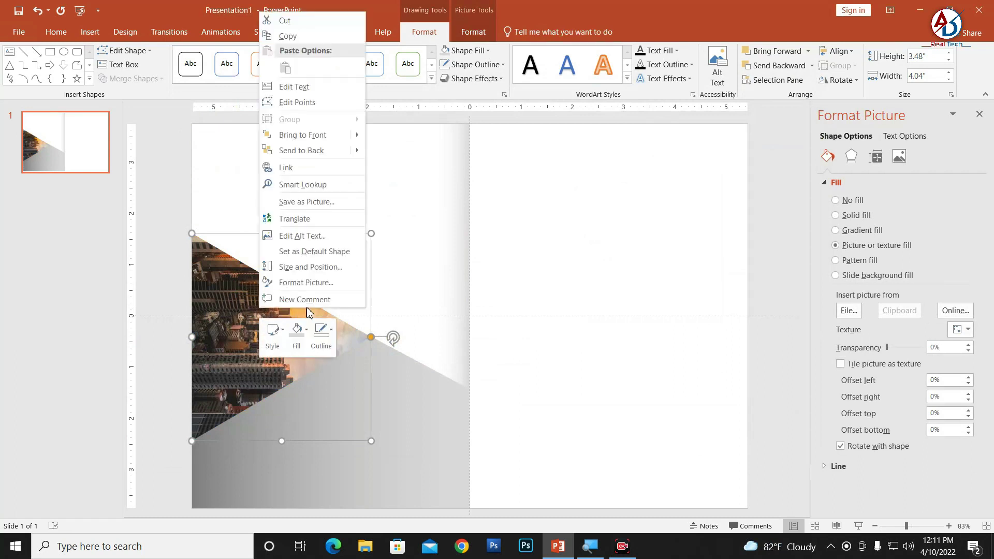
pyautogui.click(848, 112)
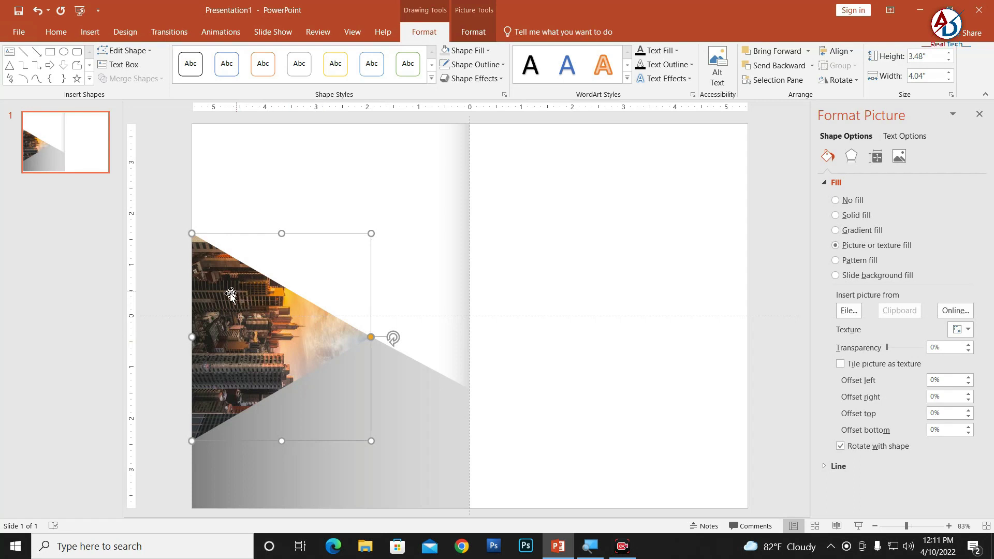
pyautogui.click(860, 449)
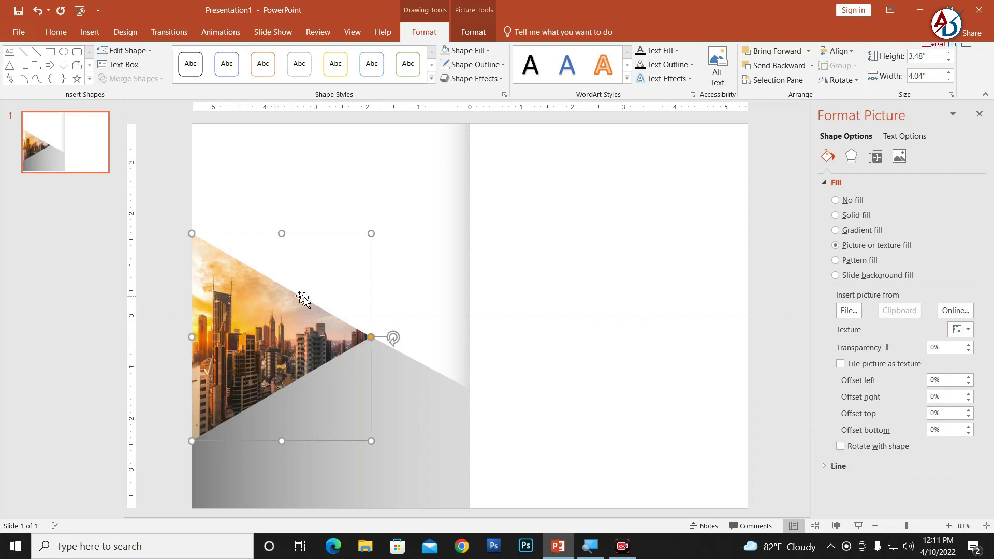
# Crop and slide the photo so the sunlit skyline fills the triangle
pyautogui.click(474, 32)
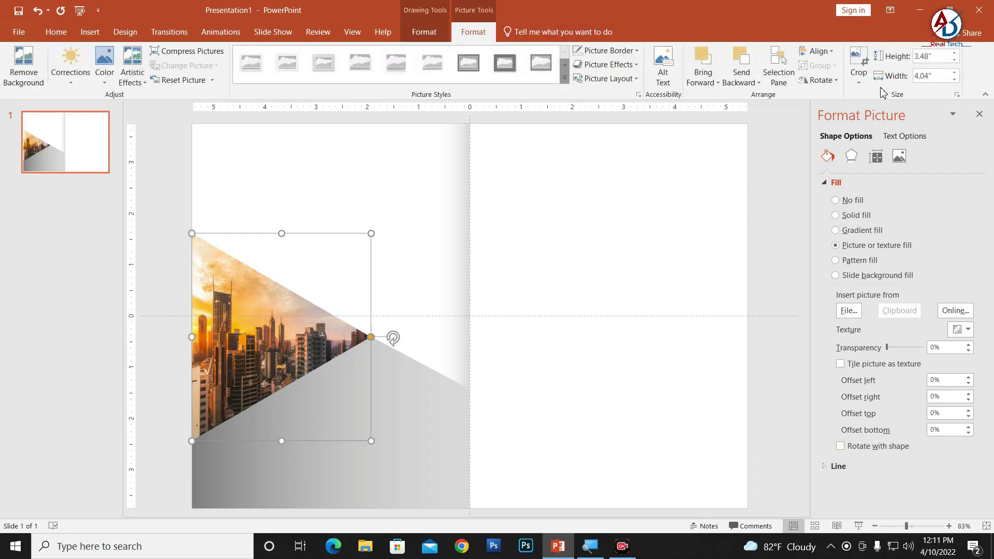
pyautogui.click(856, 58)
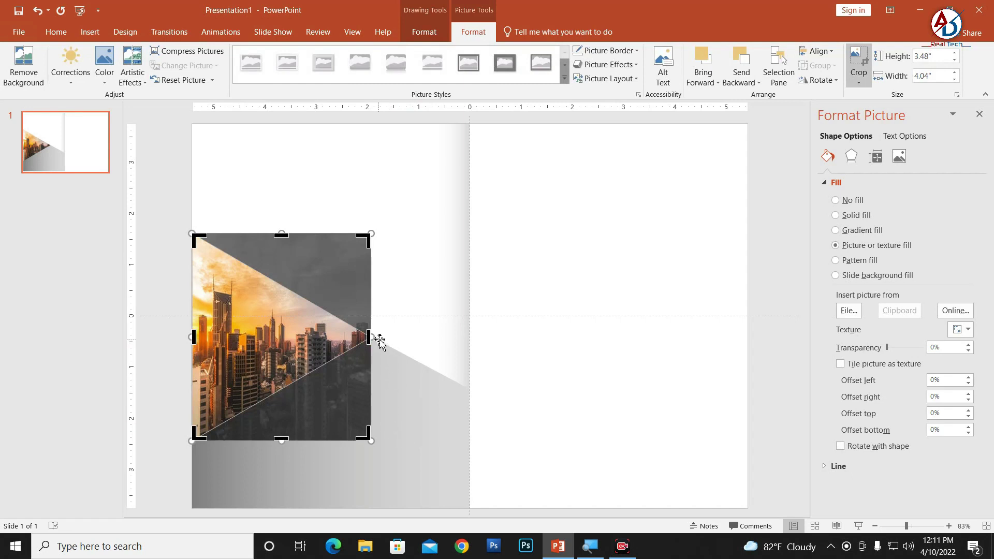
pyautogui.moveTo(369, 338); pyautogui.dragTo(453, 337)
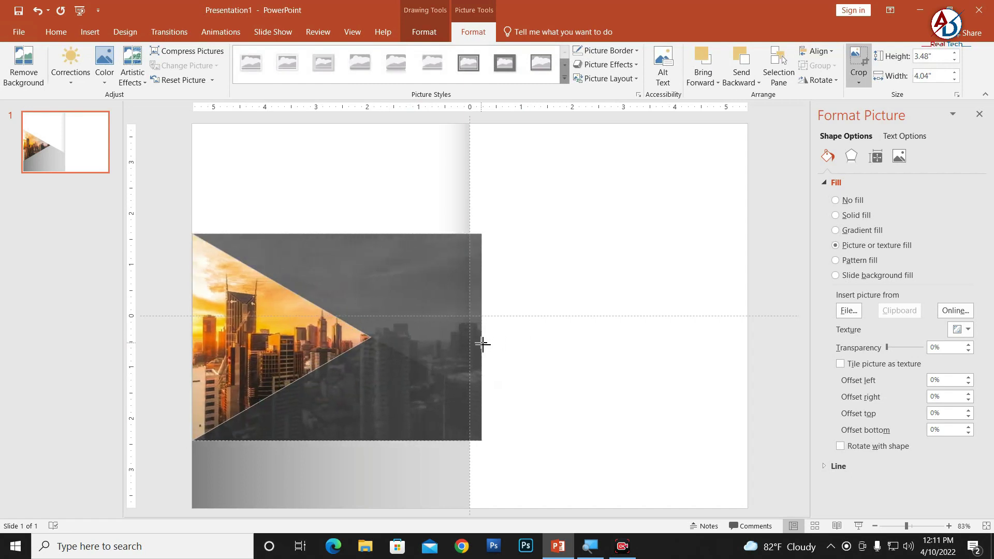
pyautogui.moveTo(282, 344)
pyautogui.mouseDown()
pyautogui.moveTo(173, 345)
pyautogui.moveTo(268, 345)
pyautogui.mouseUp()
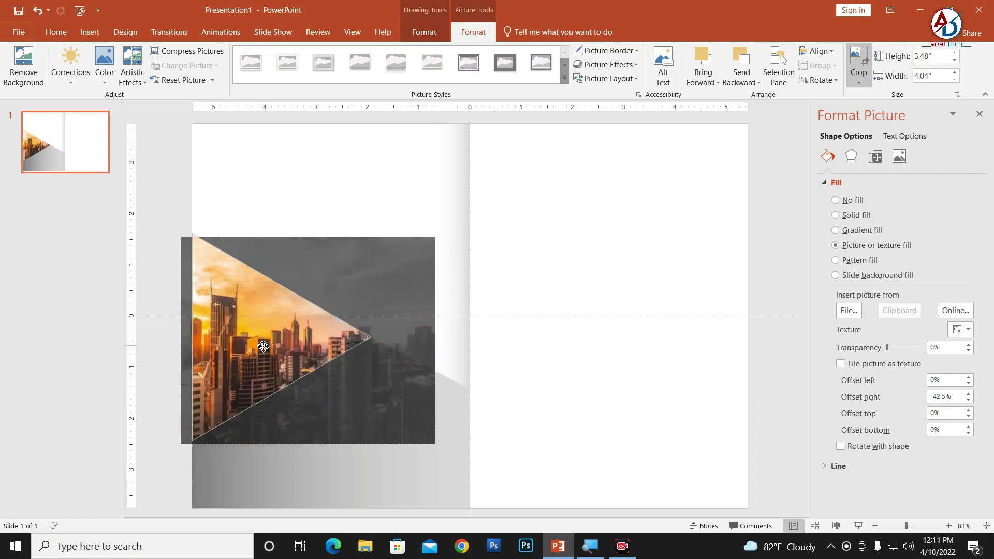
pyautogui.click(625, 355)
# Apply the Offset Bottom shadow preset to the triangular city photo, keeping the shadow black
pyautogui.keyDown('ctrl'); pyautogui.scroll(-1, 402, 378); pyautogui.keyUp('ctrl')
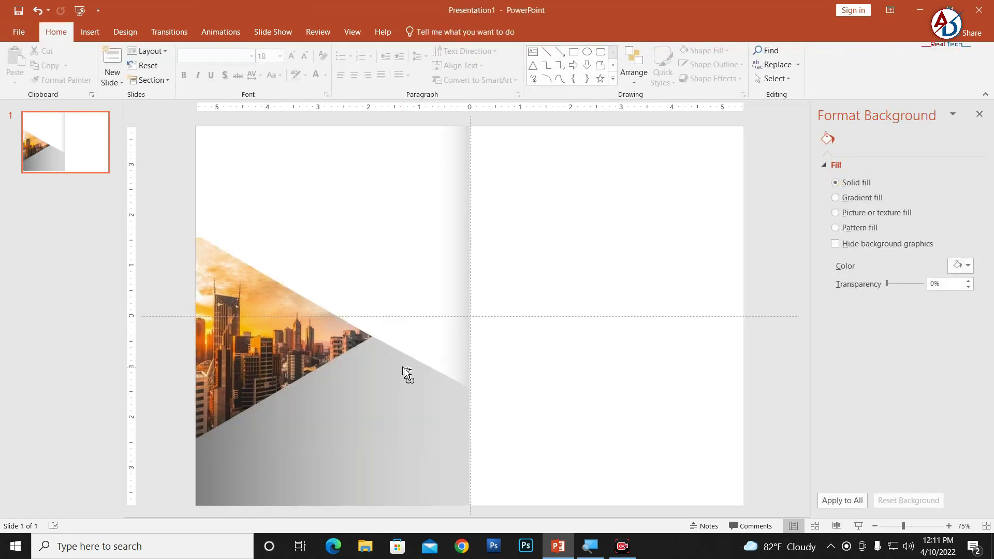
pyautogui.keyDown('ctrl'); pyautogui.scroll(1, 309, 349); pyautogui.keyUp('ctrl')
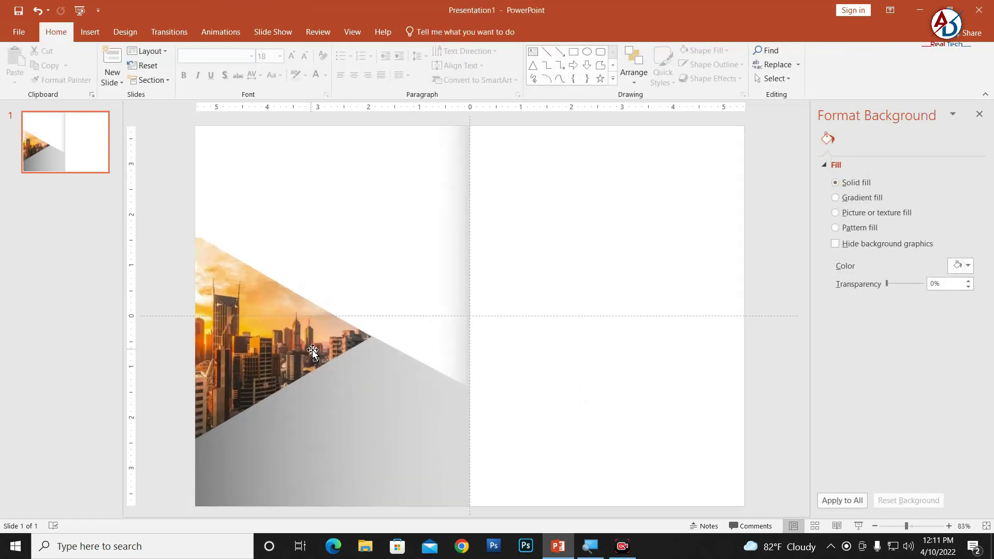
pyautogui.click(309, 349)
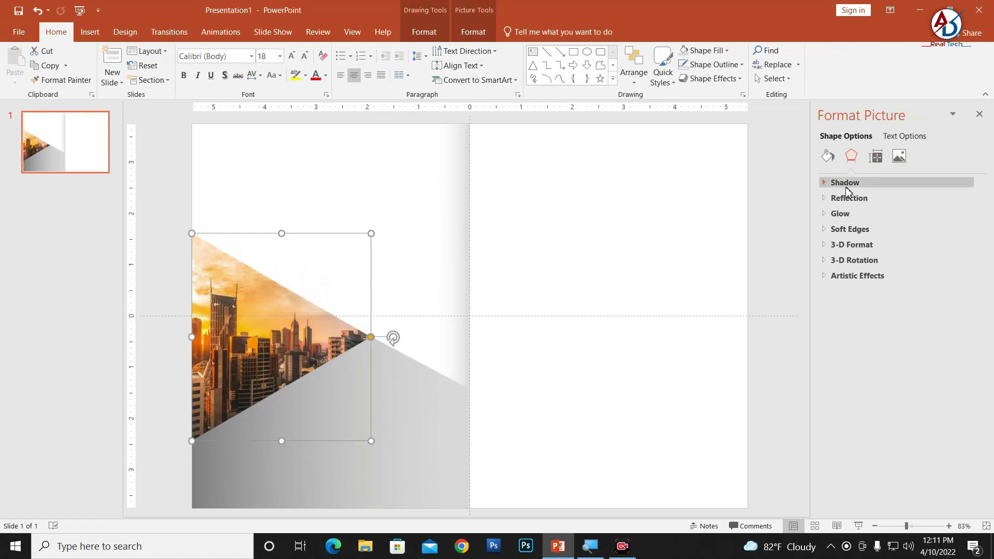
pyautogui.click(828, 184)
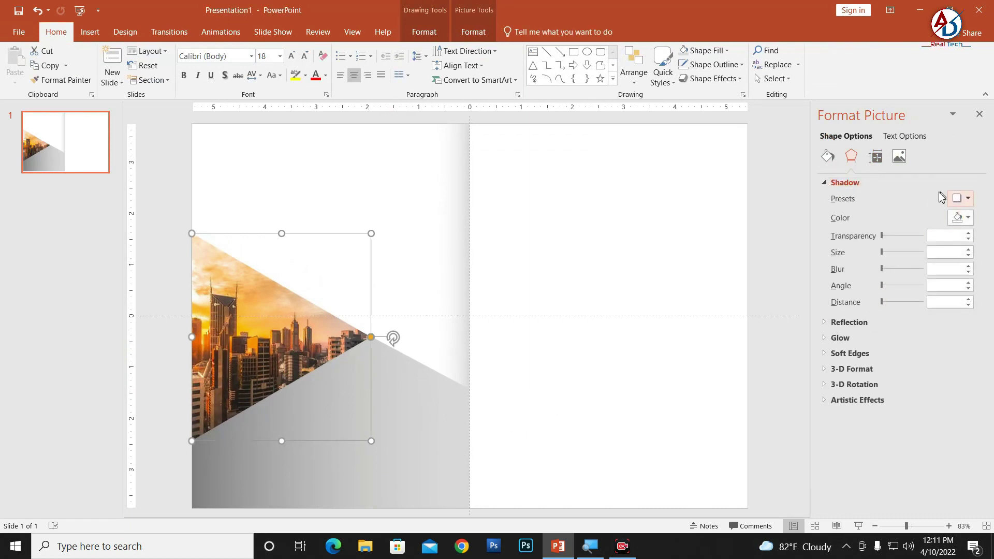
pyautogui.click(968, 199)
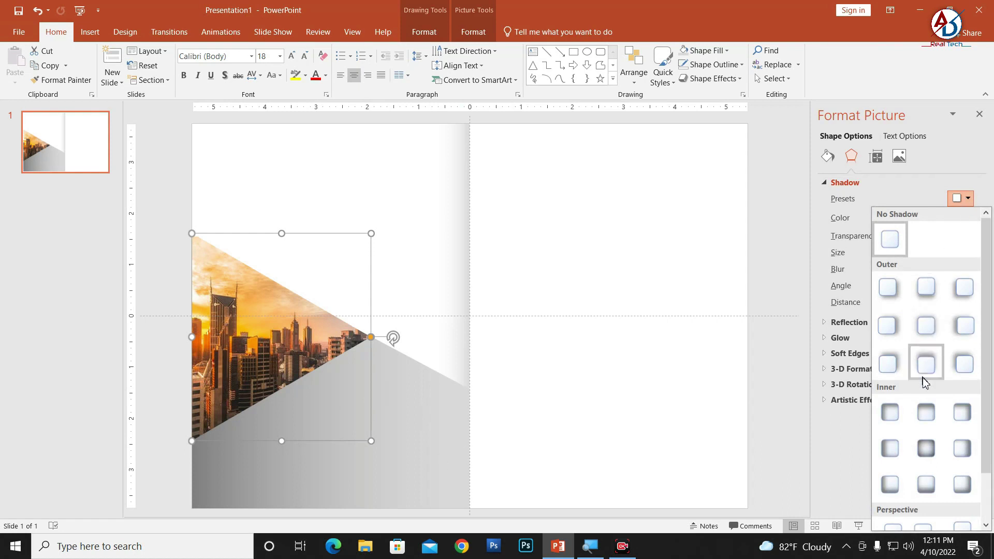
pyautogui.click(965, 289)
pyautogui.click(967, 199)
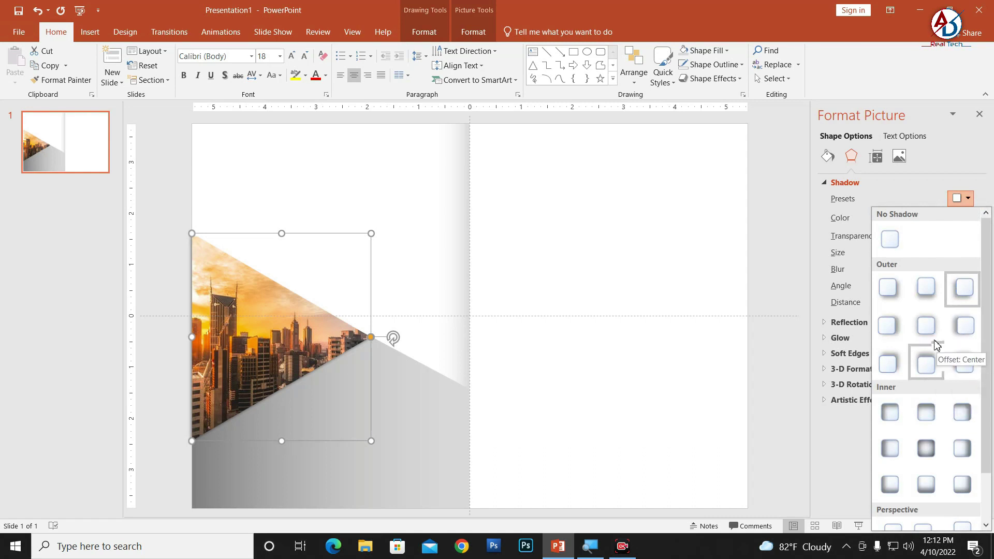
pyautogui.click(927, 328)
pyautogui.click(968, 199)
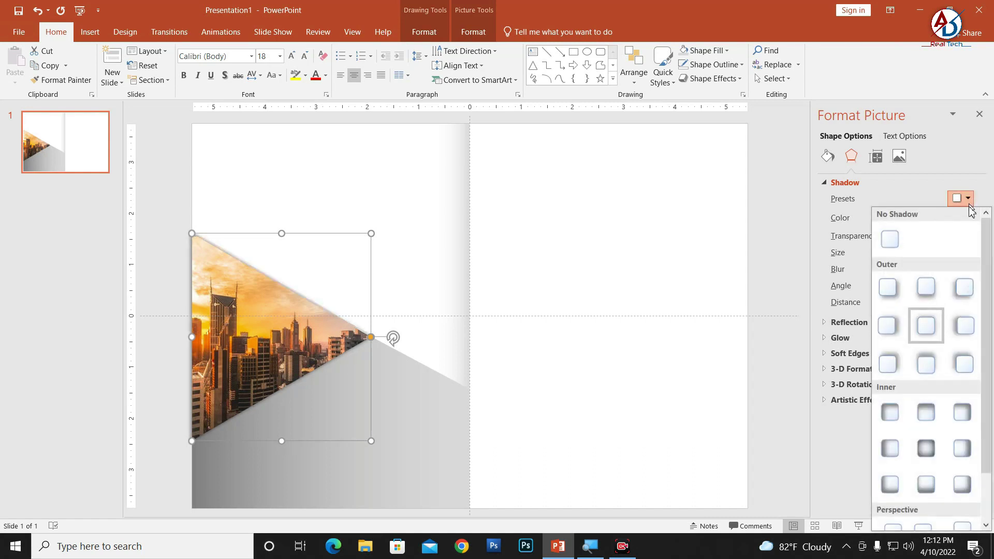
pyautogui.click(926, 288)
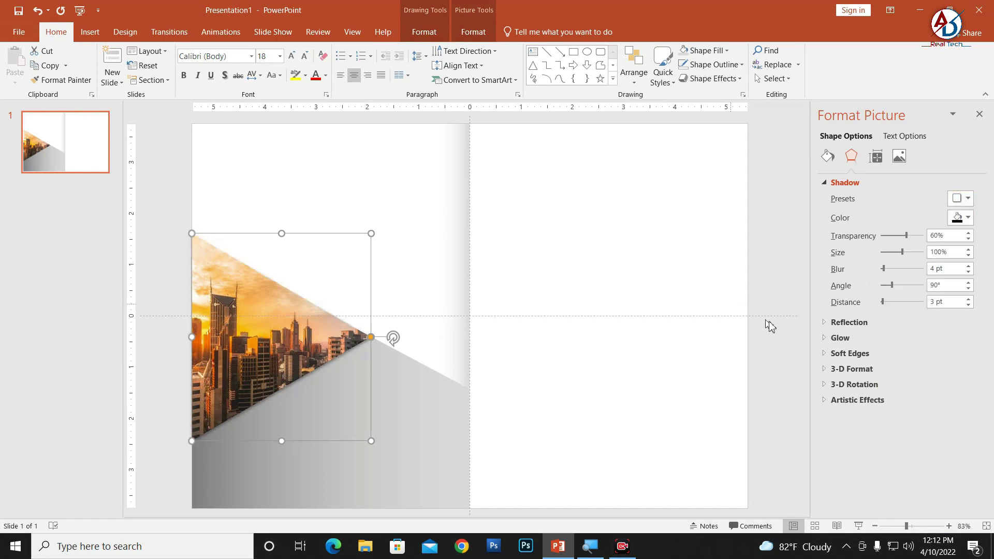
pyautogui.click(968, 218)
pyautogui.click(903, 247)
# Tune the photo's shadow to 102% size, 16 pt blur, 40° angle and 10 pt distance
pyautogui.click(967, 250)
pyautogui.click(968, 250)
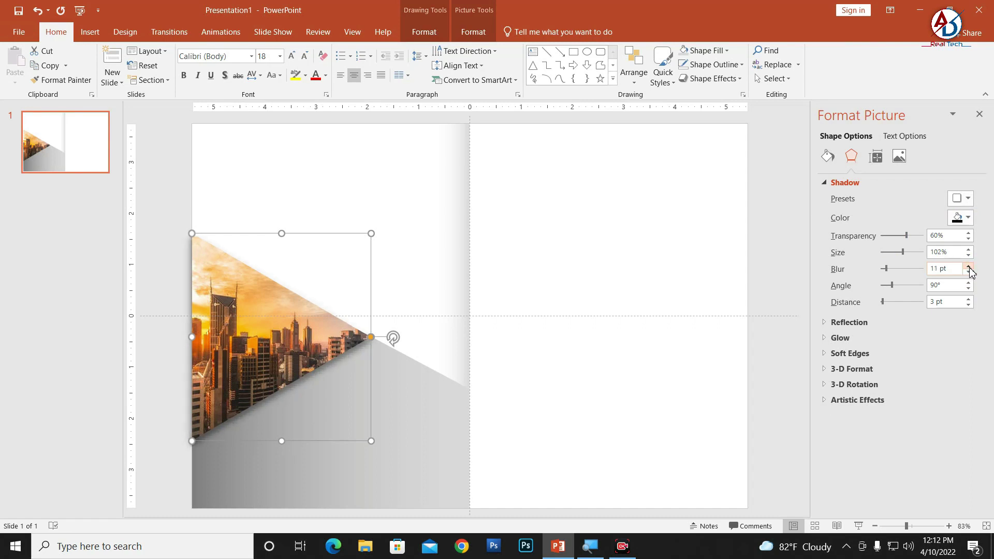
pyautogui.click(969, 299)
pyautogui.click(969, 299)
pyautogui.click(969, 299)
pyautogui.click(969, 299)
pyautogui.click(969, 300)
pyautogui.click(969, 299)
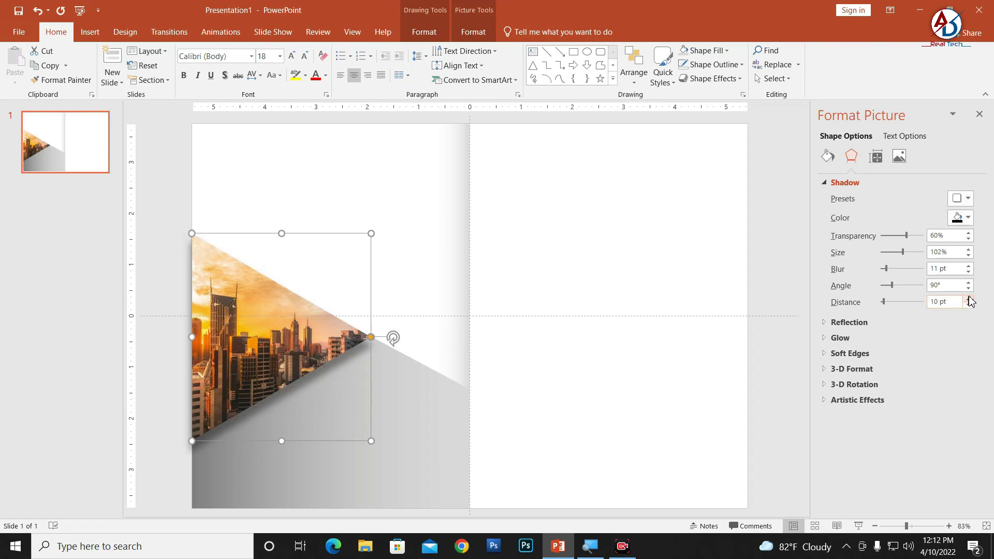
pyautogui.click(972, 285)
pyautogui.click(972, 286)
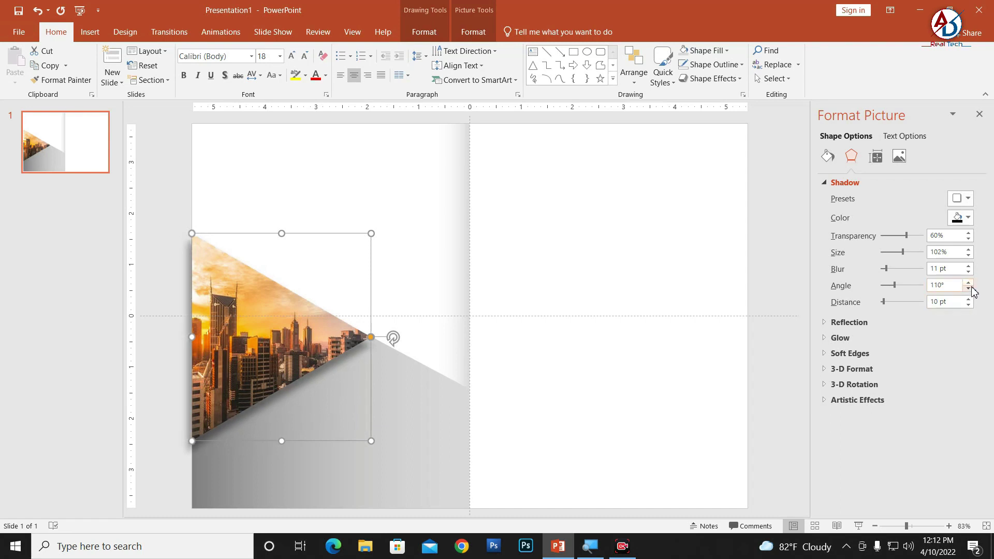
pyautogui.click(969, 289)
pyautogui.click(968, 289)
pyautogui.click(969, 289)
pyautogui.click(968, 288)
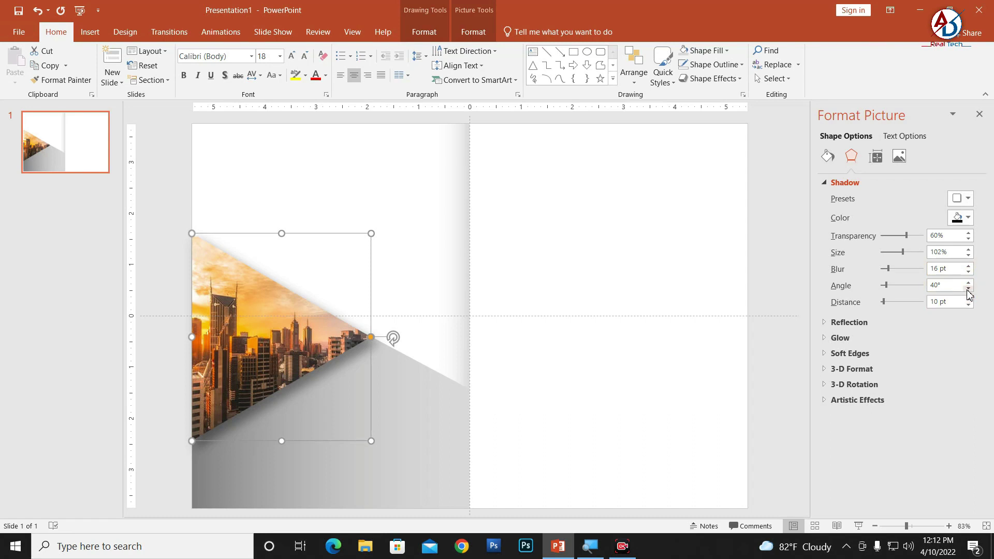
pyautogui.click(713, 262)
# Fit the whole brochure slide in view and switch to the Insert ribbon
pyautogui.scroll(-4, 497, 345)
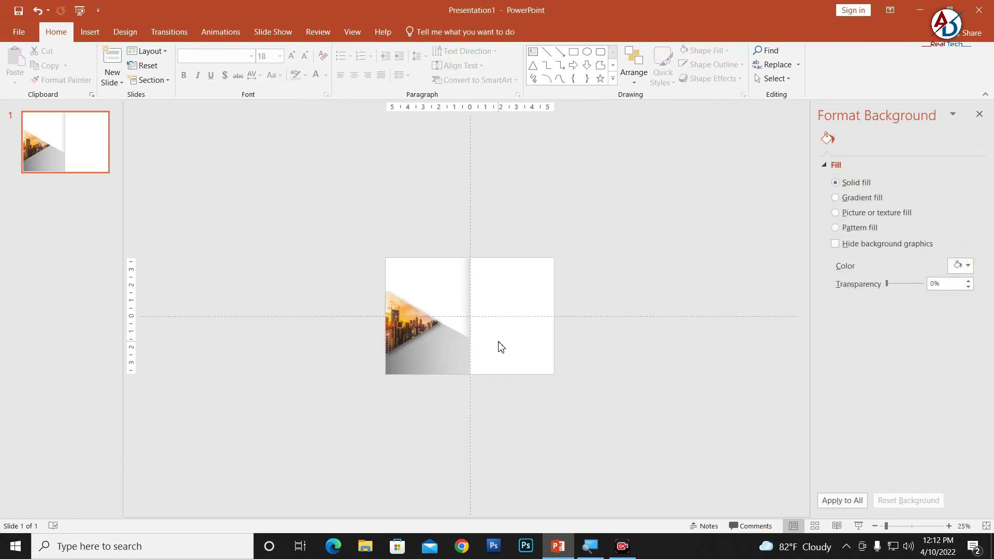
pyautogui.scroll(2, 309, 343)
pyautogui.scroll(2, 448, 383)
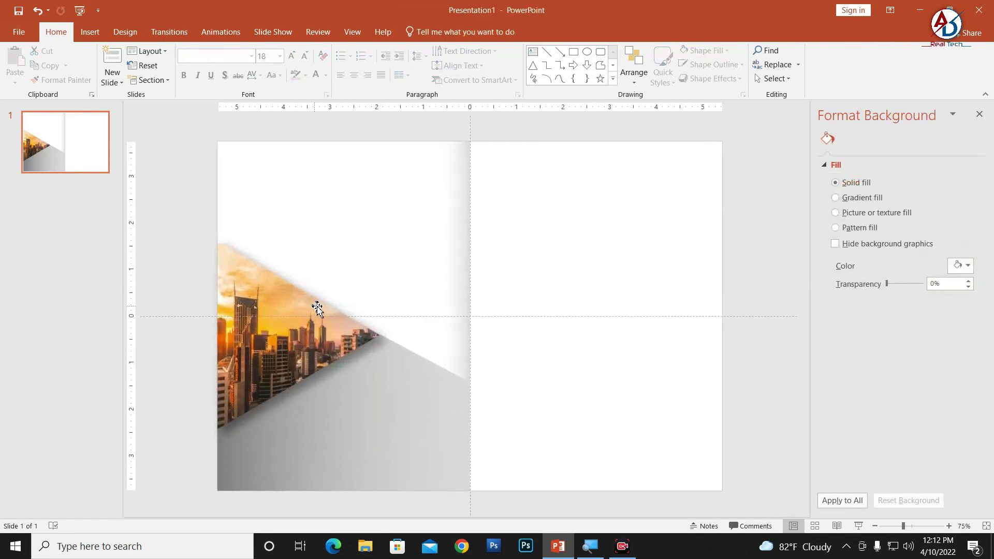
pyautogui.scroll(1, 355, 350)
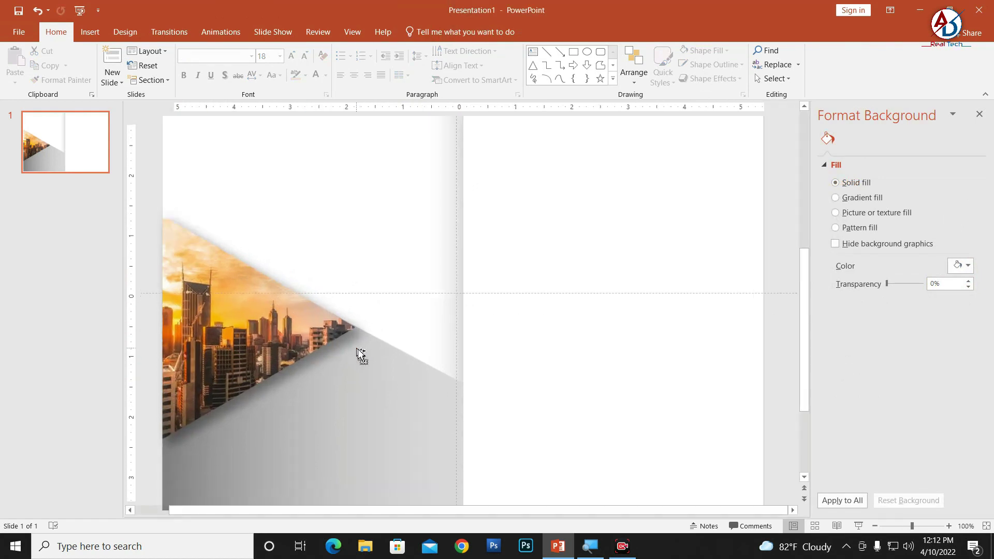
pyautogui.scroll(1, 364, 361)
pyautogui.scroll(-3, 364, 346)
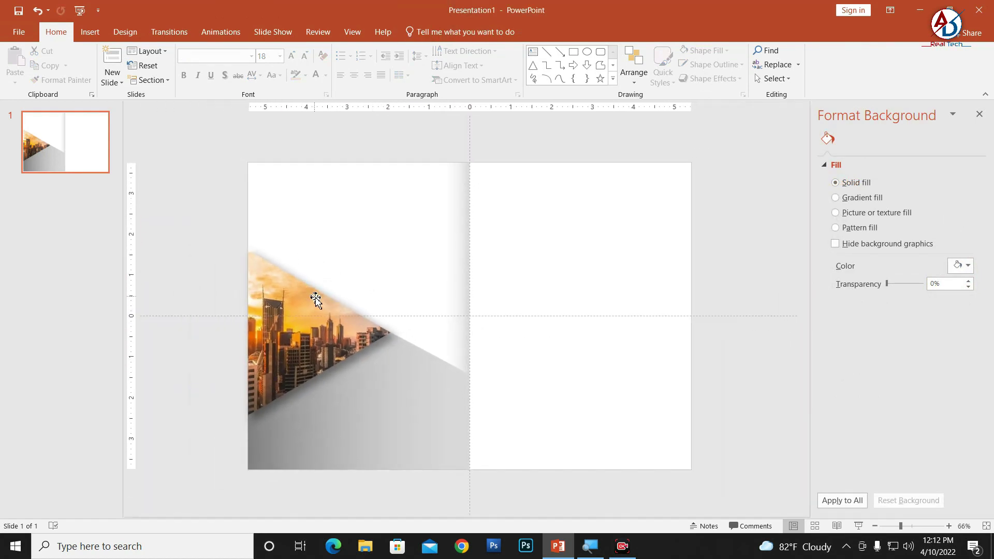
pyautogui.click(91, 33)
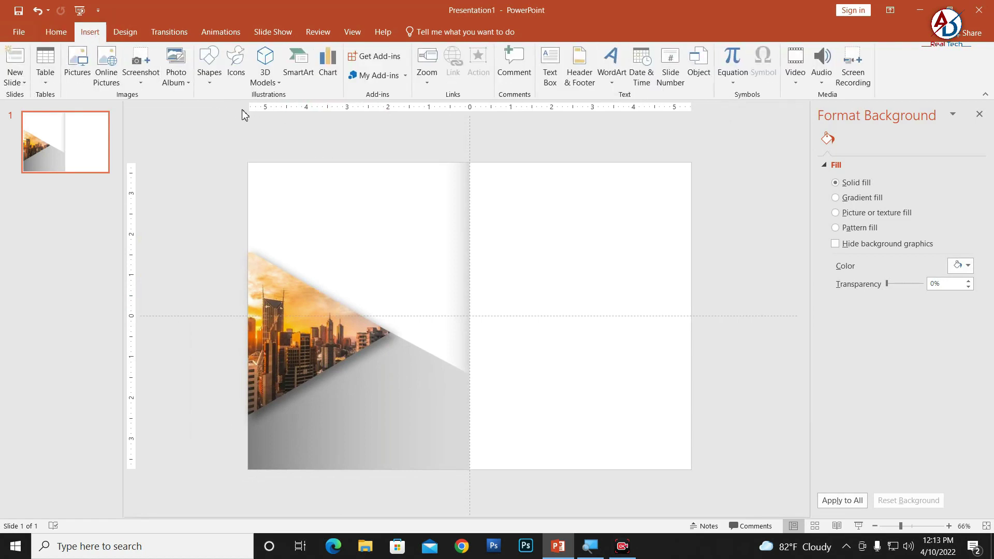
# Draw a circle over the top of the city photo, filled near-black with no outline
pyautogui.click(212, 80)
pyautogui.click(260, 114)
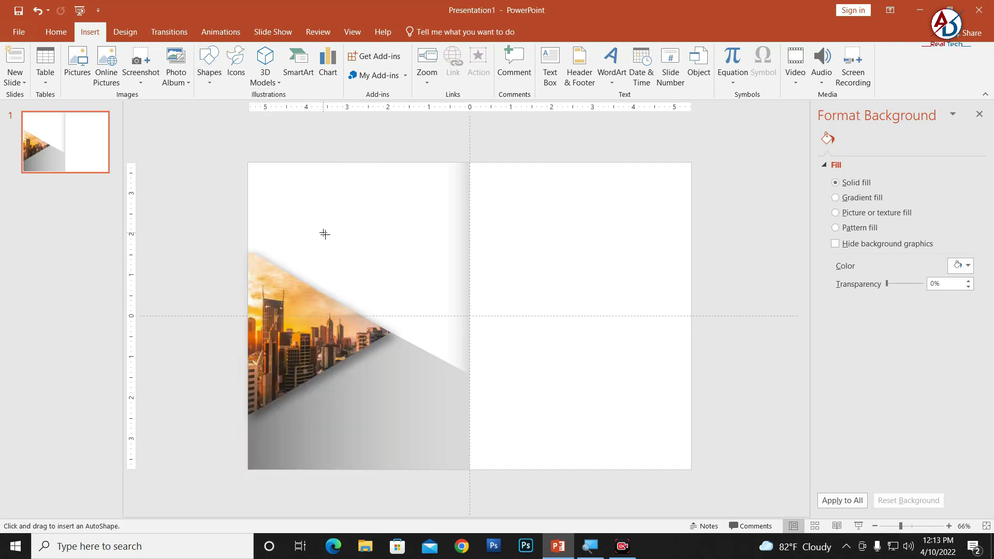
pyautogui.moveTo(324, 234)
pyautogui.mouseDown()
pyautogui.moveTo(389, 279)
pyautogui.moveTo(332, 274)
pyautogui.mouseUp()
pyautogui.click(475, 64)
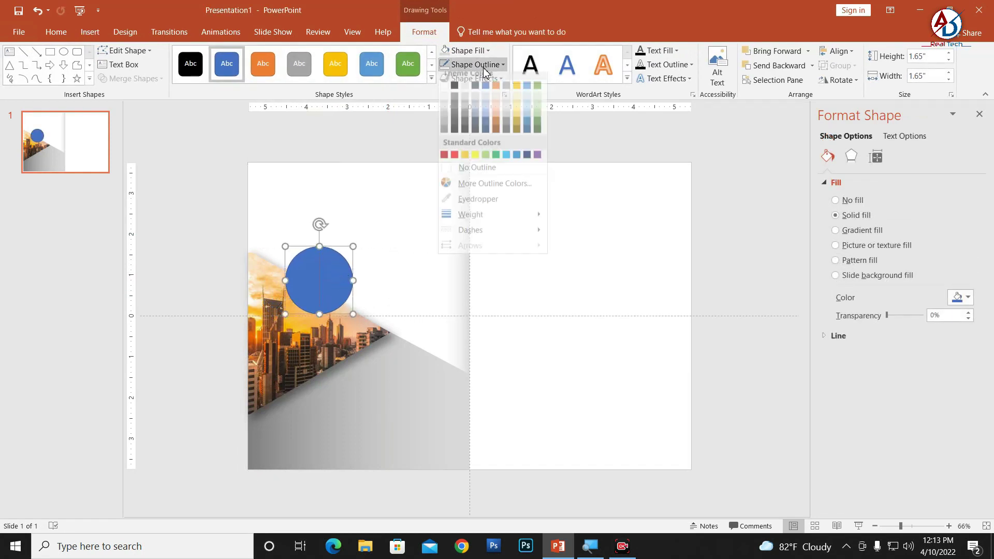
pyautogui.click(476, 173)
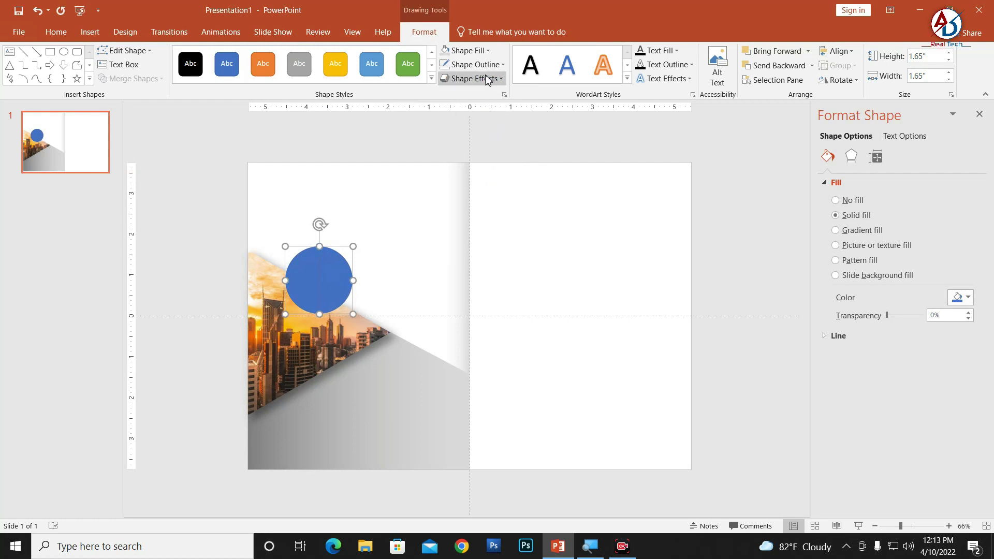
pyautogui.click(465, 50)
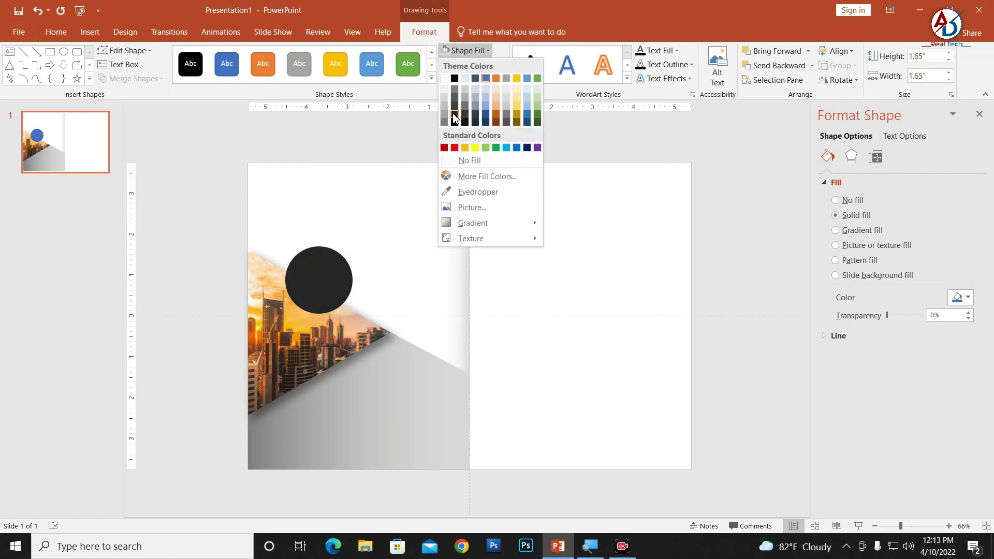
pyautogui.click(455, 117)
pyautogui.click(414, 268)
pyautogui.click(553, 334)
# Bring up the Insert Shapes gallery again to draw another shape
pyautogui.keyDown('ctrl'); pyautogui.scroll(2, 470, 340); pyautogui.keyUp('ctrl')
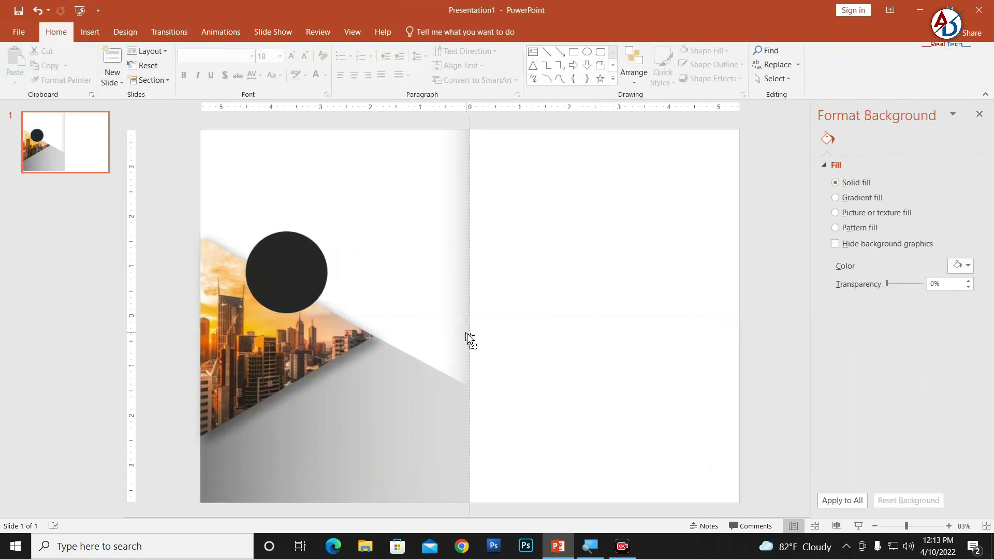
pyautogui.keyDown('ctrl'); pyautogui.scroll(-2, 470, 339); pyautogui.keyUp('ctrl')
pyautogui.keyDown('ctrl'); pyautogui.scroll(1, 288, 290); pyautogui.keyUp('ctrl')
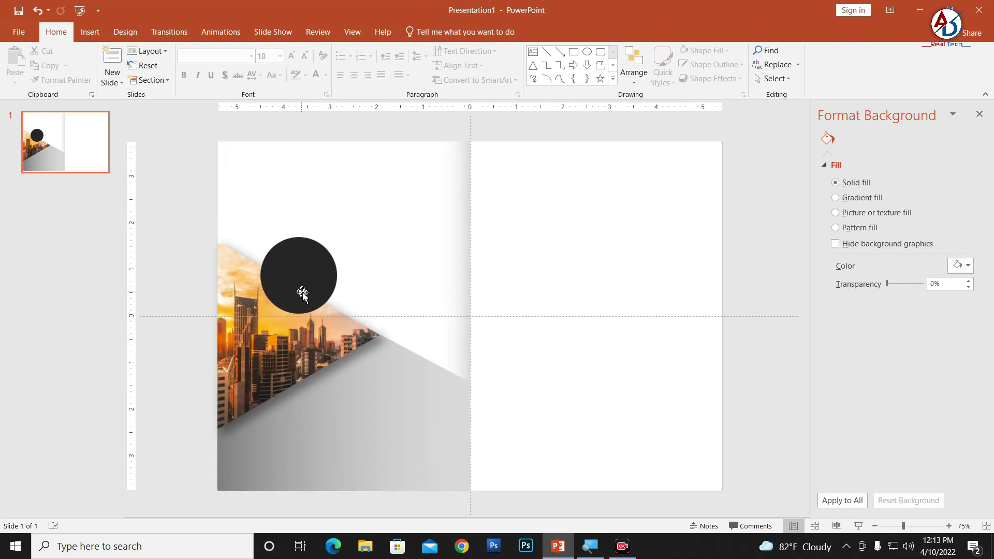
pyautogui.click(105, 32)
pyautogui.click(209, 63)
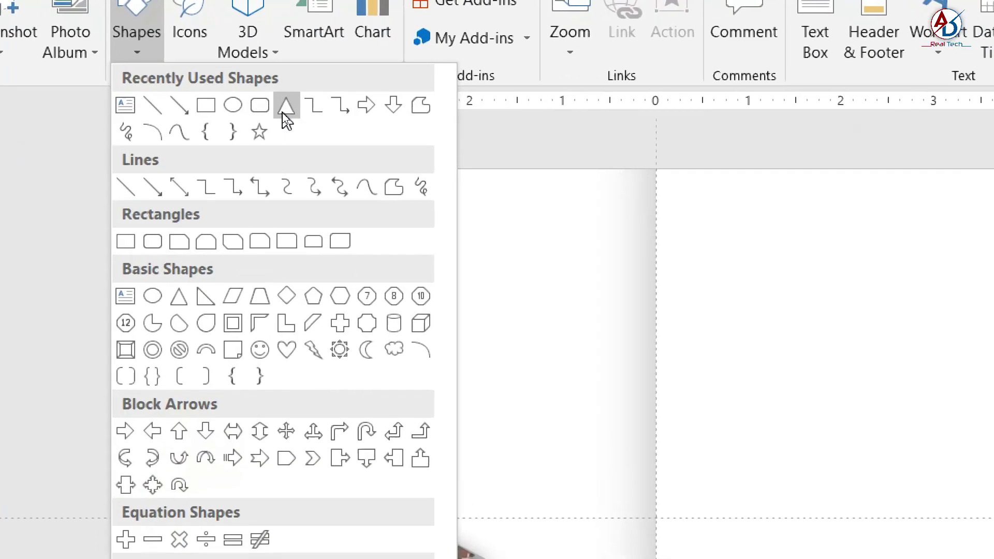
# Draw an isosceles triangle, rotate it to point left, and shrink it into the top-left corner
pyautogui.click(284, 110)
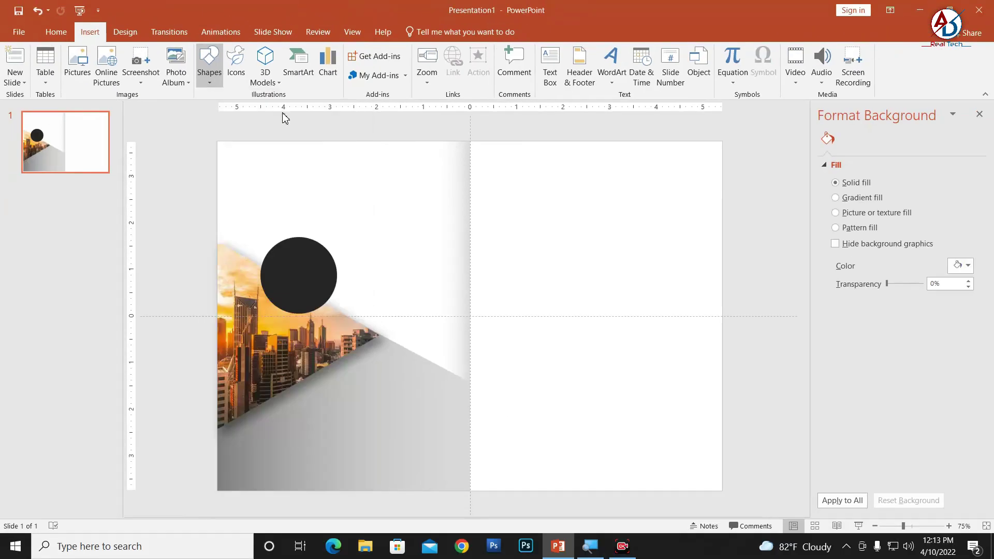
pyautogui.moveTo(521, 229); pyautogui.dragTo(564, 271)
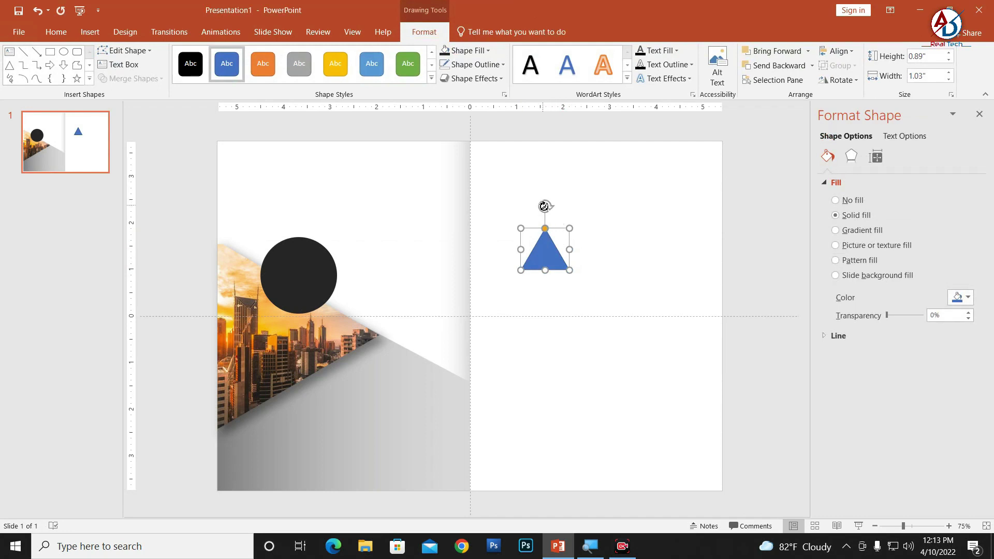
pyautogui.moveTo(545, 207)
pyautogui.mouseDown()
pyautogui.moveTo(495, 249)
pyautogui.moveTo(235, 162)
pyautogui.mouseUp()
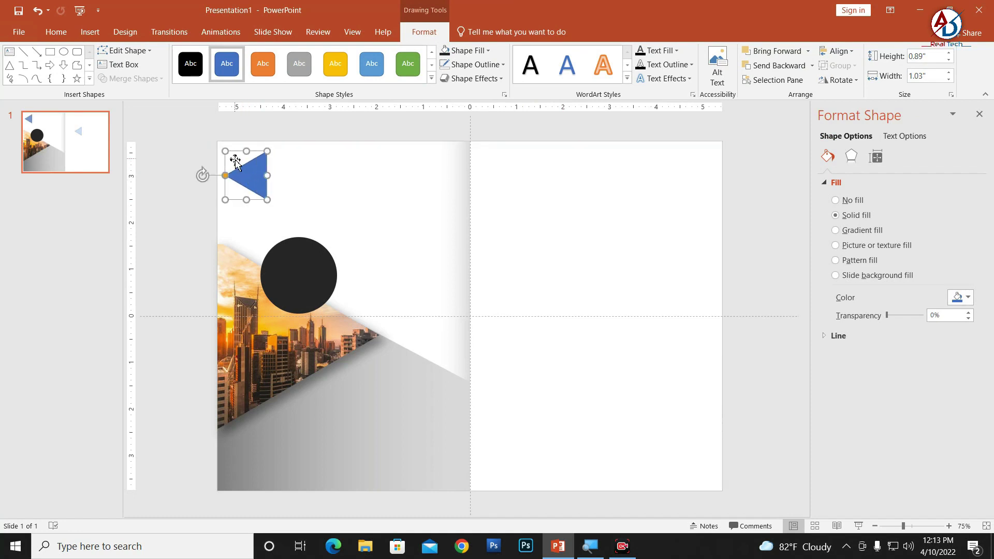
pyautogui.moveTo(228, 151); pyautogui.dragTo(244, 172)
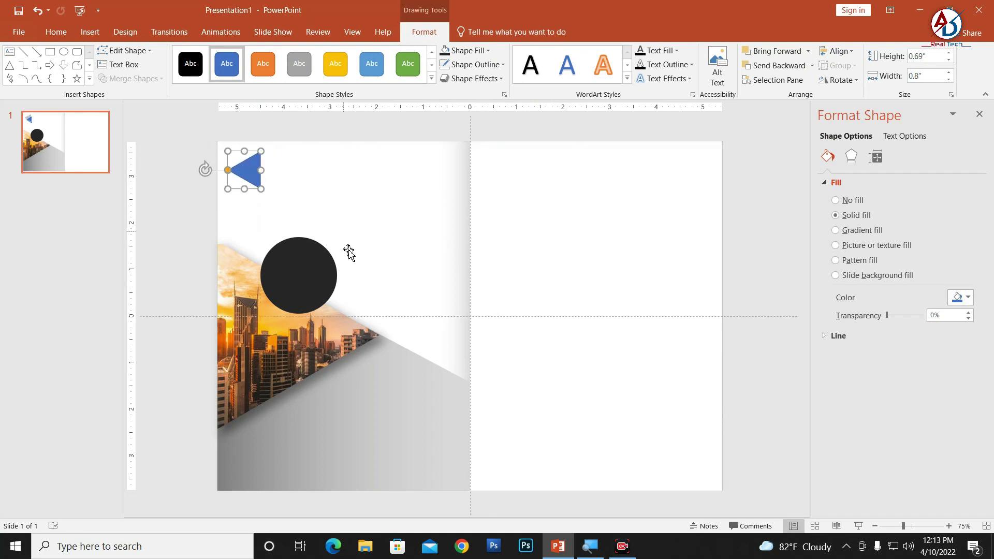
pyautogui.keyDown('ctrl'); pyautogui.scroll(5, 281, 266); pyautogui.keyUp('ctrl')
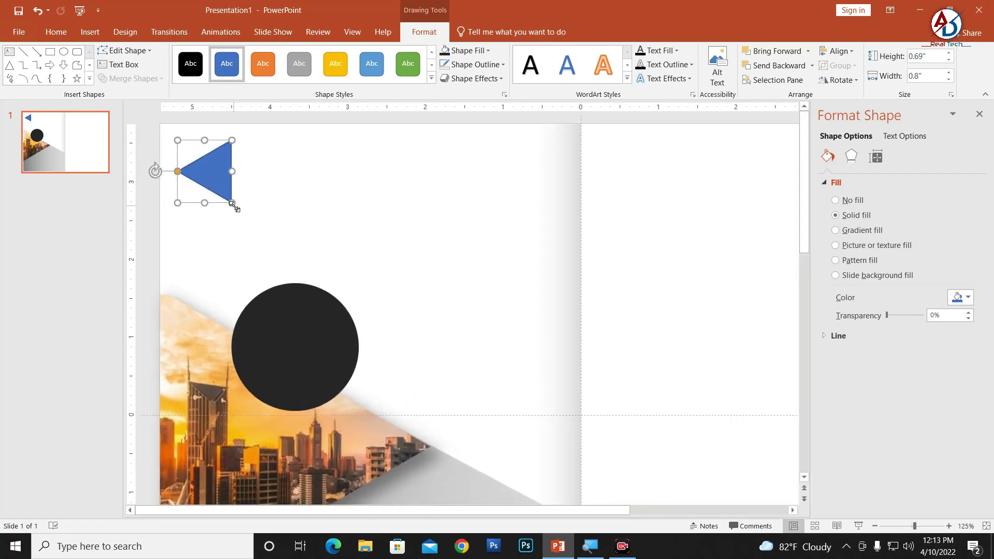
pyautogui.moveTo(233, 203); pyautogui.dragTo(210, 175)
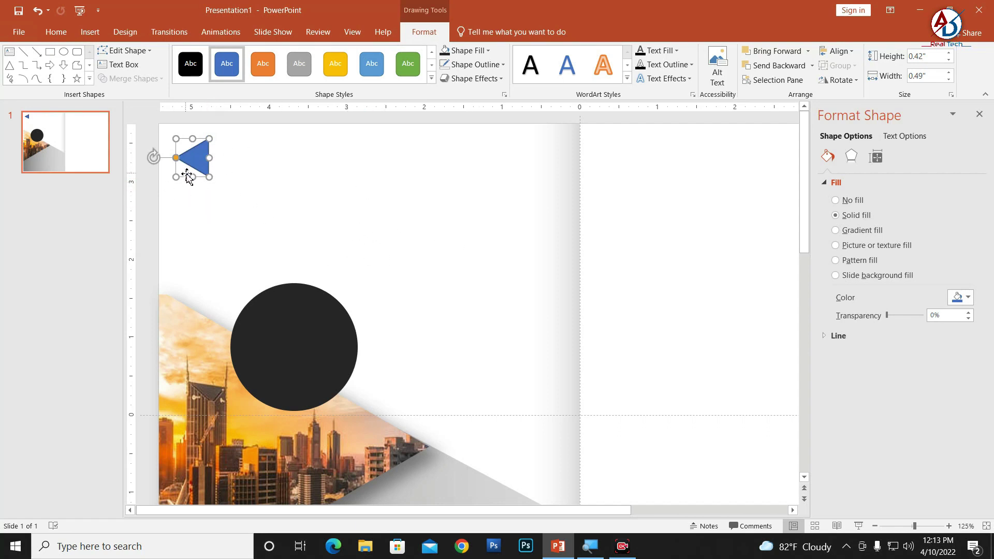
# Place a smaller copy of the triangle further right, pointing right, and nudge it into position
pyautogui.moveTo(187, 158)
pyautogui.keyDown('ctrl'); pyautogui.mouseDown()
pyautogui.moveTo(430, 228)
pyautogui.moveTo(409, 262)
pyautogui.moveTo(347, 218)
pyautogui.mouseUp(); pyautogui.keyUp('ctrl')
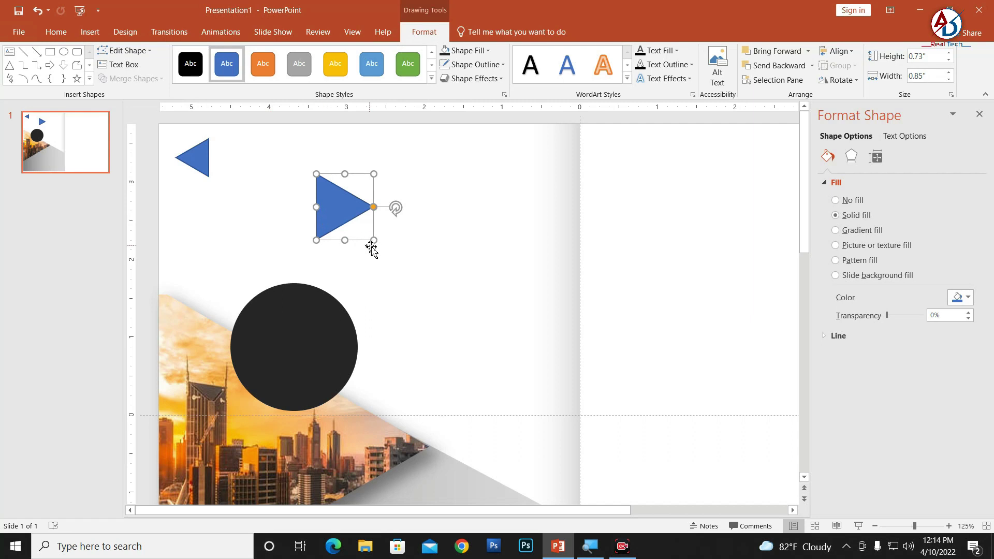
pyautogui.moveTo(376, 242); pyautogui.dragTo(364, 228)
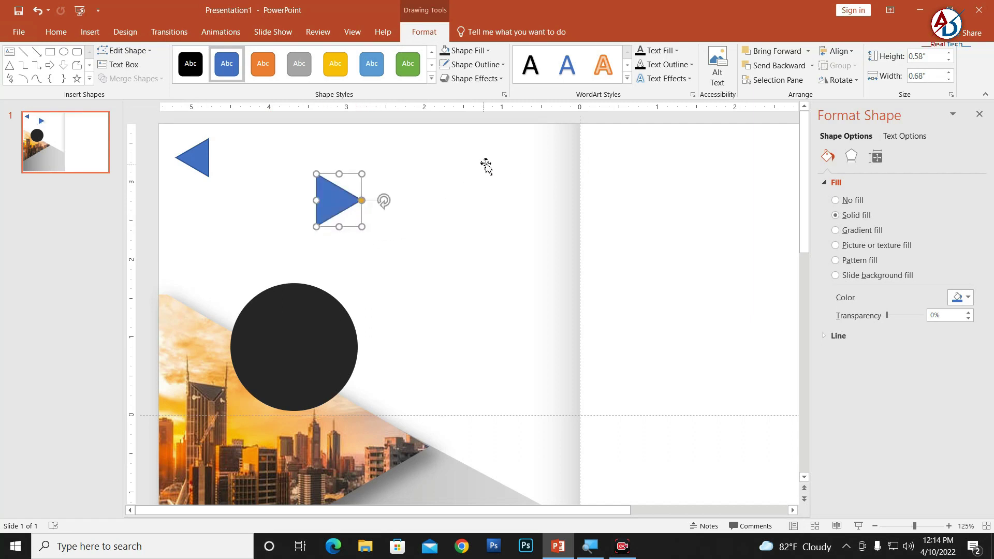
pyautogui.keyDown('ctrl'); pyautogui.scroll(-2, 443, 272); pyautogui.keyUp('ctrl')
pyautogui.keyDown('ctrl'); pyautogui.scroll(-3, 455, 298); pyautogui.keyUp('ctrl')
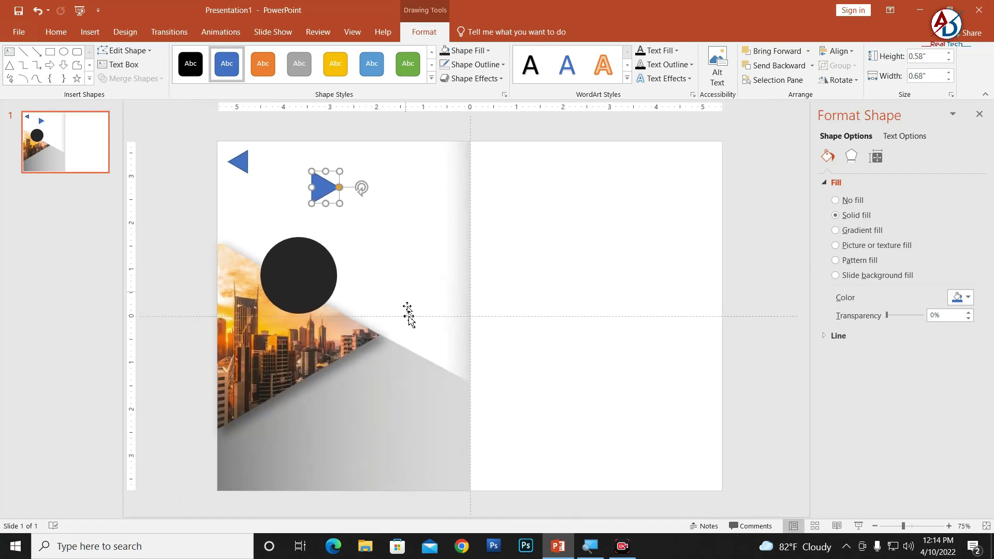
pyautogui.moveTo(325, 194); pyautogui.dragTo(318, 193)
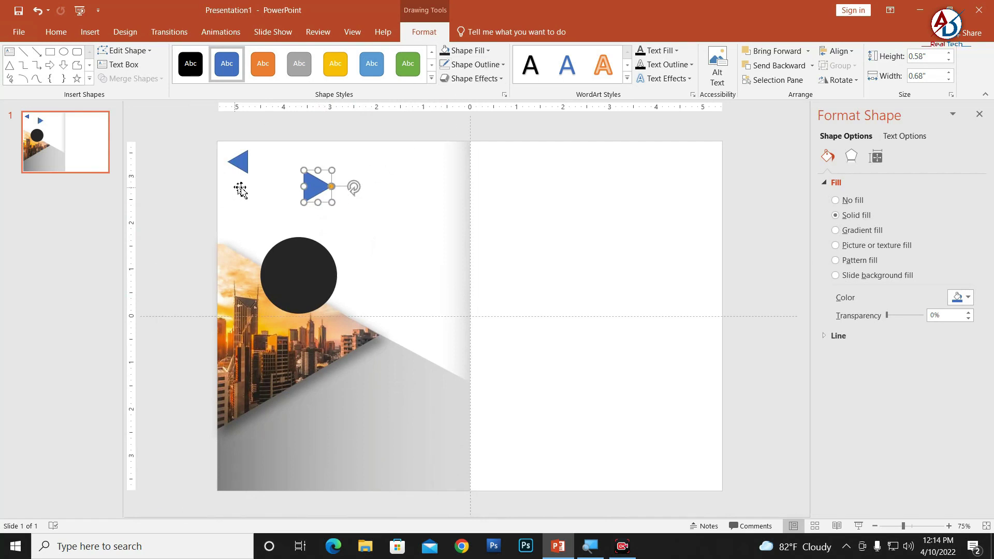
# Fill the left triangle black and the right triangle light grey with no outline
pyautogui.click(238, 162)
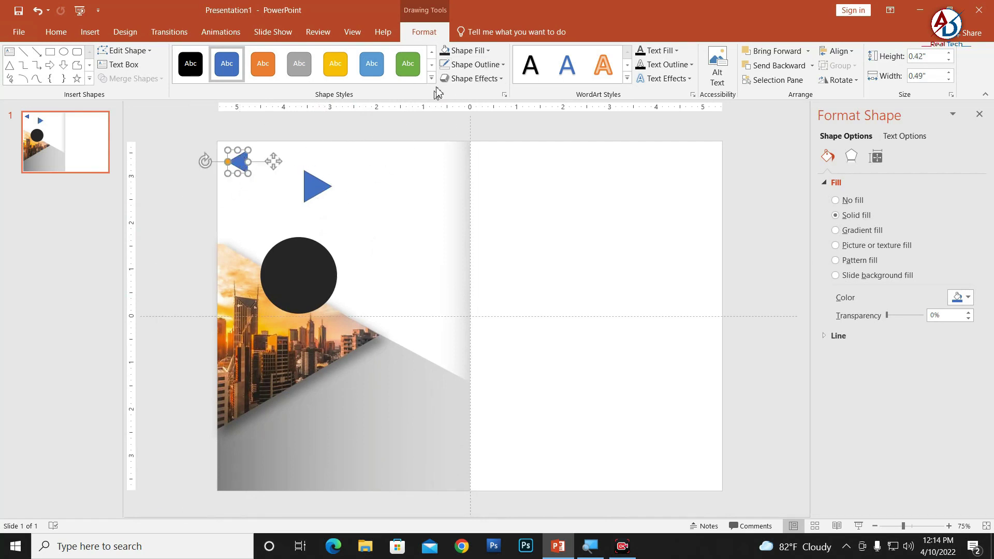
pyautogui.click(447, 51)
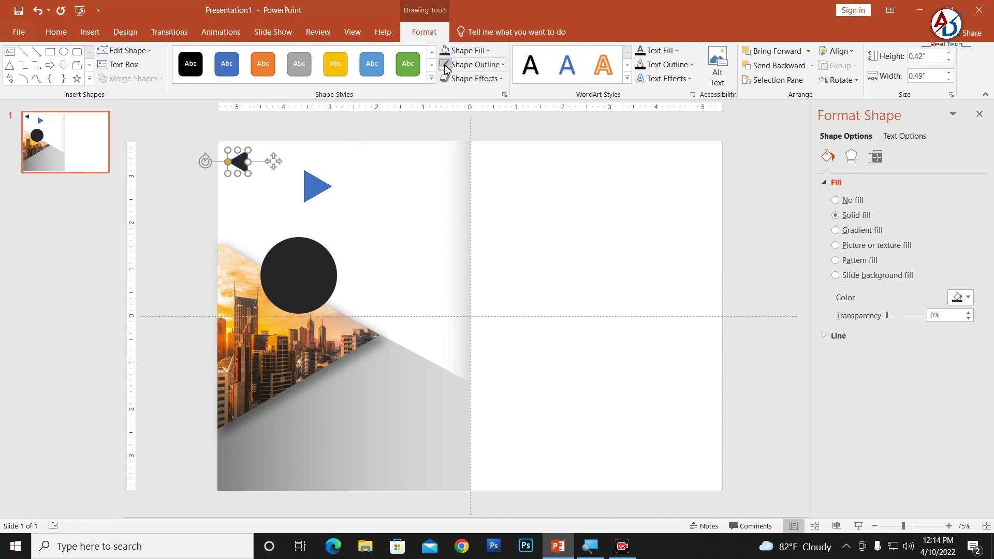
pyautogui.click(316, 186)
pyautogui.click(474, 65)
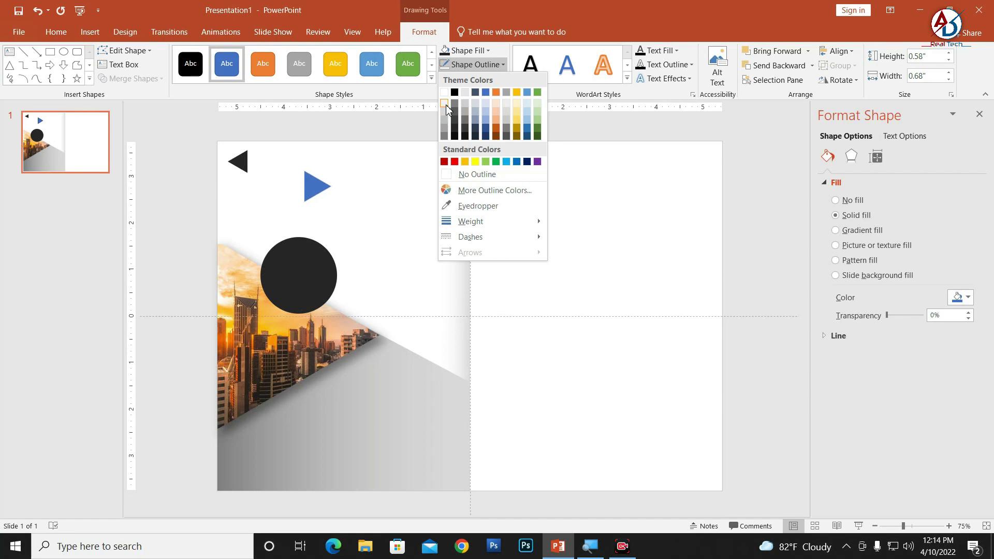
pyautogui.click(466, 50)
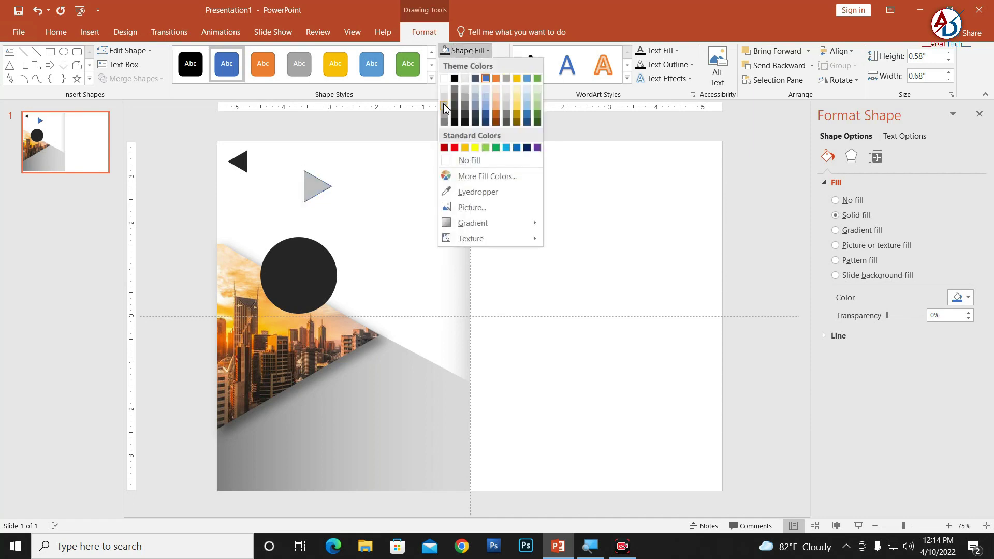
pyautogui.click(445, 104)
pyautogui.click(474, 65)
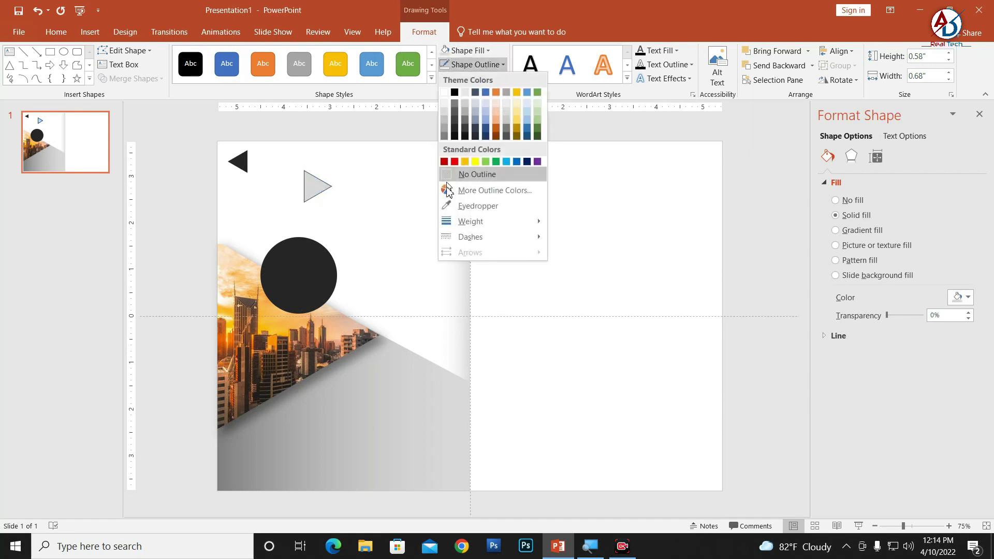
pyautogui.click(467, 174)
pyautogui.click(295, 228)
# Enlarge the grey triangle and move the black circle up and to the left
pyautogui.keyDown('ctrl'); pyautogui.scroll(-1, 355, 278); pyautogui.keyUp('ctrl')
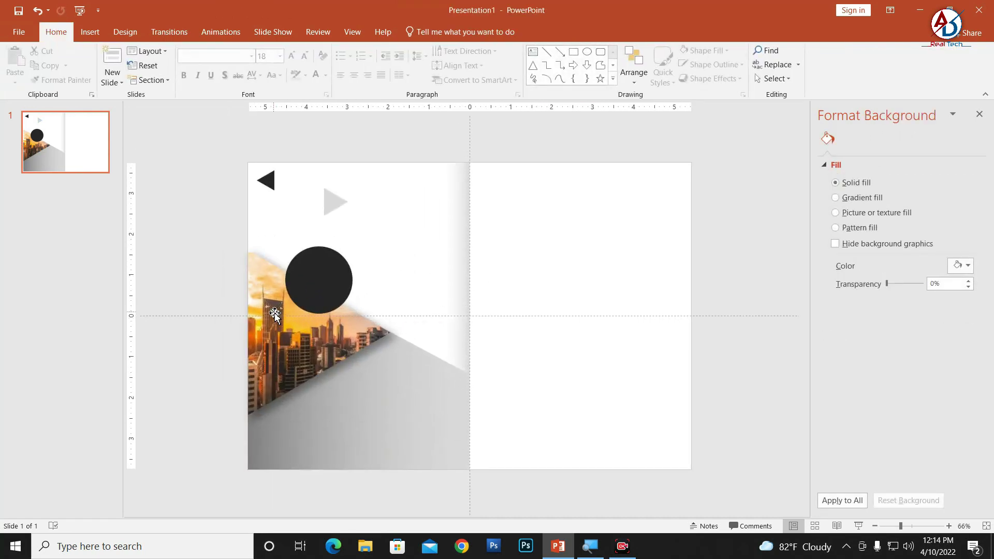
pyautogui.click(339, 205)
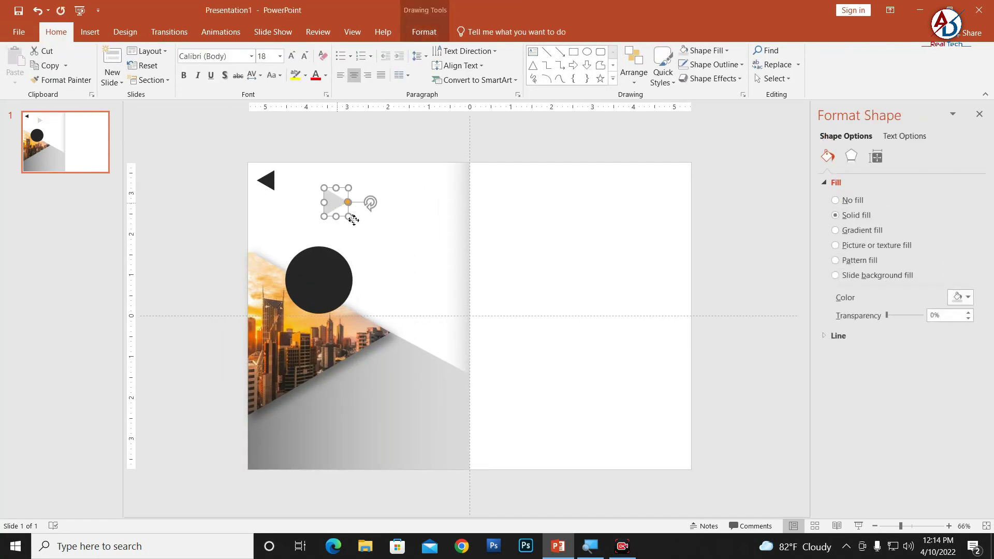
pyautogui.moveTo(350, 216); pyautogui.dragTo(362, 231)
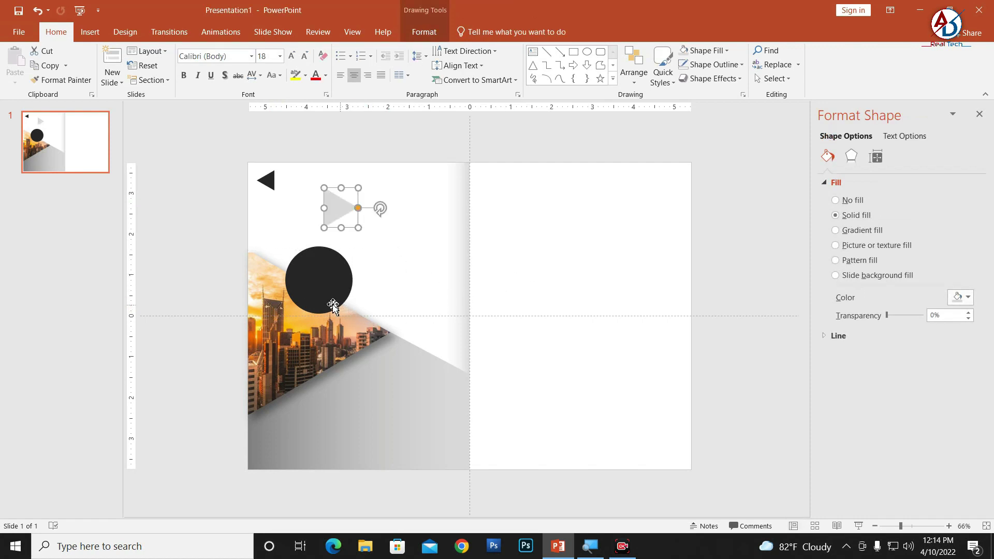
pyautogui.moveTo(332, 306); pyautogui.dragTo(300, 283)
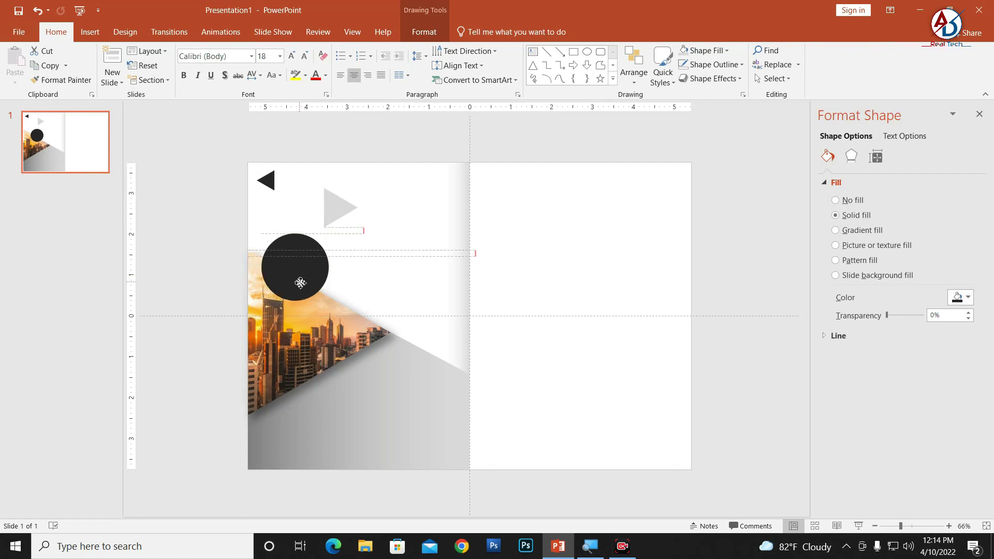
pyautogui.click(754, 381)
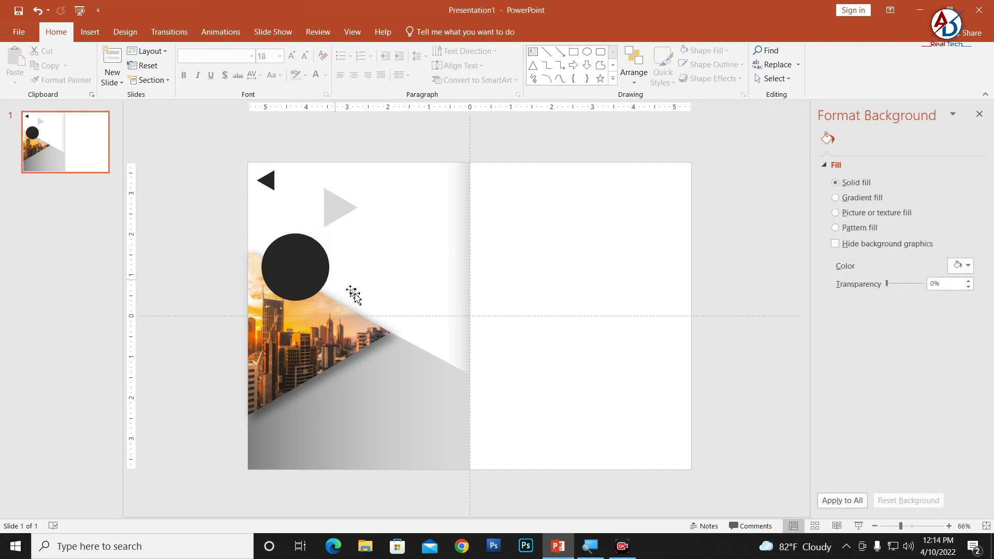
pyautogui.keyDown('ctrl'); pyautogui.scroll(2, 285, 293); pyautogui.keyUp('ctrl')
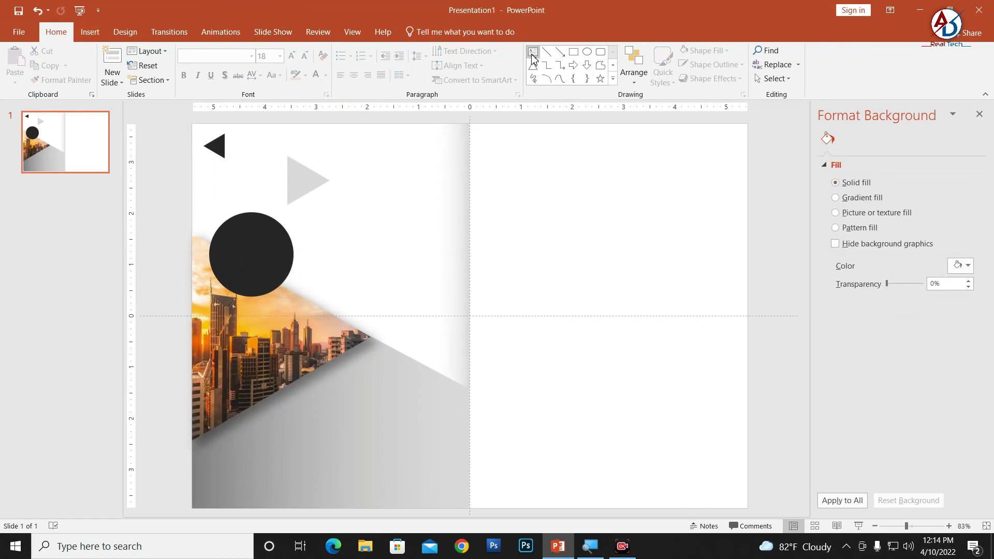
# Add a '2022' text box onto the black circle in white, enlarged to 32 pt
pyautogui.click(532, 52)
pyautogui.click(536, 258)
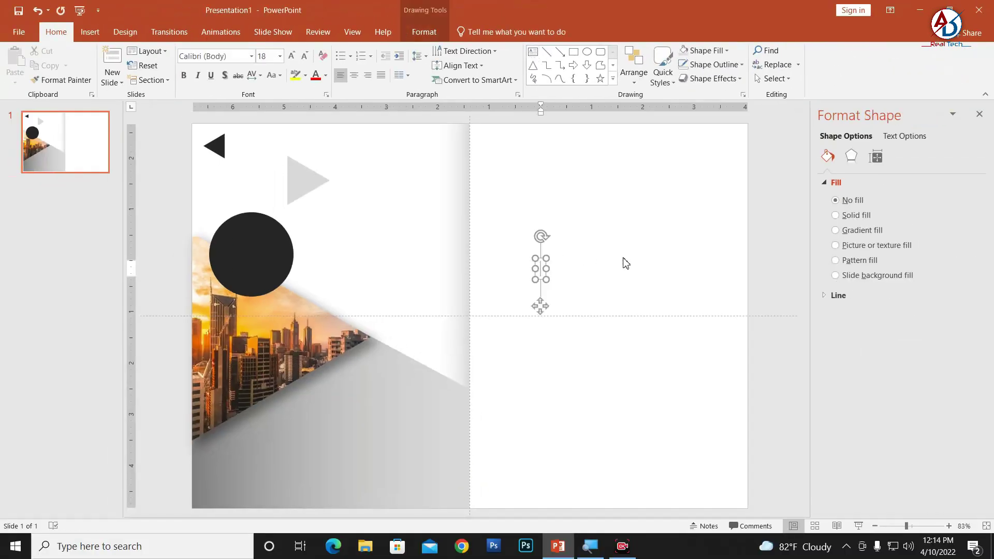
pyautogui.write('220')
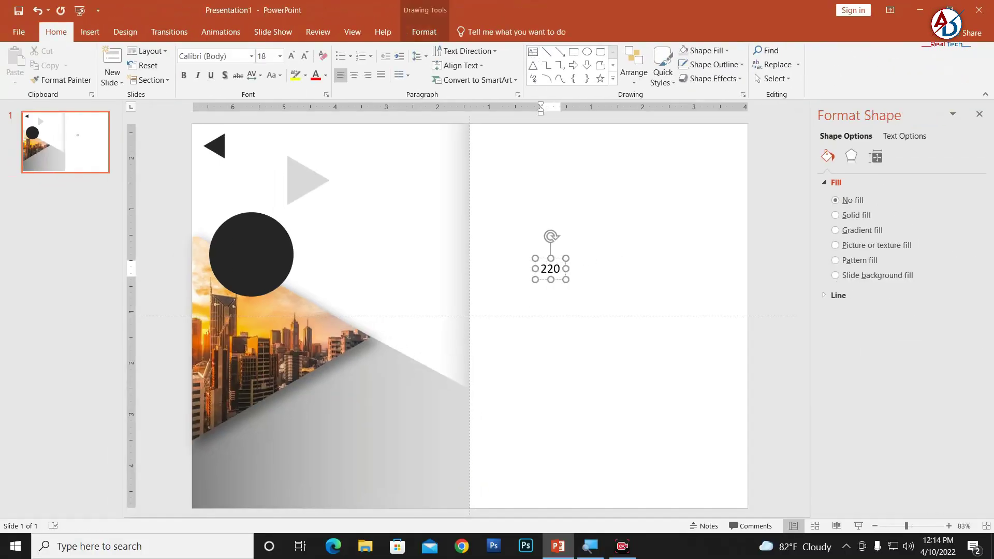
pyautogui.write('20')
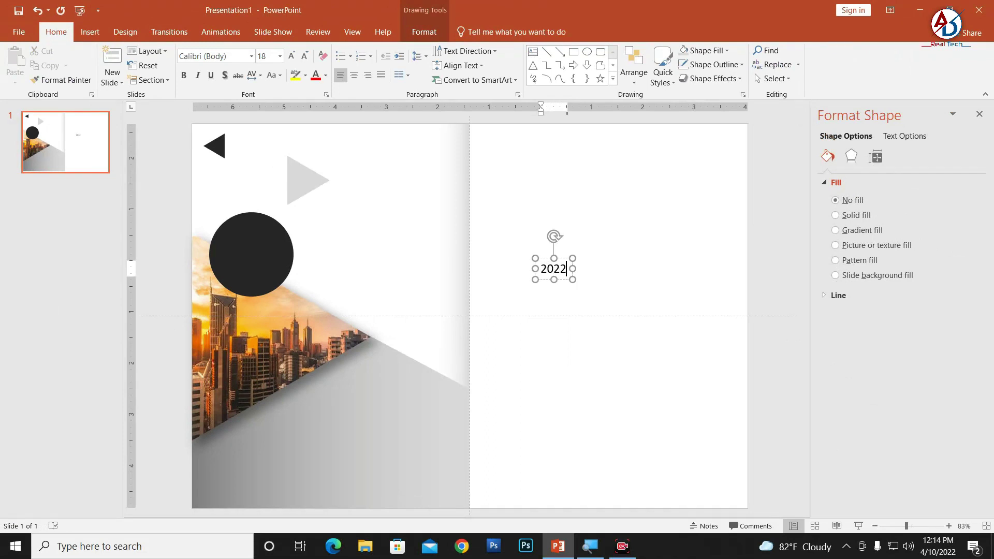
pyautogui.moveTo(573, 253); pyautogui.dragTo(265, 240)
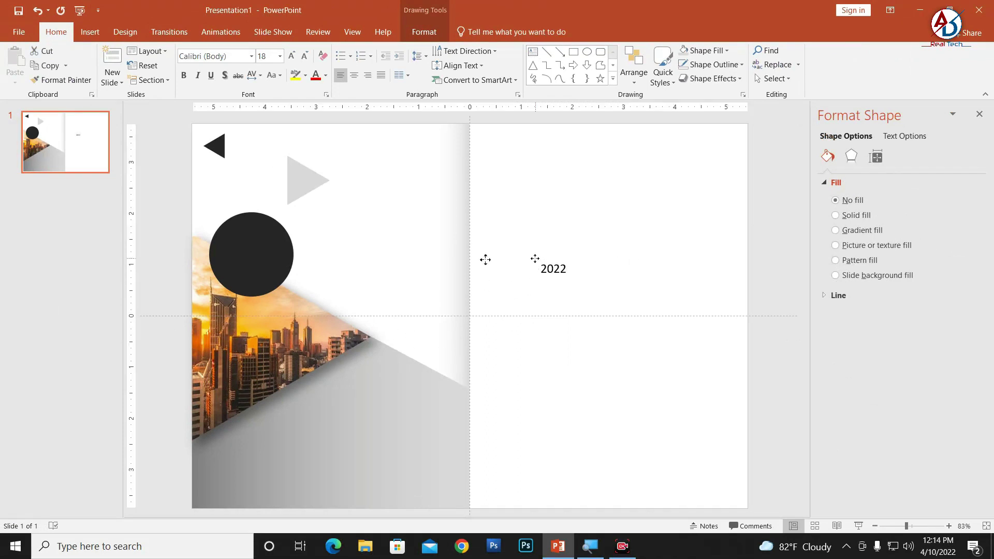
pyautogui.click(325, 84)
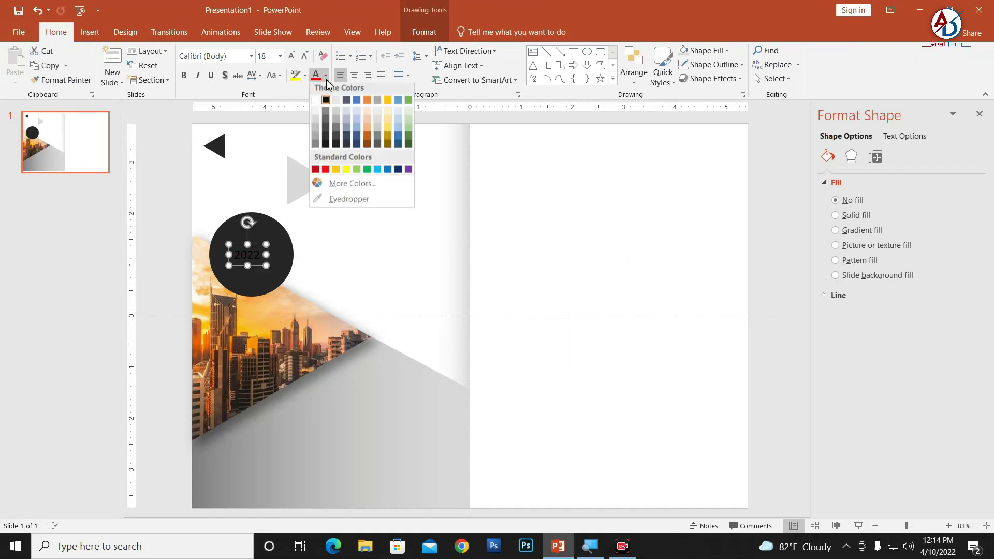
pyautogui.click(317, 103)
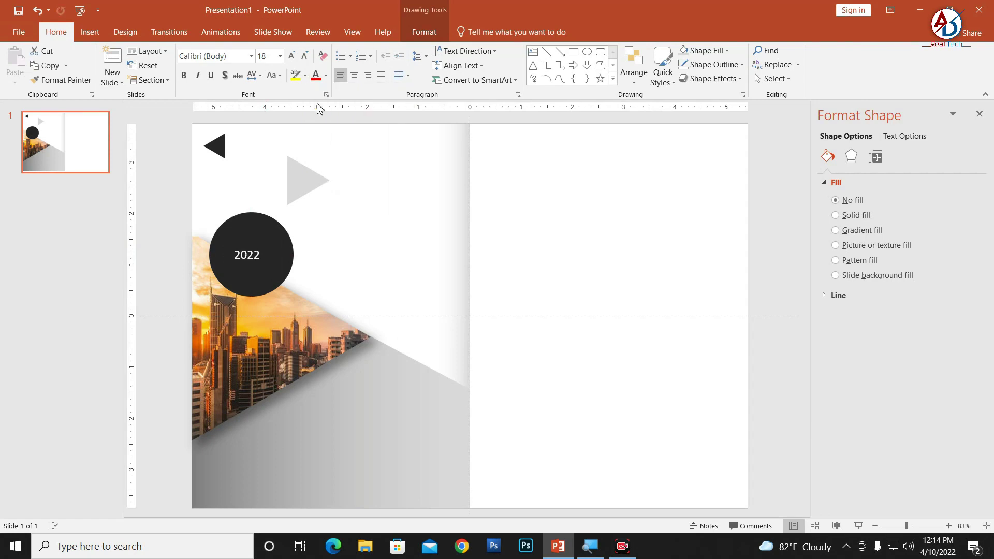
pyautogui.click(292, 56)
pyautogui.click(291, 56)
pyautogui.click(291, 56)
pyautogui.click(291, 56)
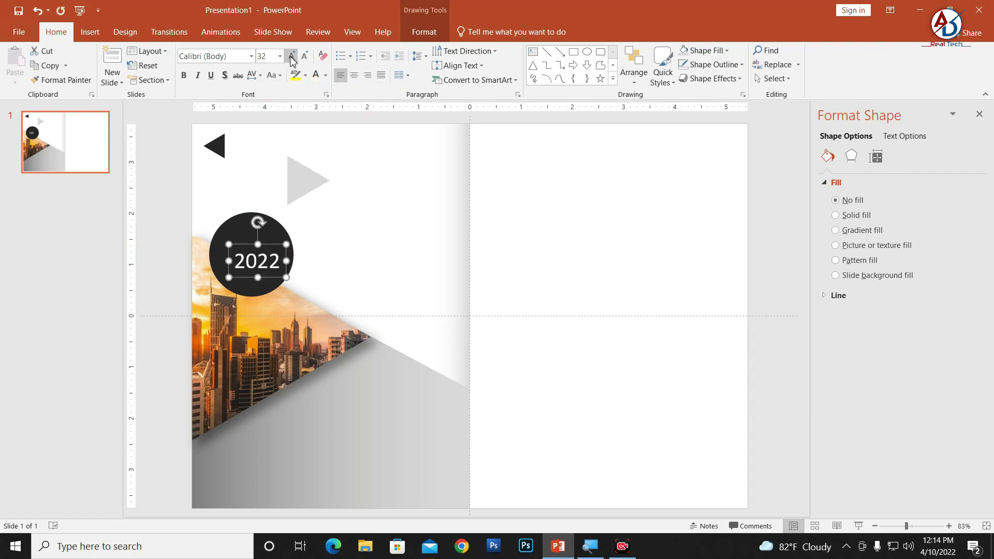
# Set the 2022 text to bold 40 pt Alegreya Sans Thin and centre it in the circle
pyautogui.click(251, 56)
pyautogui.scroll(-5, 265, 245)
pyautogui.scroll(-1, 265, 245)
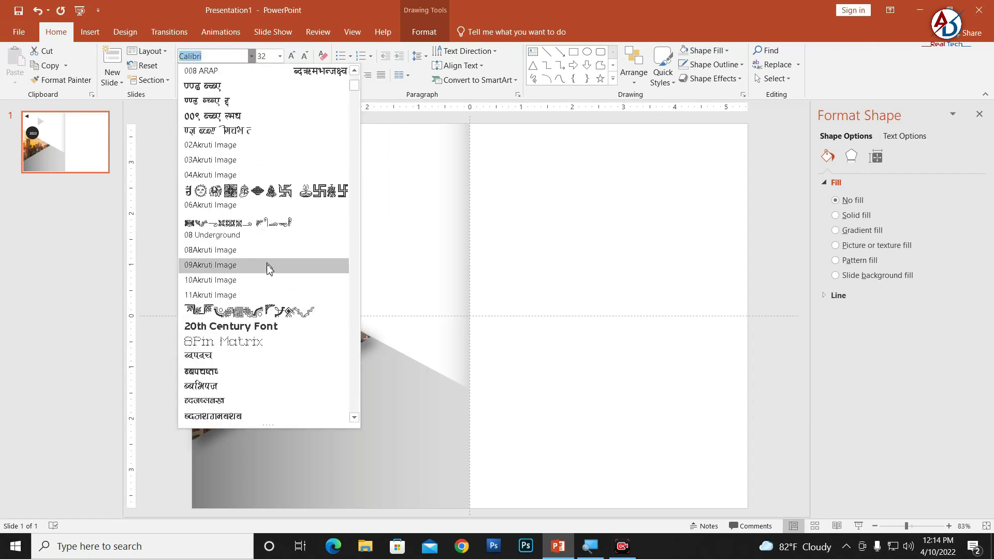
pyautogui.scroll(-5, 268, 268)
pyautogui.scroll(-5, 269, 295)
pyautogui.scroll(-4, 268, 302)
pyautogui.scroll(-3, 267, 298)
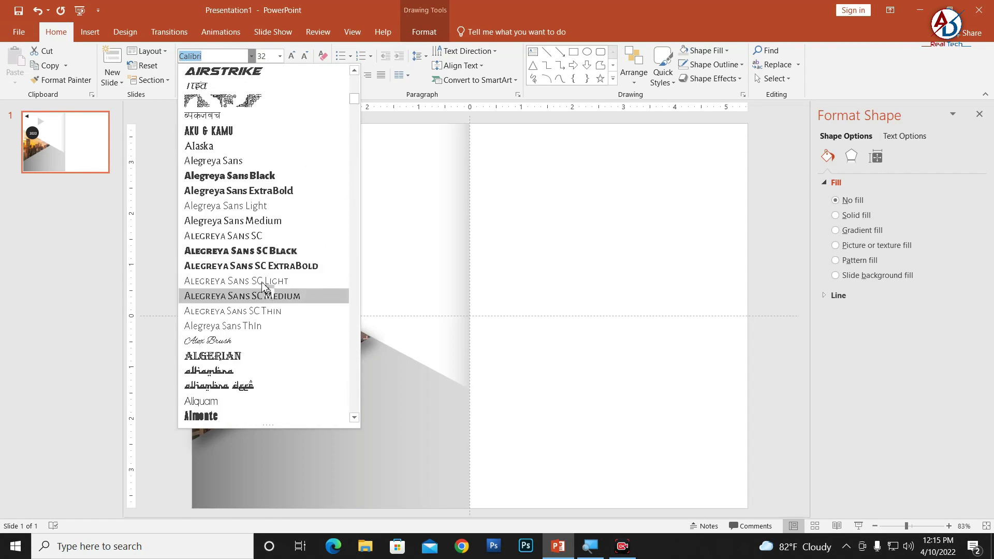
pyautogui.scroll(-6, 257, 285)
pyautogui.scroll(5, 257, 286)
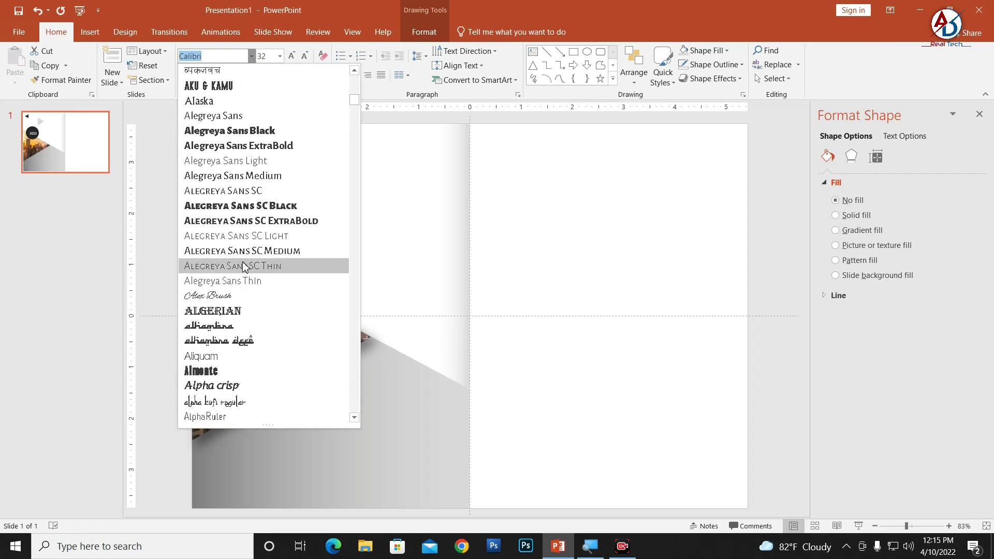
pyautogui.click(246, 280)
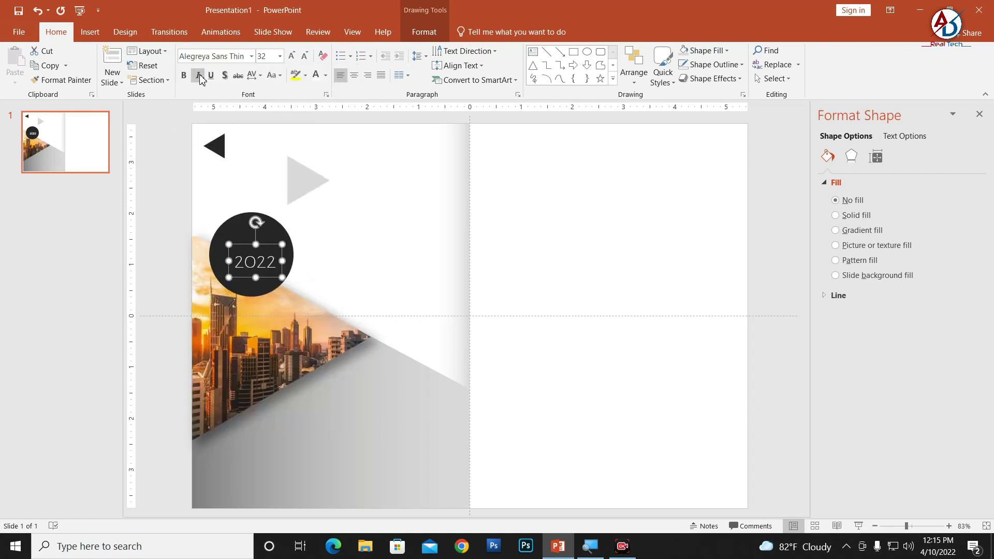
pyautogui.hotkey('ctrl', 'b')
pyautogui.click(291, 56)
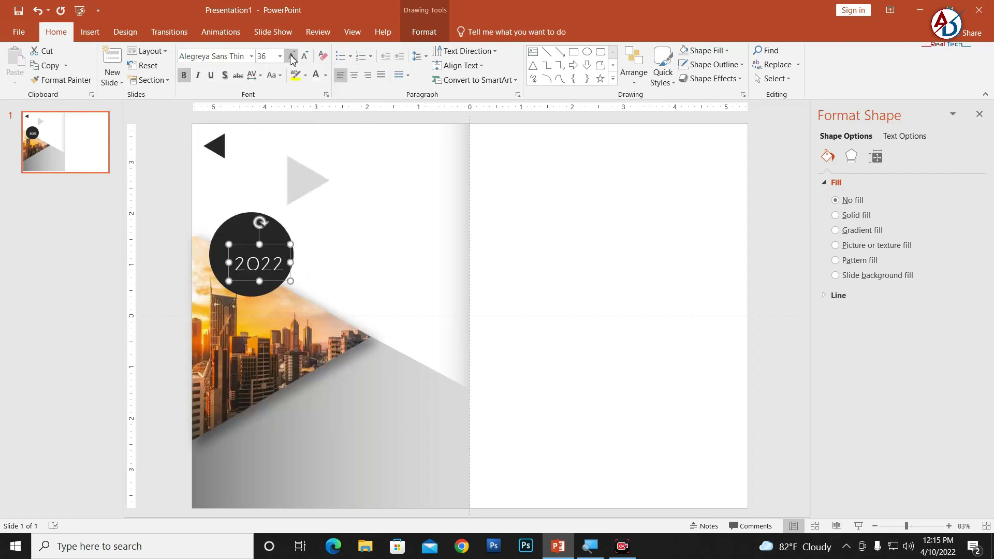
pyautogui.click(292, 55)
pyautogui.moveTo(279, 245); pyautogui.dragTo(268, 234)
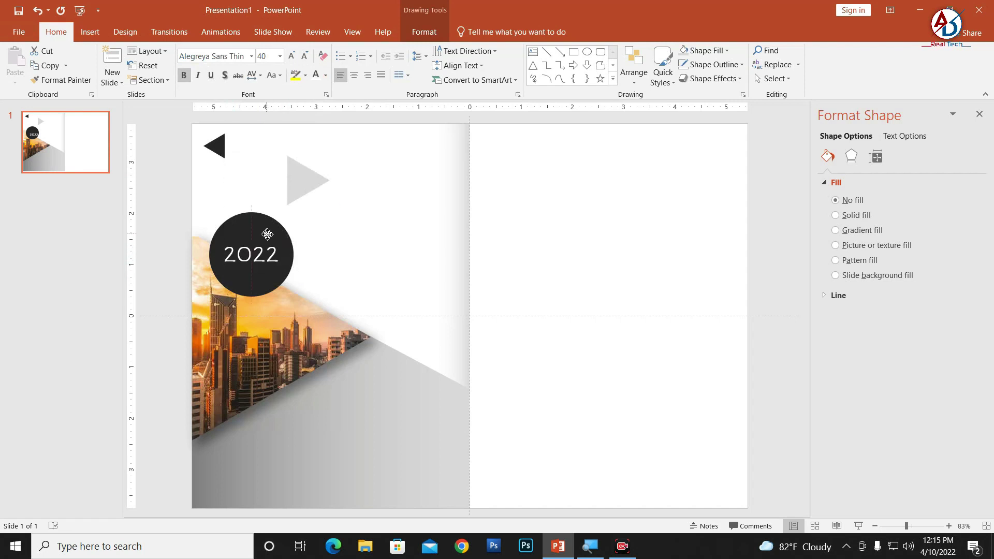
pyautogui.click(267, 231)
pyautogui.click(355, 288)
pyautogui.click(619, 376)
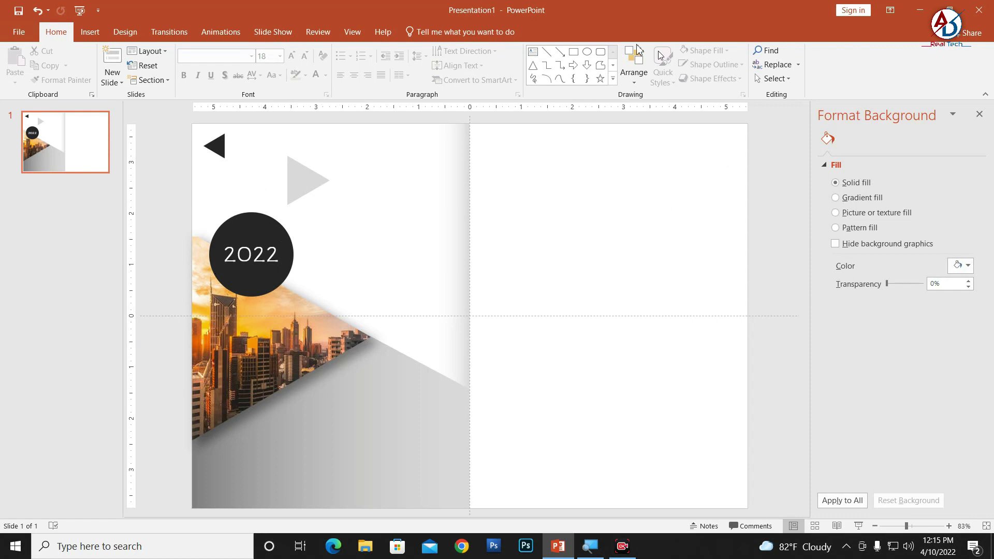
# Add a 'LOREM IPSUM' text box and move it up near the top-left triangles
pyautogui.click(533, 52)
pyautogui.click(562, 256)
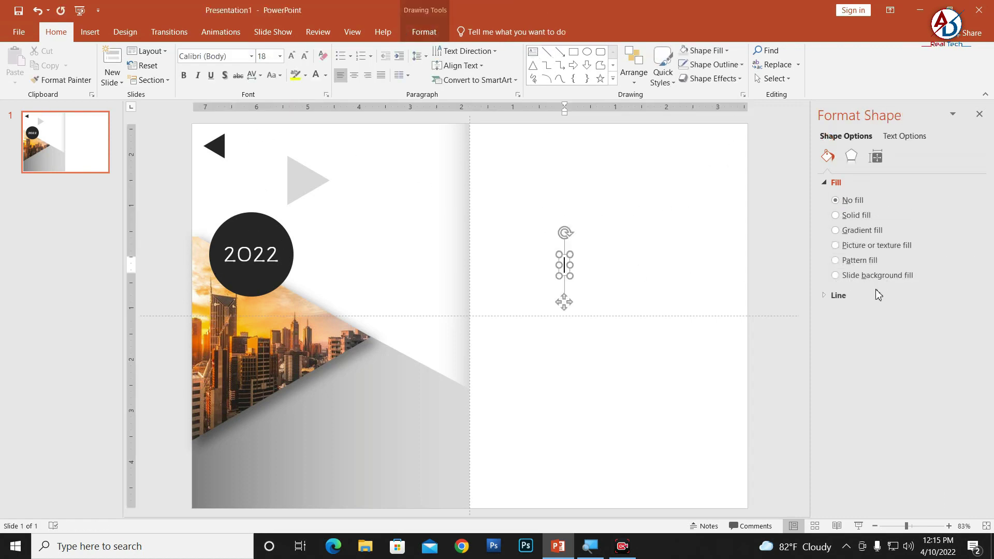
pyautogui.write('LO')
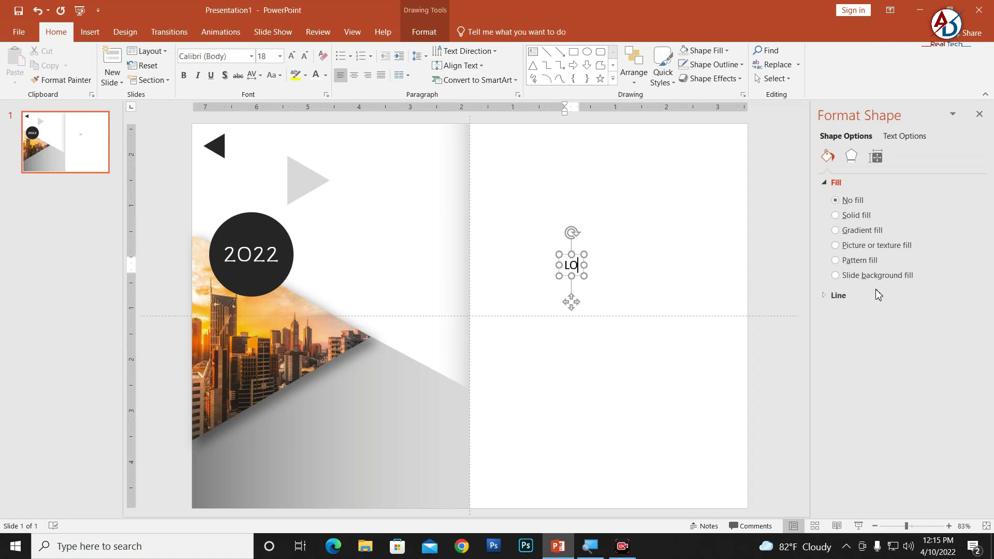
pyautogui.write('REM I')
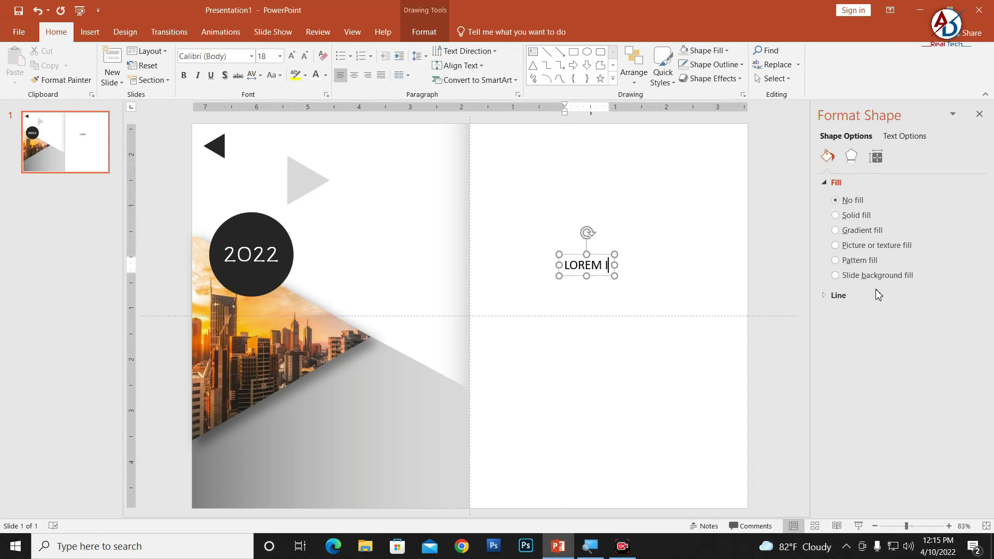
pyautogui.write('PSUP')
pyautogui.press('BackSpace')
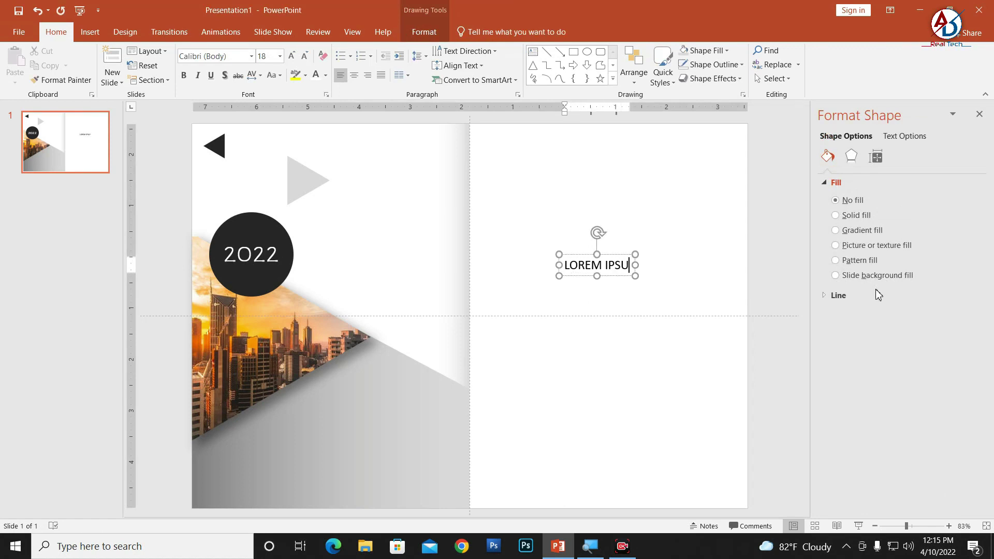
pyautogui.press('BackSpace')
pyautogui.write('UM')
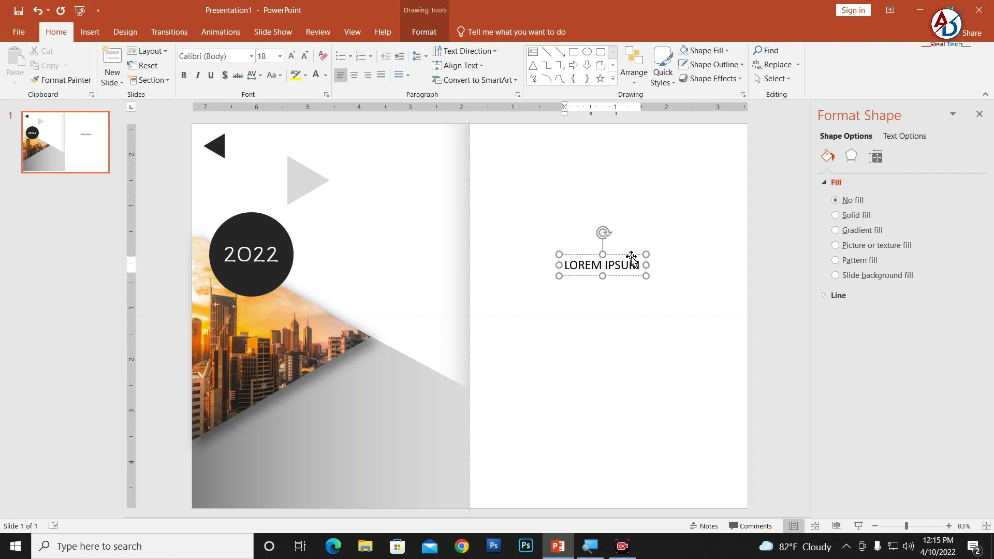
pyautogui.moveTo(632, 257); pyautogui.dragTo(275, 160)
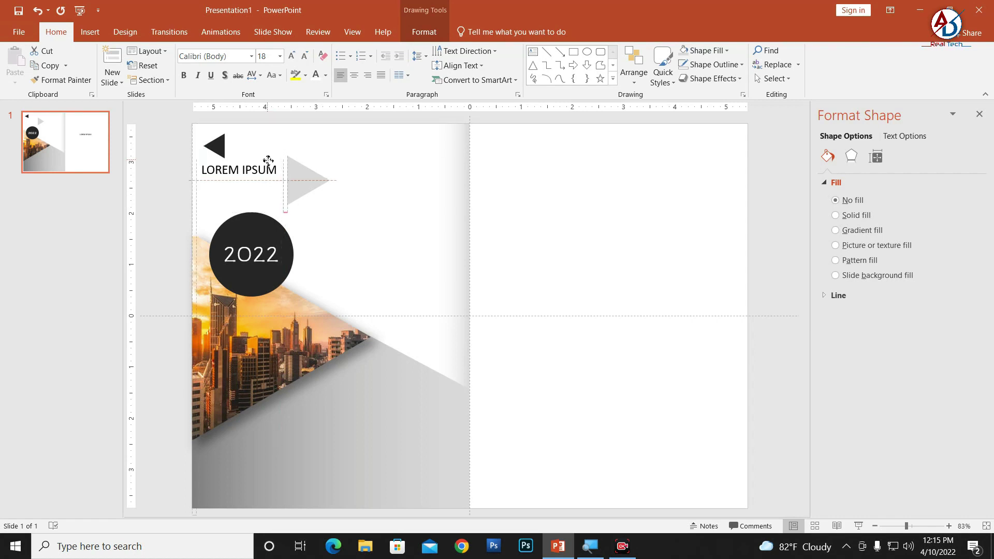
pyautogui.moveTo(275, 161); pyautogui.dragTo(270, 161)
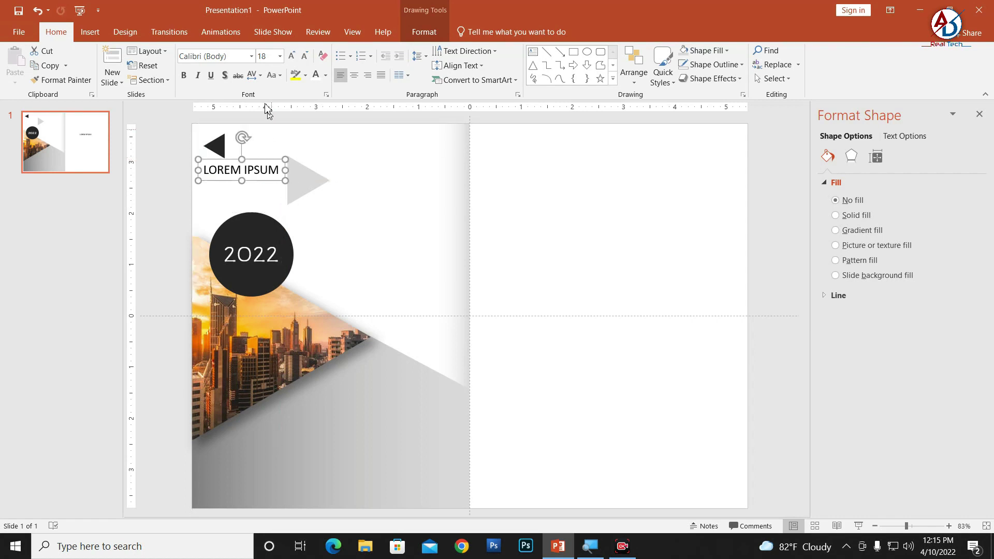
# Colour the LOREM IPSUM text red
pyautogui.click(326, 75)
pyautogui.click(315, 172)
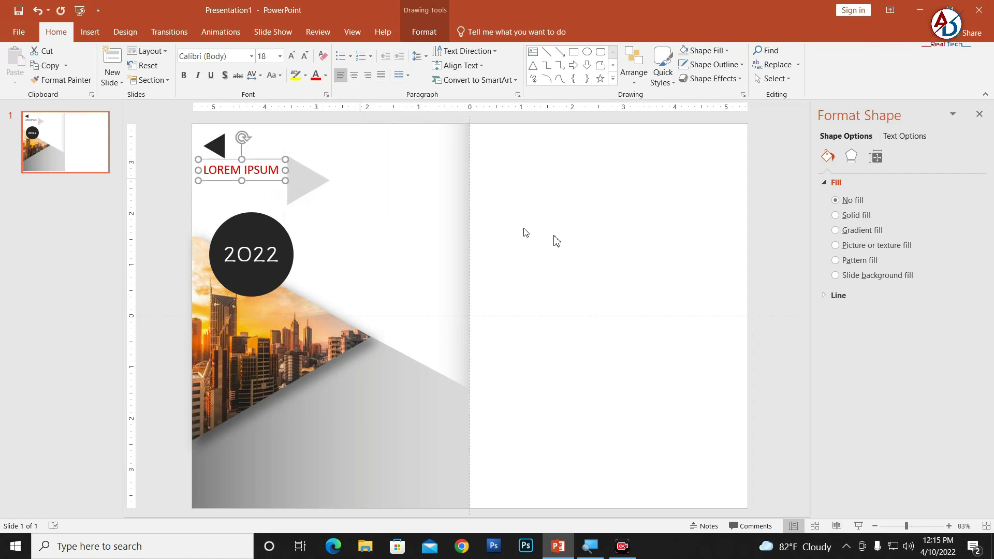
pyautogui.click(553, 238)
pyautogui.click(245, 167)
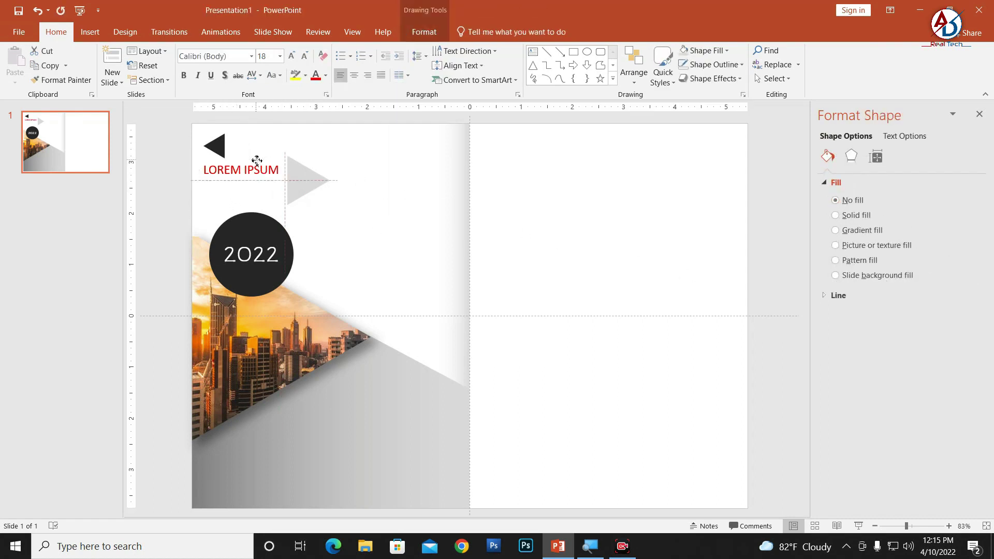
pyautogui.click(600, 308)
pyautogui.scroll(-4, 599, 308)
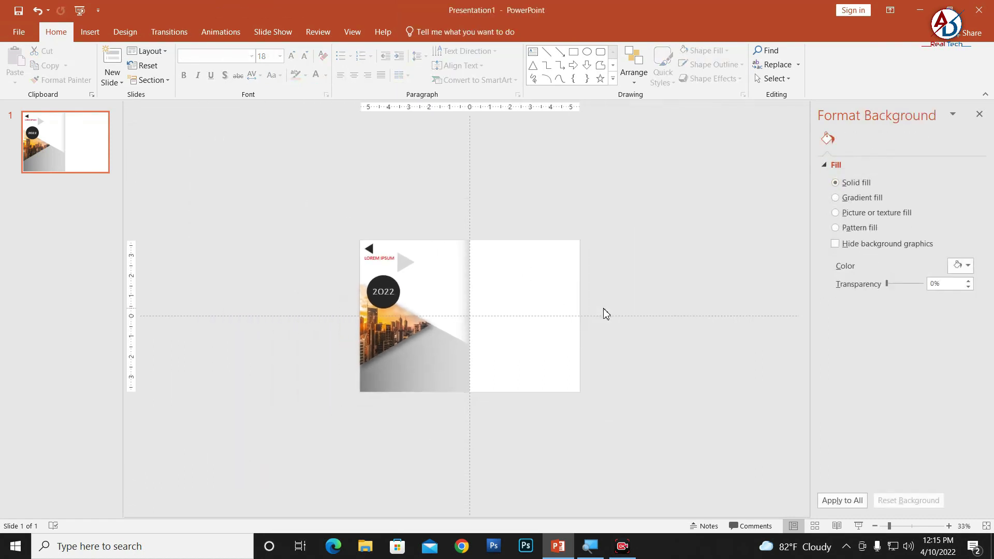
pyautogui.scroll(2, 596, 321)
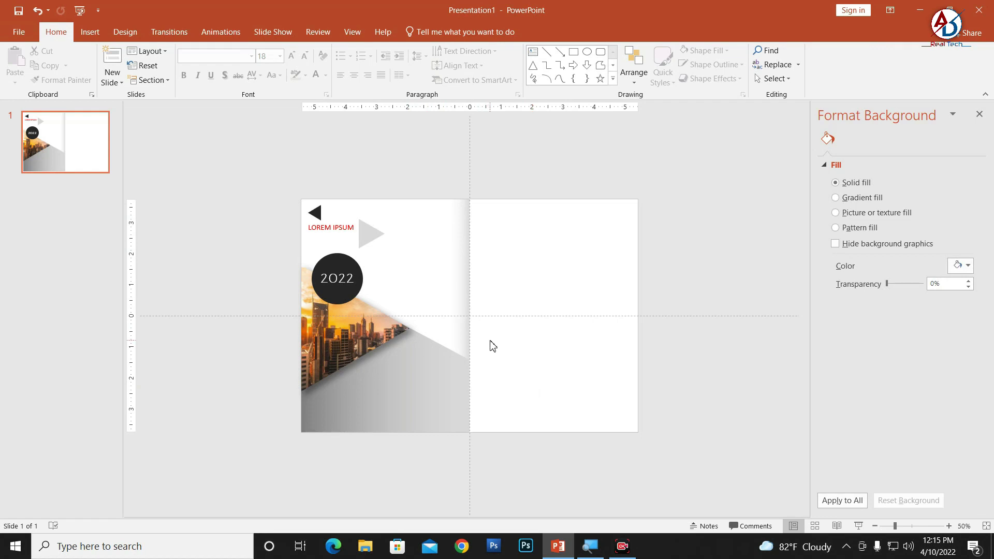
pyautogui.scroll(2, 481, 309)
pyautogui.scroll(3, 484, 310)
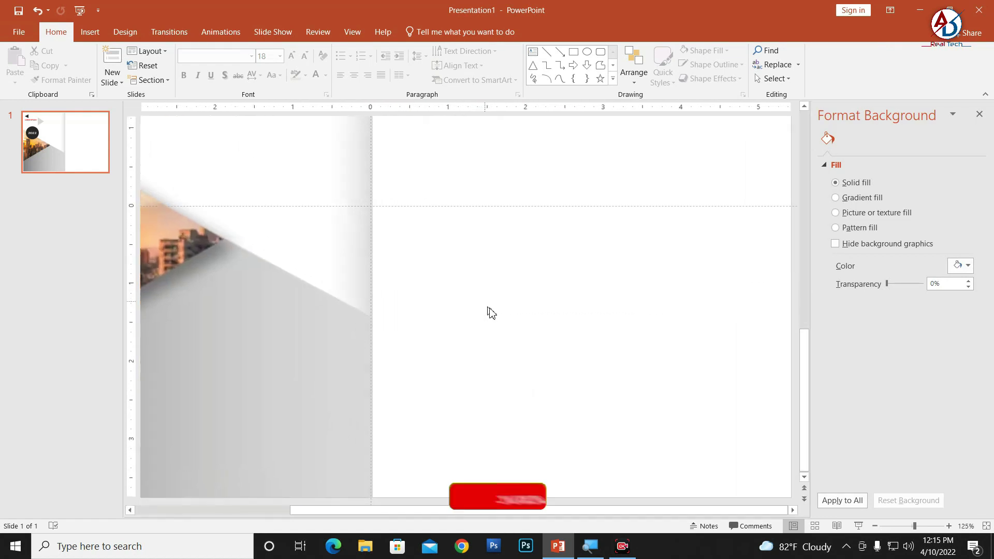
pyautogui.scroll(-3, 497, 313)
pyautogui.scroll(1, 497, 314)
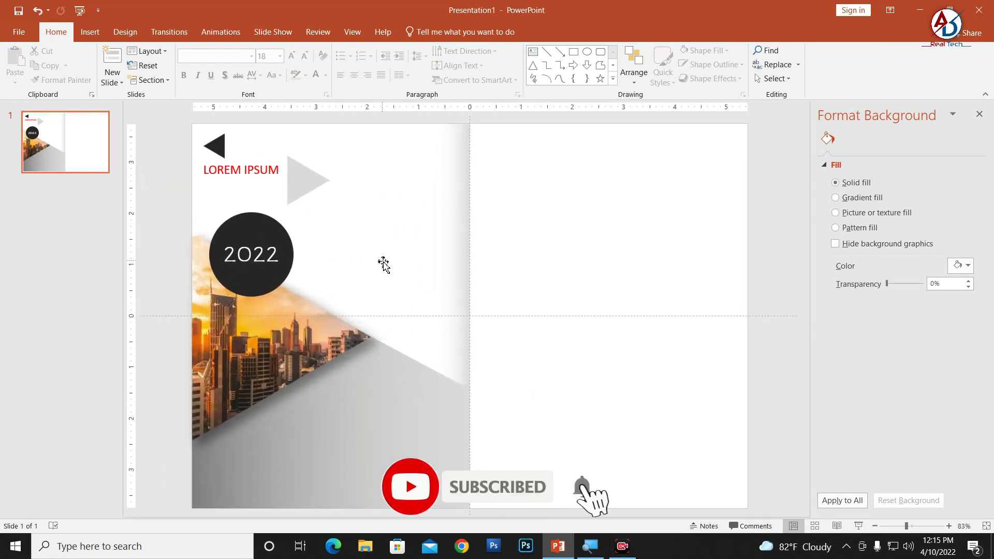
# Duplicate the LOREM IPSUM box to the right, retype it as HEADLINE TITLE, and colour it black
pyautogui.click(251, 162)
pyautogui.click(252, 160)
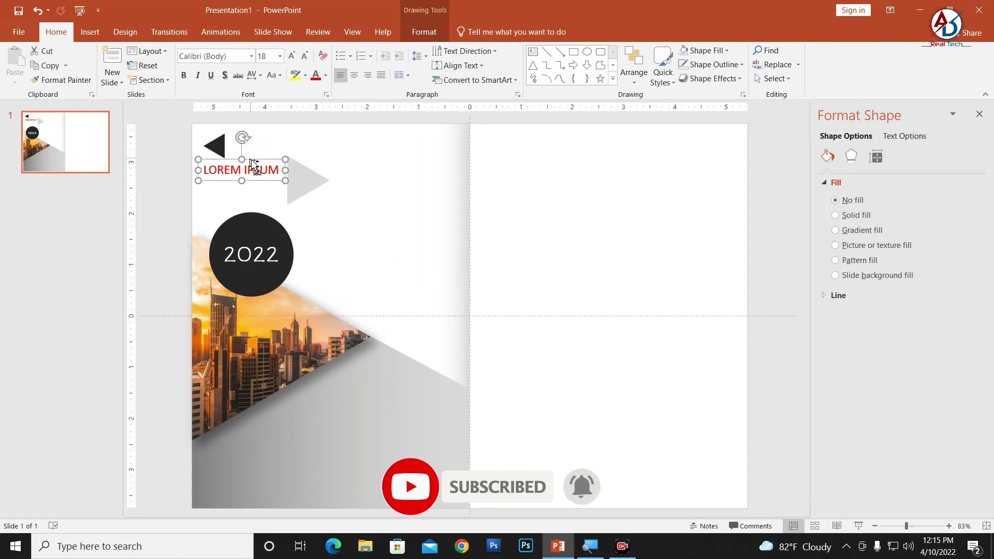
pyautogui.moveTo(254, 164)
pyautogui.mouseDown()
pyautogui.moveTo(271, 173)
pyautogui.moveTo(409, 155)
pyautogui.mouseUp()
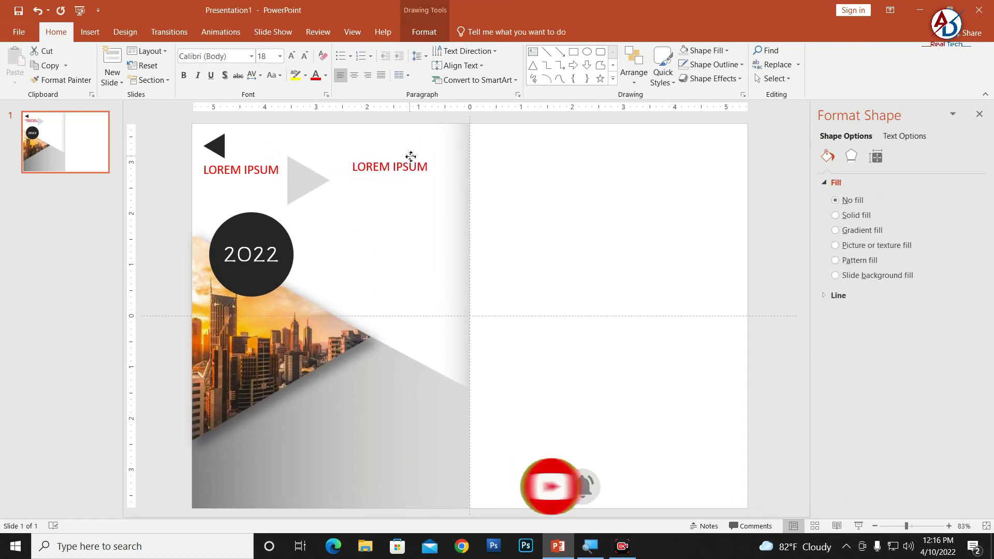
pyautogui.click(410, 156)
pyautogui.hotkey('ctrl', 'a')
pyautogui.write('HEADLINE TITLE')
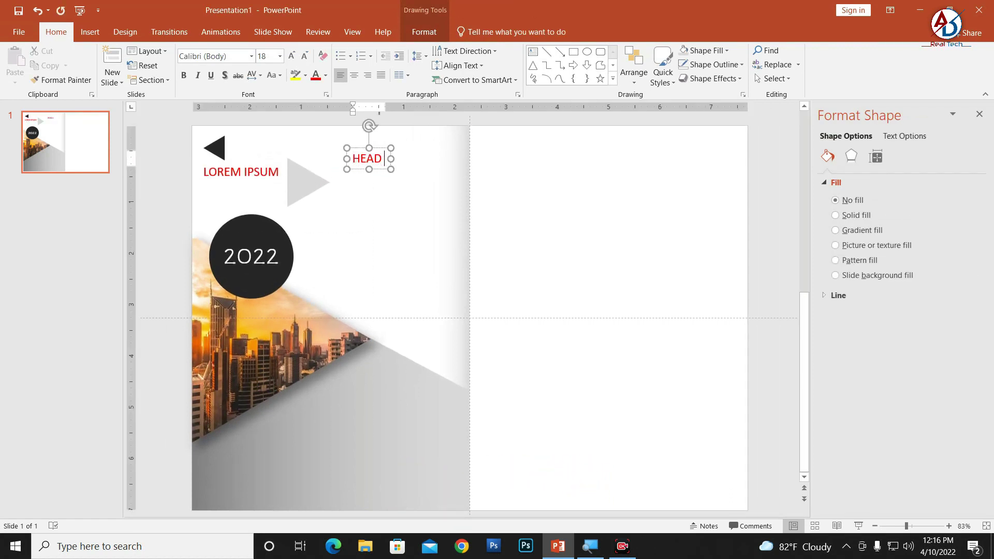
pyautogui.press('Return')
pyautogui.write('HEADLINE TITLE')
pyautogui.click(325, 75)
pyautogui.click(332, 102)
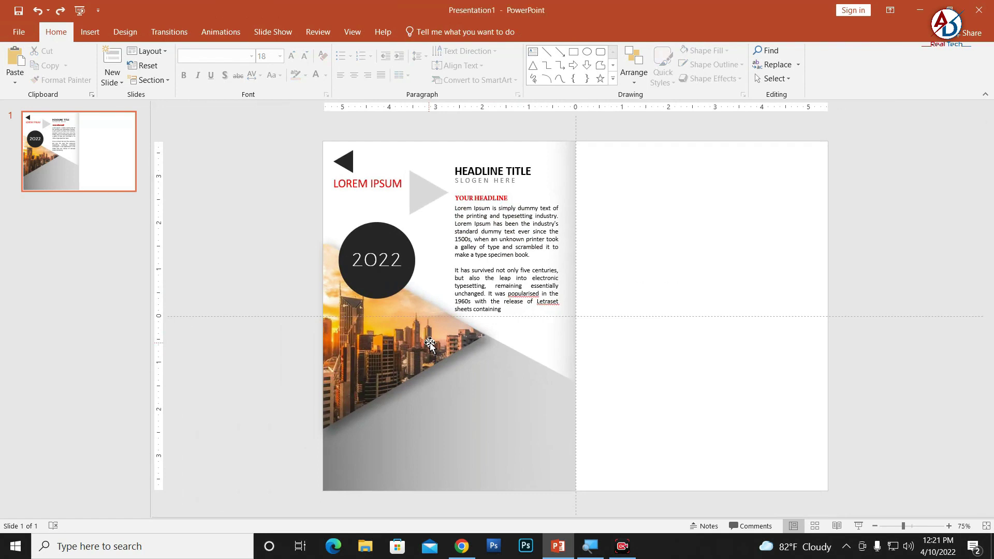
# Duplicate the small black triangle and move two copies onto the grey lower panel
pyautogui.click(352, 166)
pyautogui.hotkey('ctrl', 'd')
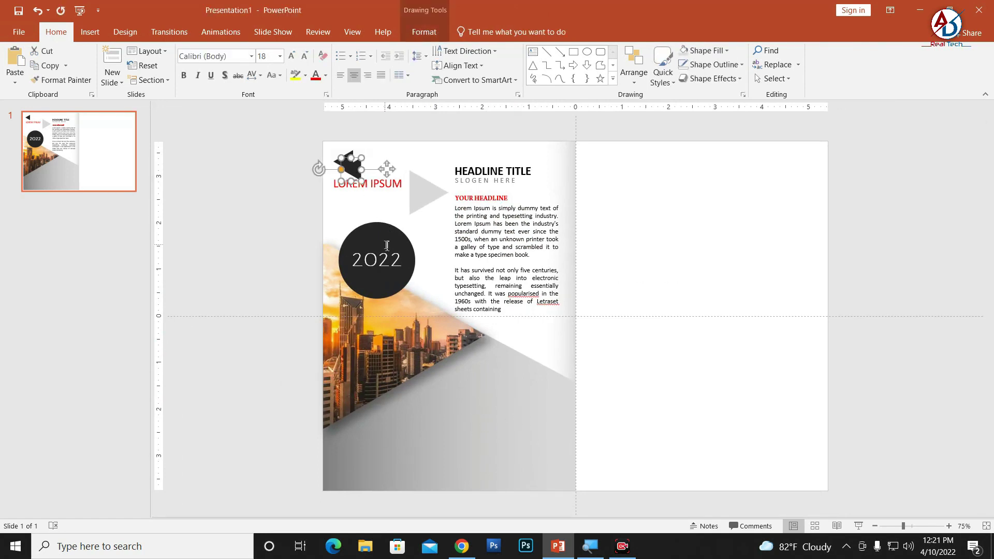
pyautogui.moveTo(356, 176)
pyautogui.mouseDown()
pyautogui.moveTo(402, 412)
pyautogui.moveTo(412, 398)
pyautogui.mouseUp()
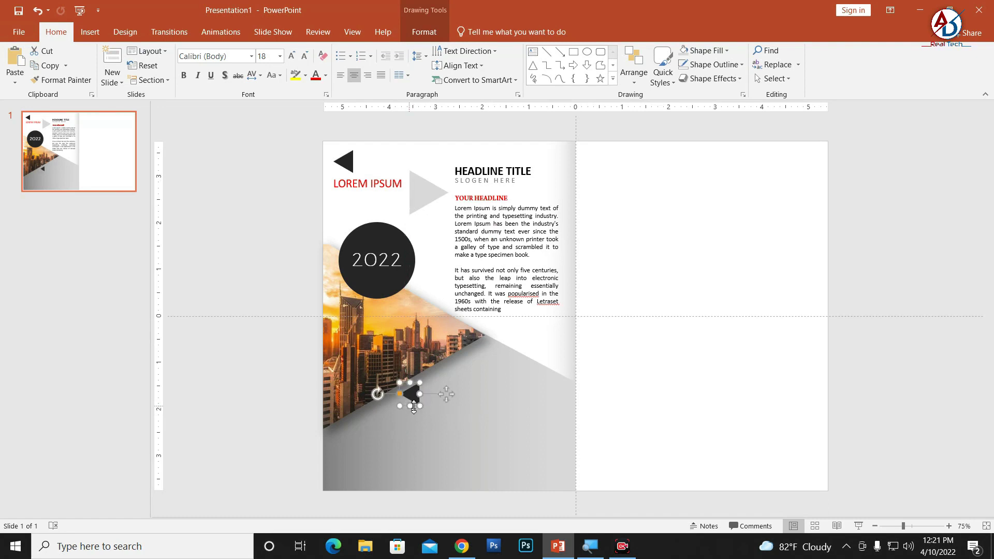
pyautogui.scroll(-3, 440, 421)
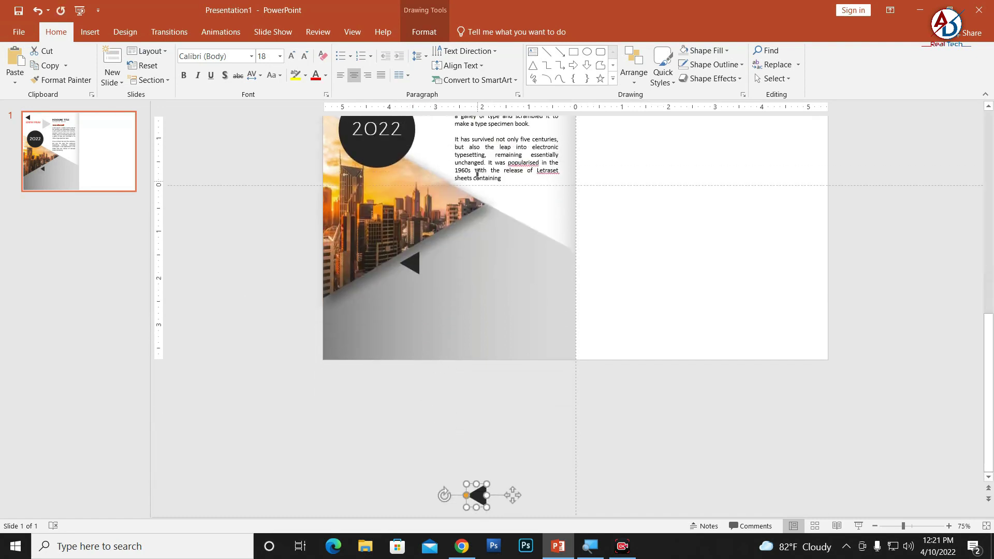
pyautogui.scroll(-1, 475, 511)
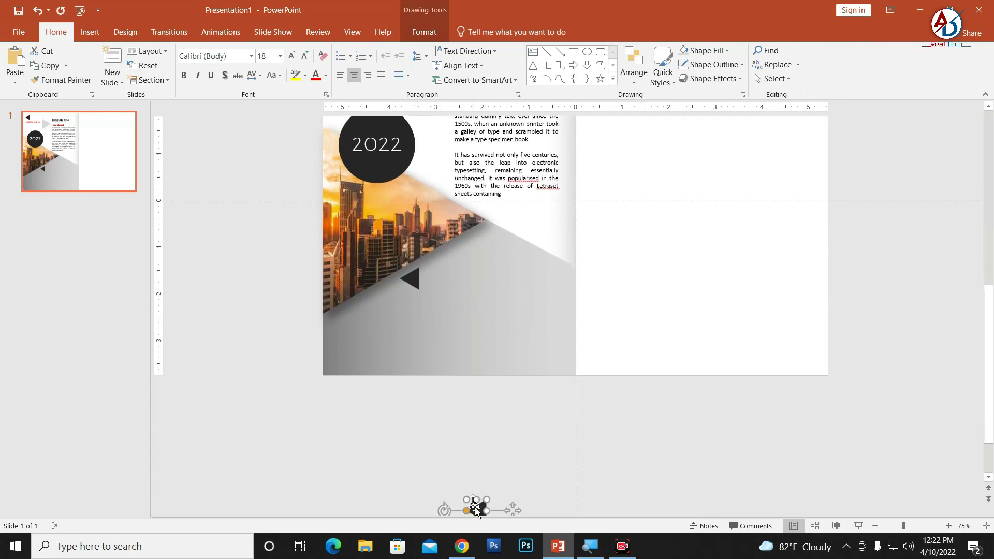
pyautogui.moveTo(479, 513); pyautogui.dragTo(453, 282)
pyautogui.scroll(5, 453, 282)
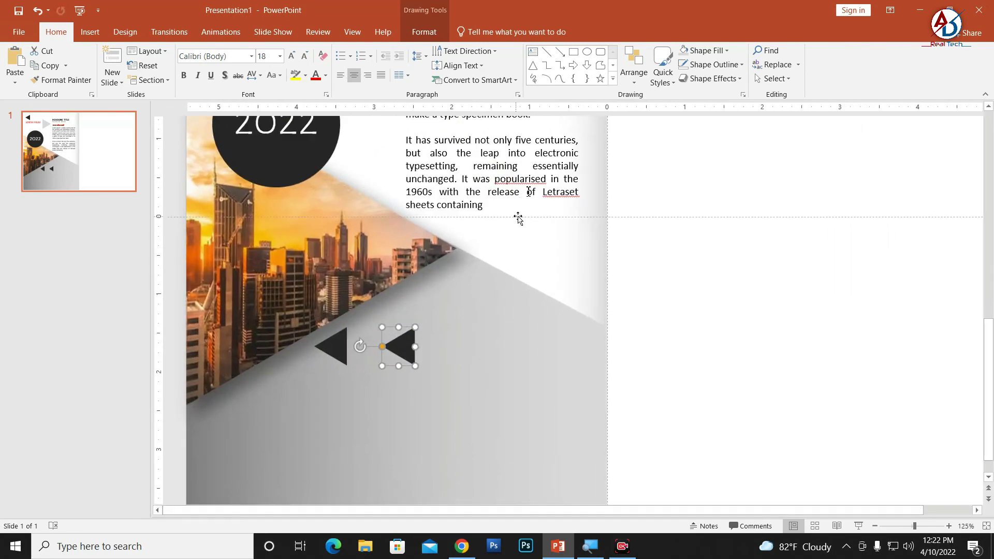
# Flip and enlarge one triangle to point right, and fill the small left-pointing one red
pyautogui.click(424, 32)
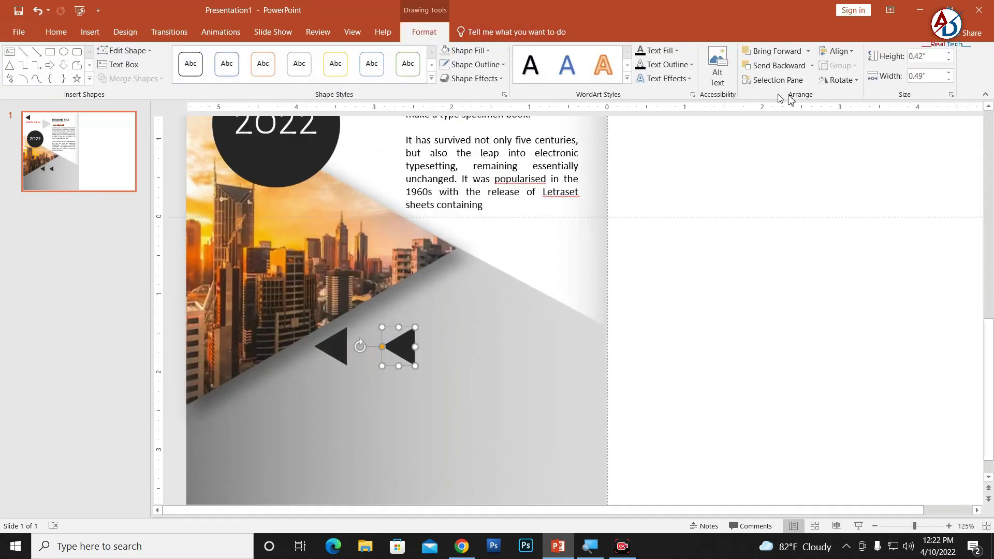
pyautogui.click(852, 81)
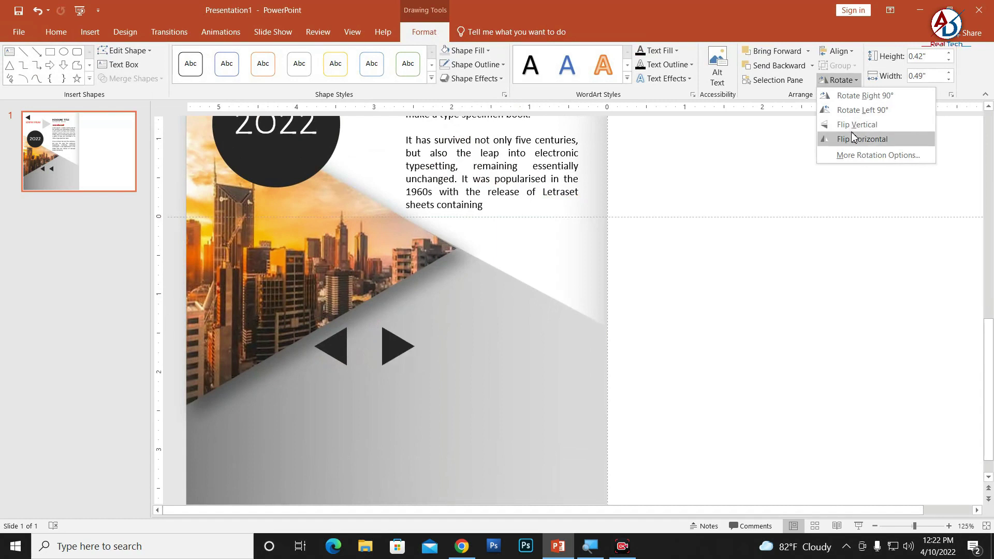
pyautogui.click(856, 137)
pyautogui.moveTo(415, 366); pyautogui.dragTo(456, 443)
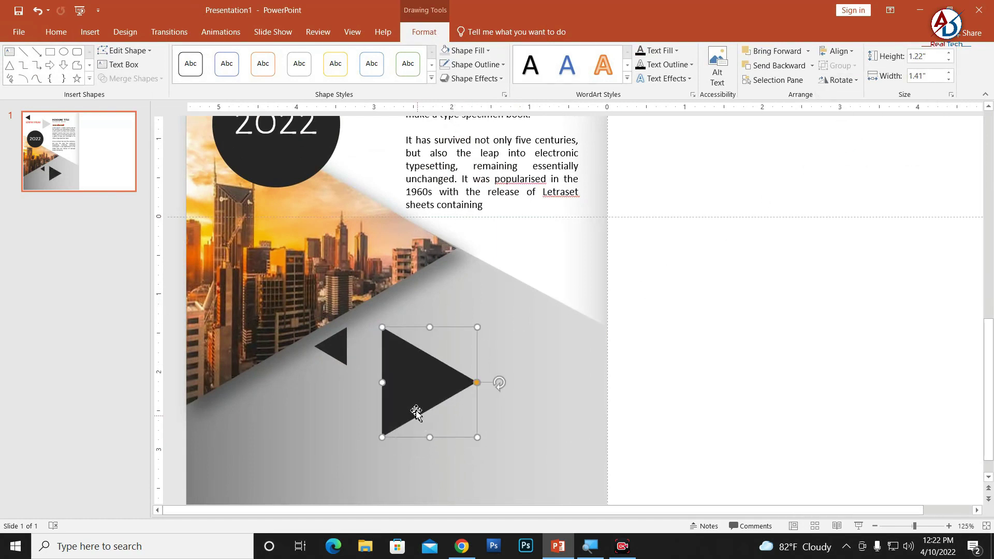
pyautogui.moveTo(418, 393); pyautogui.dragTo(387, 396)
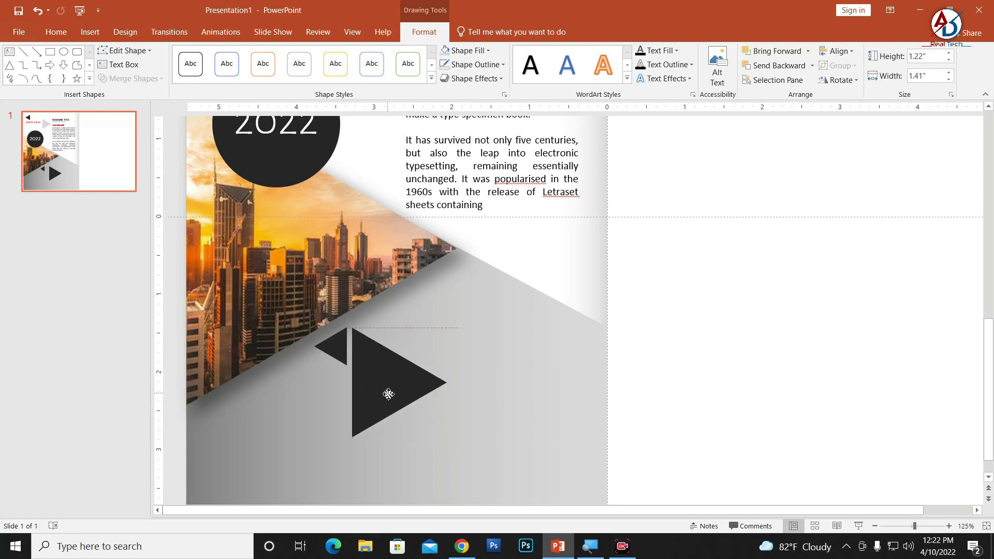
pyautogui.click(334, 355)
pyautogui.click(466, 51)
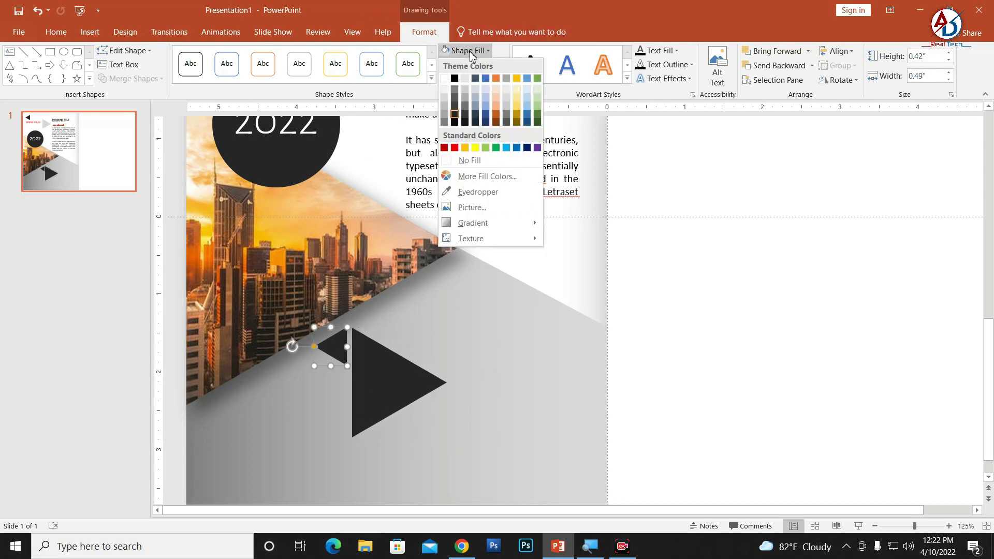
pyautogui.click(455, 149)
pyautogui.click(694, 311)
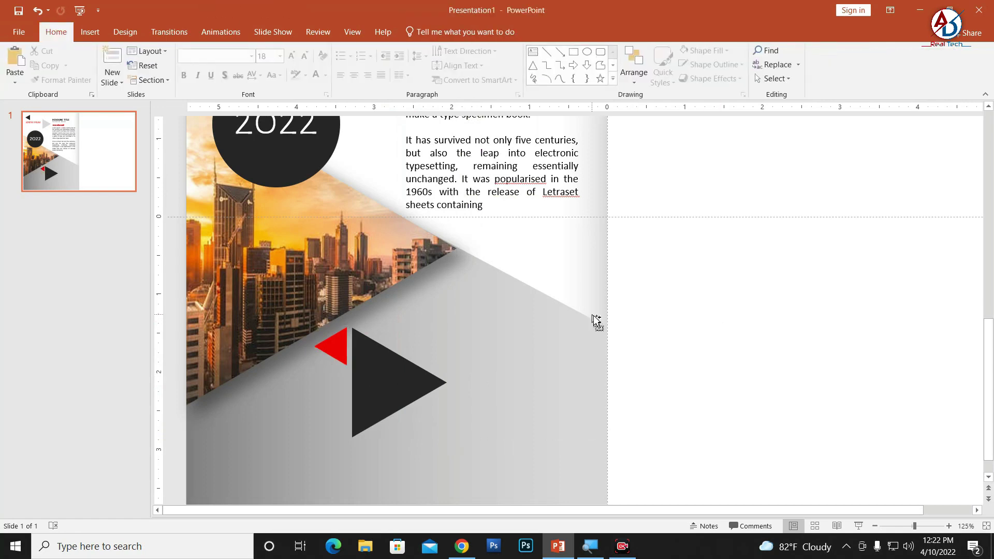
pyautogui.scroll(-5, 595, 322)
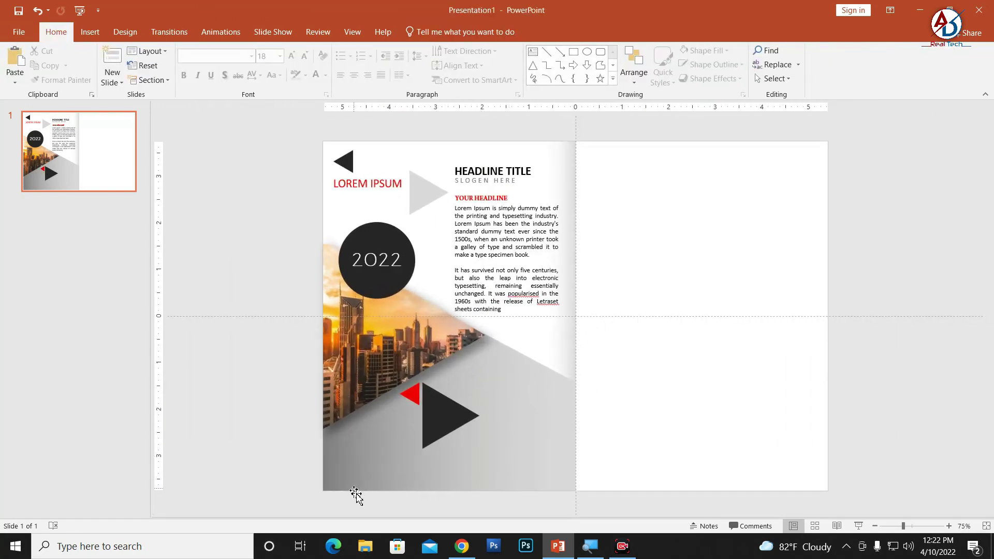
# Move the headline box beside the black triangle and retype it as CREATIVE in Calibri Light
pyautogui.click(498, 167)
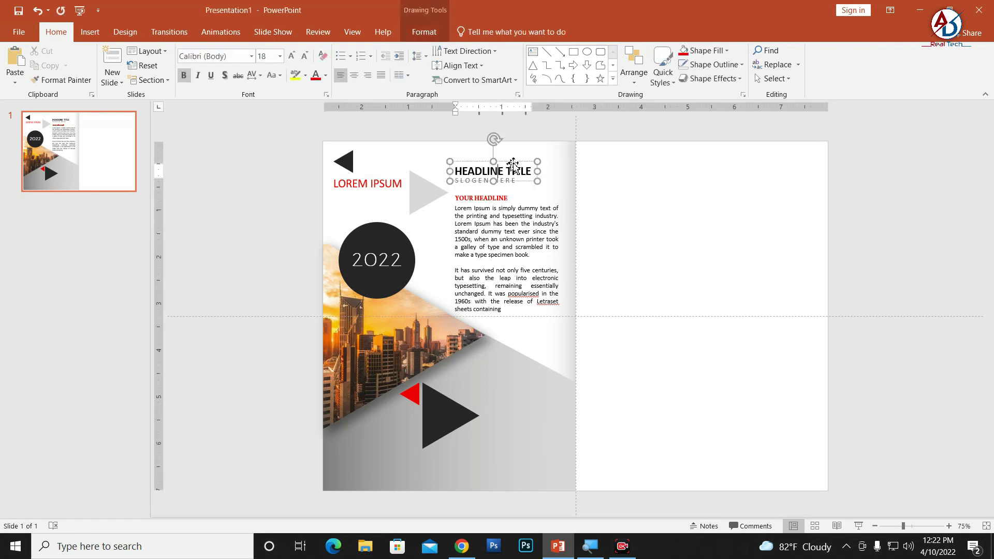
pyautogui.click(516, 164)
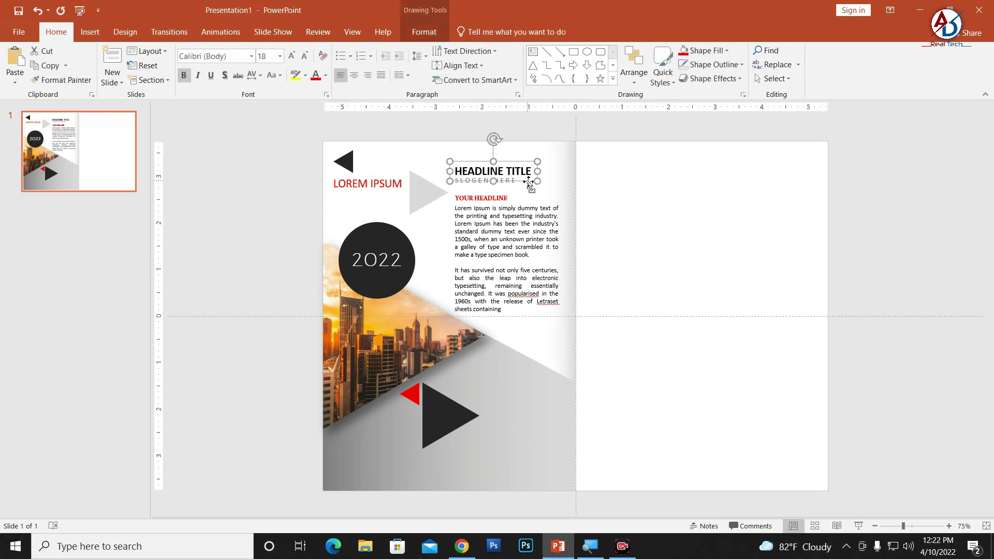
pyautogui.moveTo(529, 182); pyautogui.dragTo(561, 448)
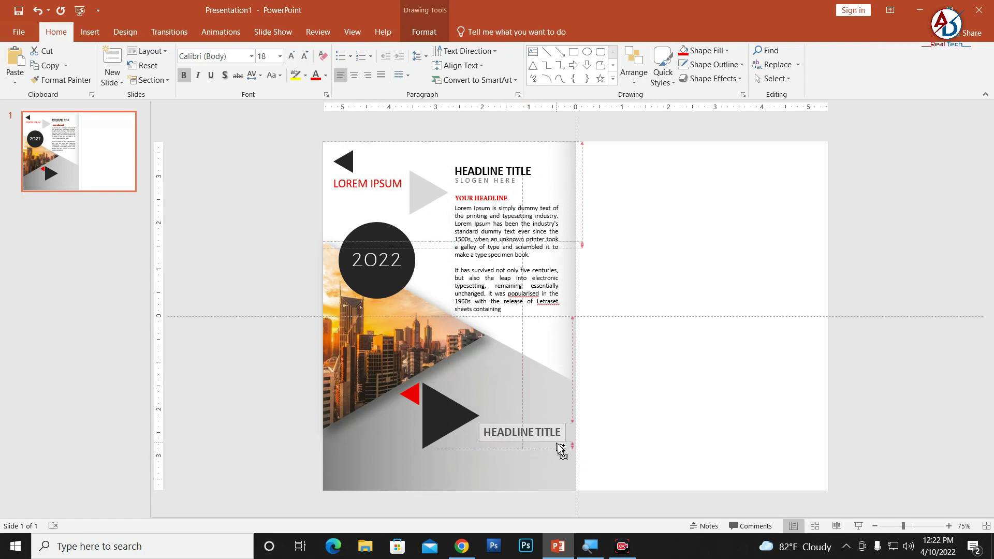
pyautogui.moveTo(560, 449); pyautogui.dragTo(557, 441)
pyautogui.tripleClick(549, 433)
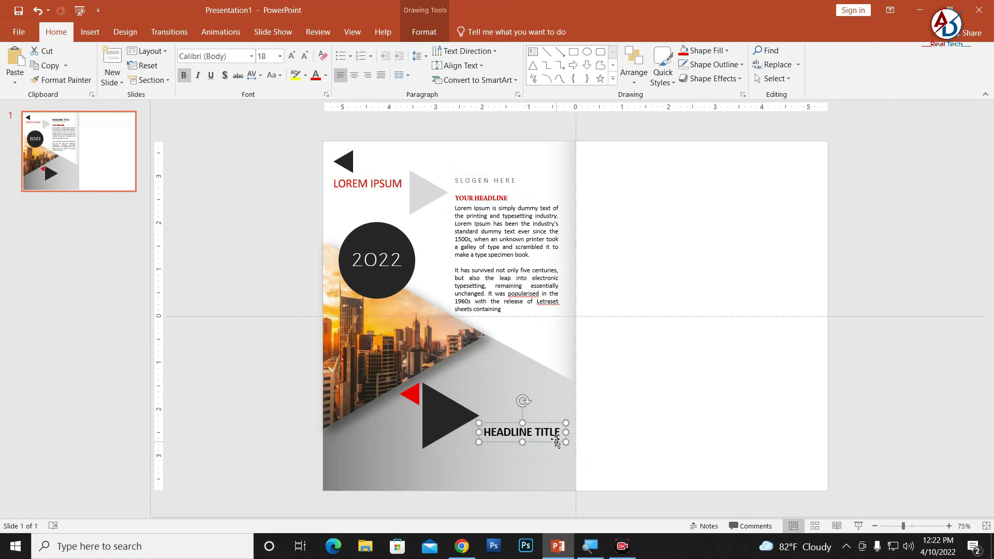
pyautogui.write('CREATIVE')
pyautogui.click(251, 56)
pyautogui.click(207, 86)
# Add a BROCHURE DESIGN line beneath CREATIVE
pyautogui.press('Return')
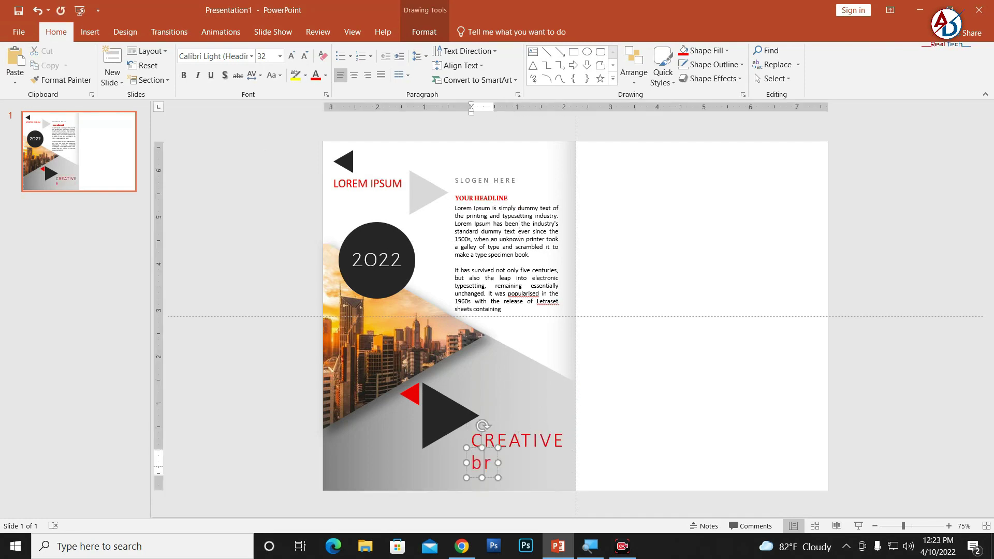
pyautogui.write('BROCHURE DESIGN')
pyautogui.hotkey('shift', 'Home')
# Copy the Lorem Ipsum line, reduce its font size, and place it under the heading
pyautogui.moveTo(455, 208); pyautogui.dragTo(559, 216)
pyautogui.hotkey('ctrl', 'c')
pyautogui.hotkey('ctrl', 'v')
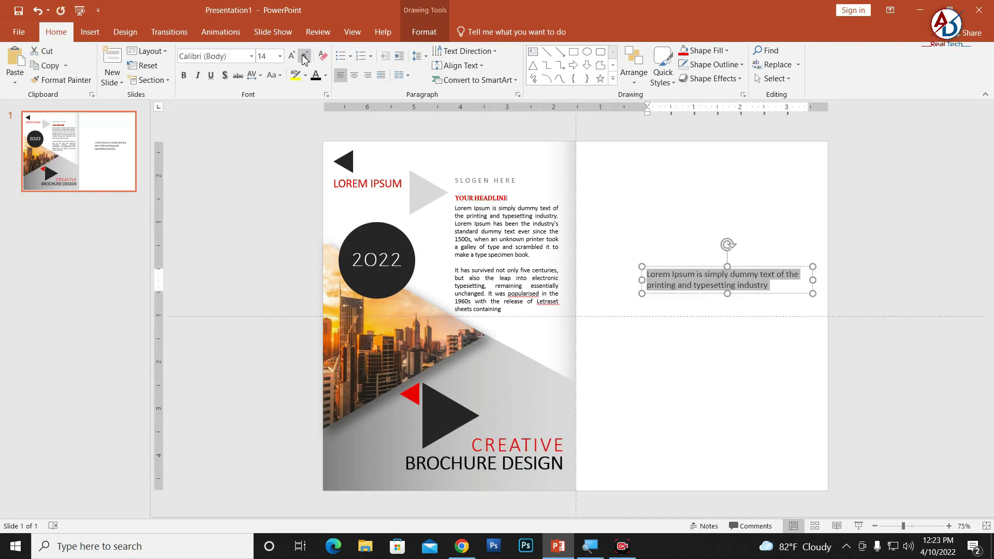
pyautogui.moveTo(710, 285); pyautogui.dragTo(423, 481)
pyautogui.click(538, 445)
pyautogui.click(657, 427)
pyautogui.scroll(-1, 646, 379)
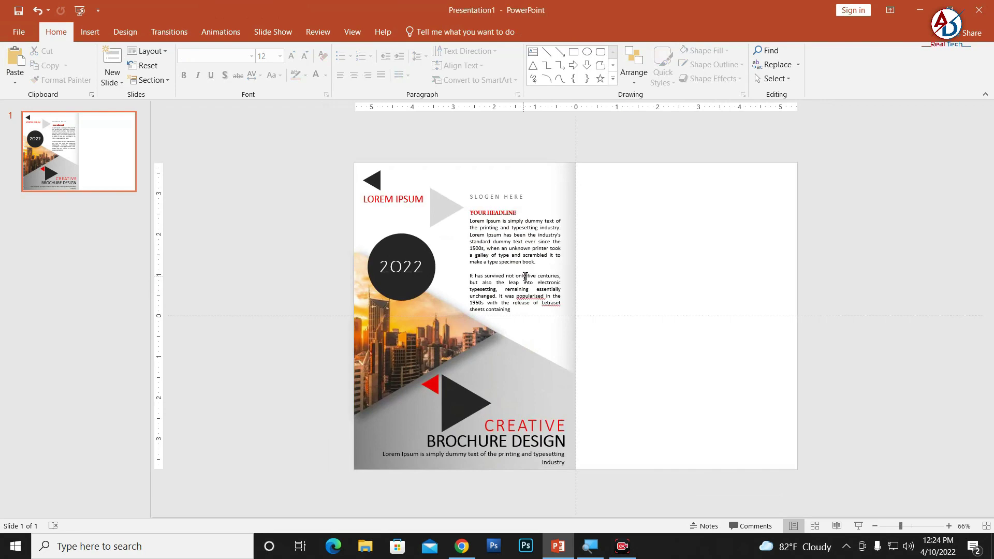
pyautogui.scroll(1, 675, 285)
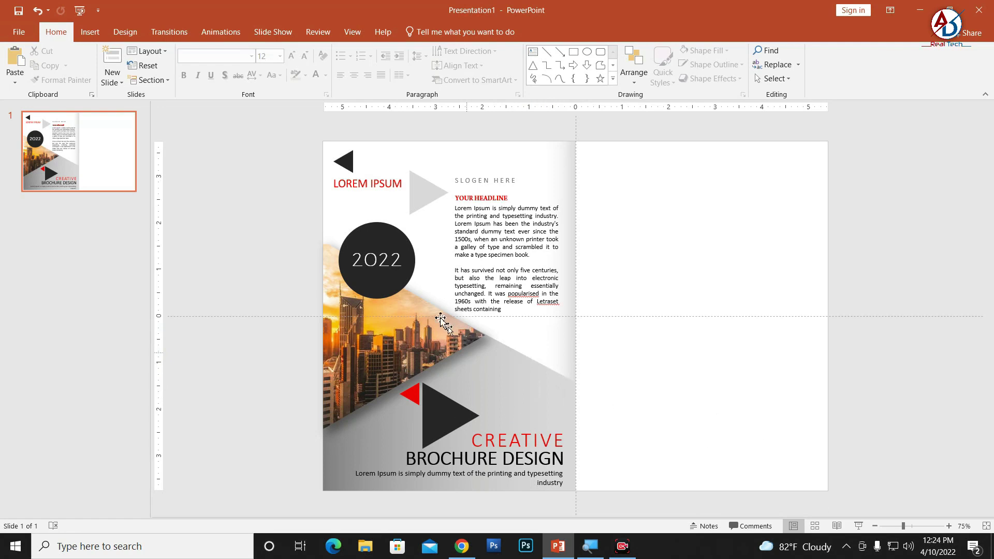
# Copy the black triangle to the right page, point it left, enlarge it, and fill it red at the edge
pyautogui.click(450, 424)
pyautogui.moveTo(450, 425)
pyautogui.keyDown('ctrl'); pyautogui.mouseDown()
pyautogui.moveTo(829, 353)
pyautogui.moveTo(769, 328)
pyautogui.moveTo(768, 290)
pyautogui.mouseUp(); pyautogui.keyUp('ctrl')
pyautogui.moveTo(838, 288); pyautogui.dragTo(699, 277)
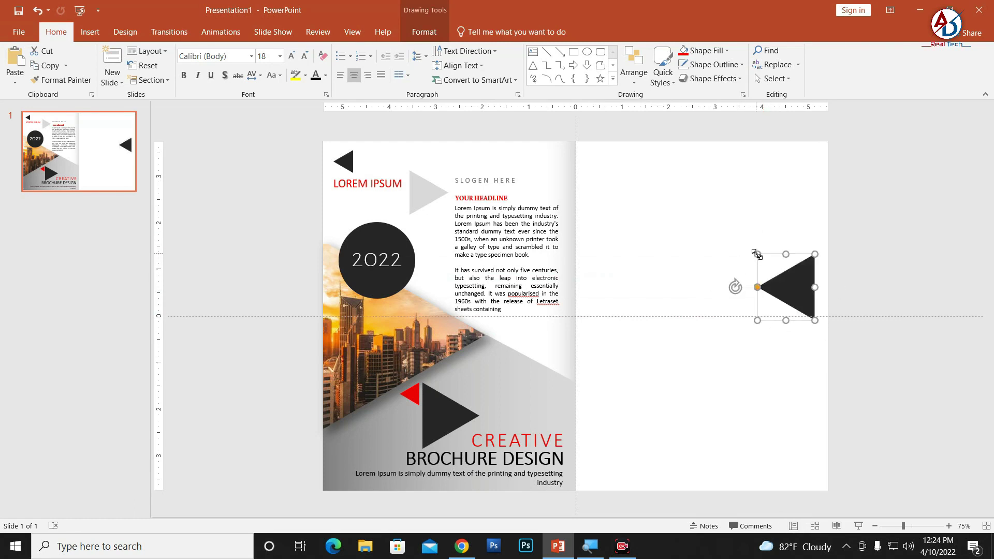
pyautogui.moveTo(757, 253); pyautogui.dragTo(683, 201)
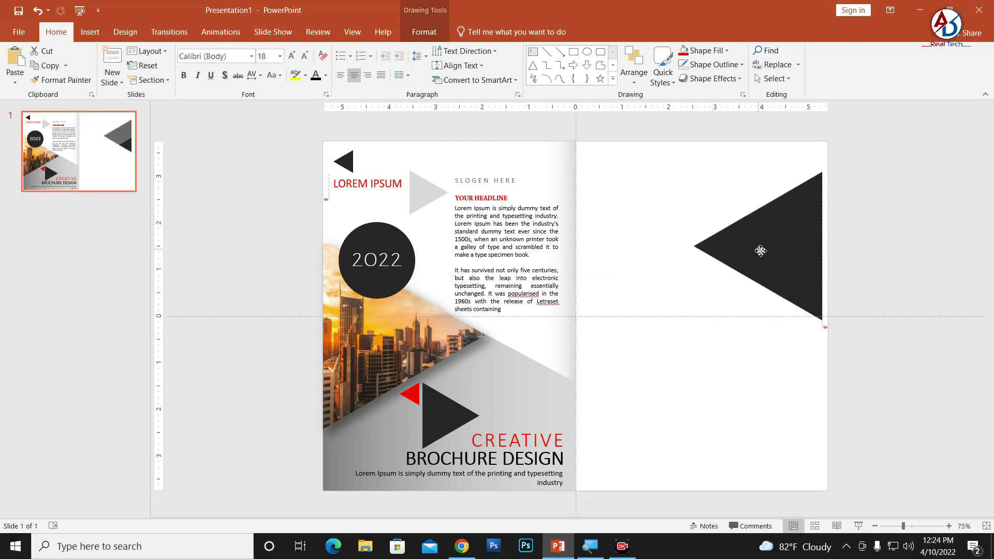
pyautogui.moveTo(760, 251); pyautogui.dragTo(755, 283)
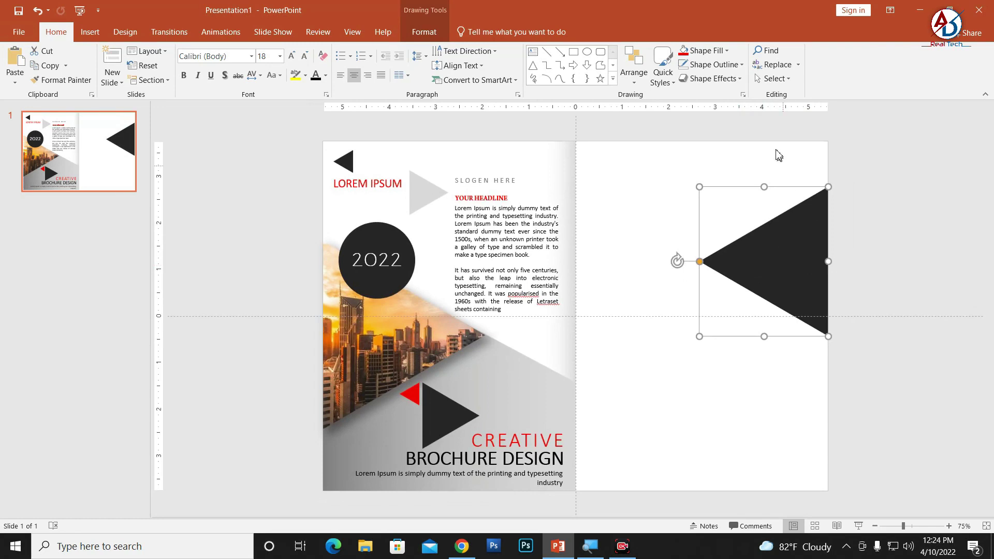
pyautogui.click(684, 50)
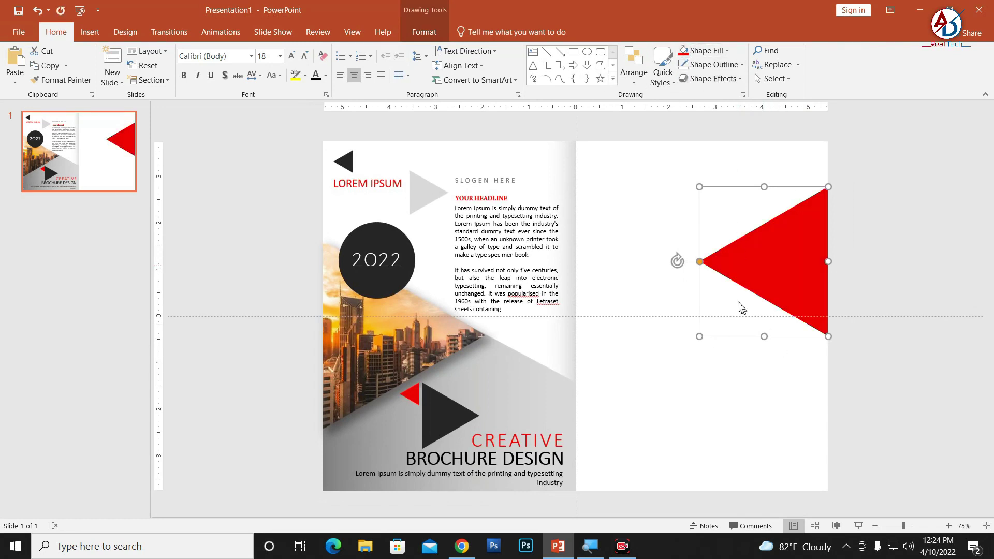
# Duplicate it as a smaller black right-pointing triangle over the red triangle's upper part
pyautogui.hotkey('ctrl', 'd')
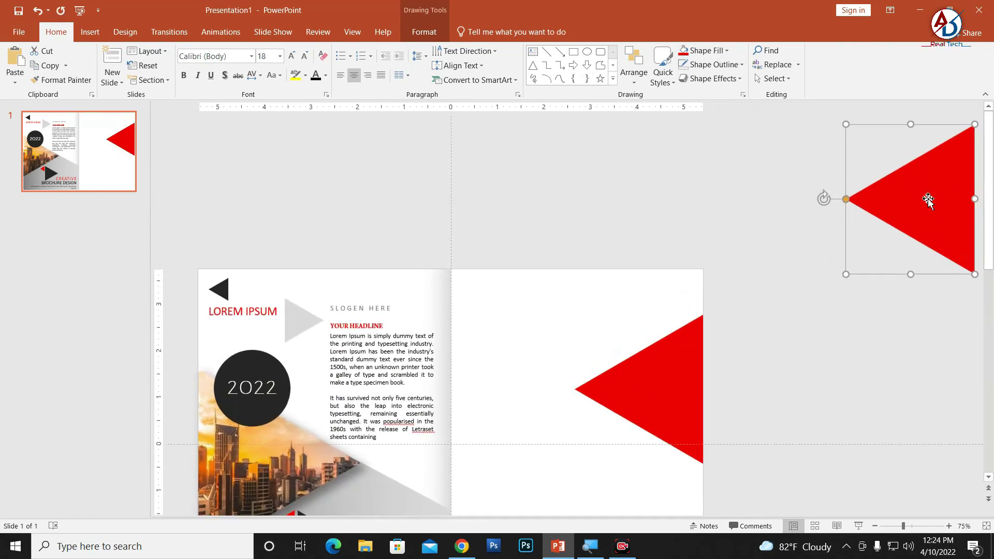
pyautogui.moveTo(929, 201); pyautogui.dragTo(577, 362)
pyautogui.click(726, 50)
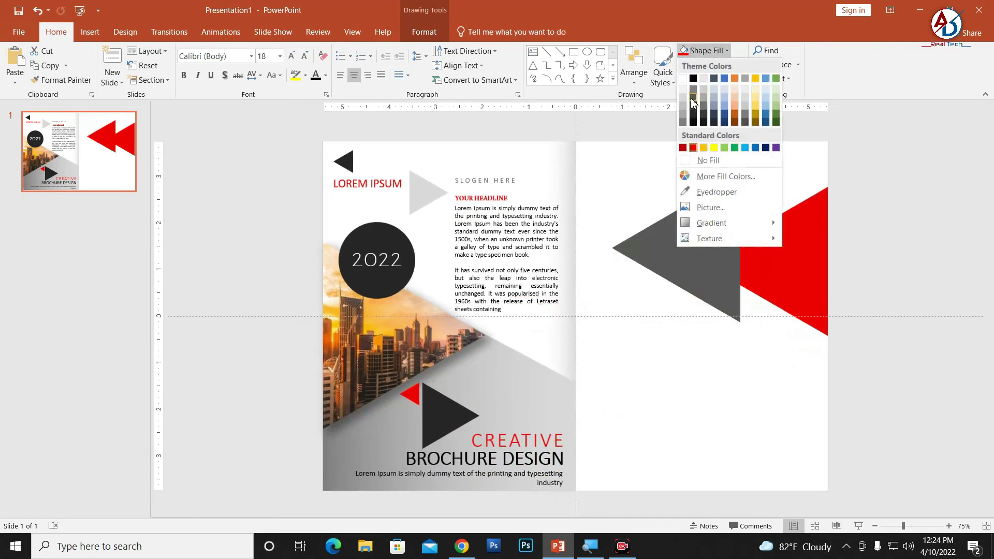
pyautogui.click(694, 78)
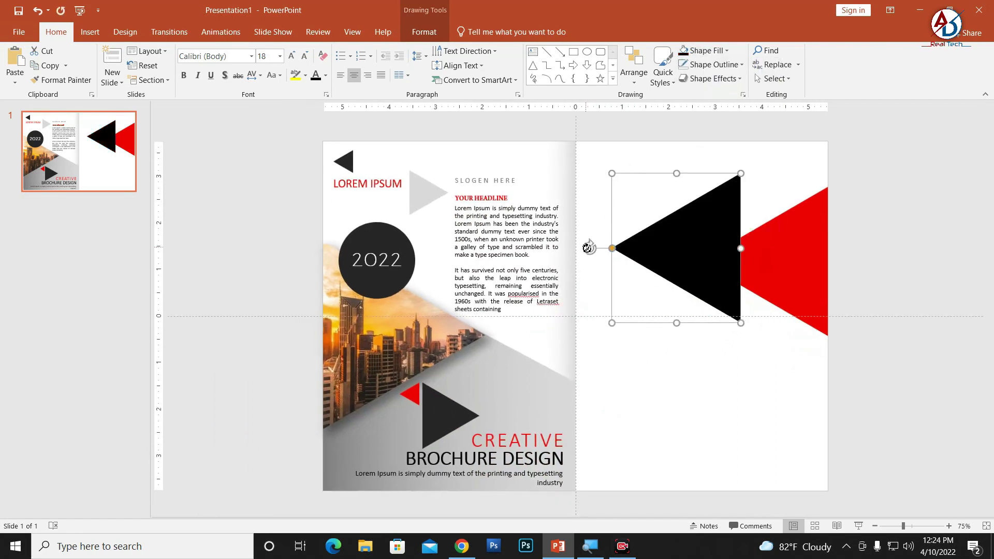
pyautogui.moveTo(587, 248); pyautogui.dragTo(565, 276)
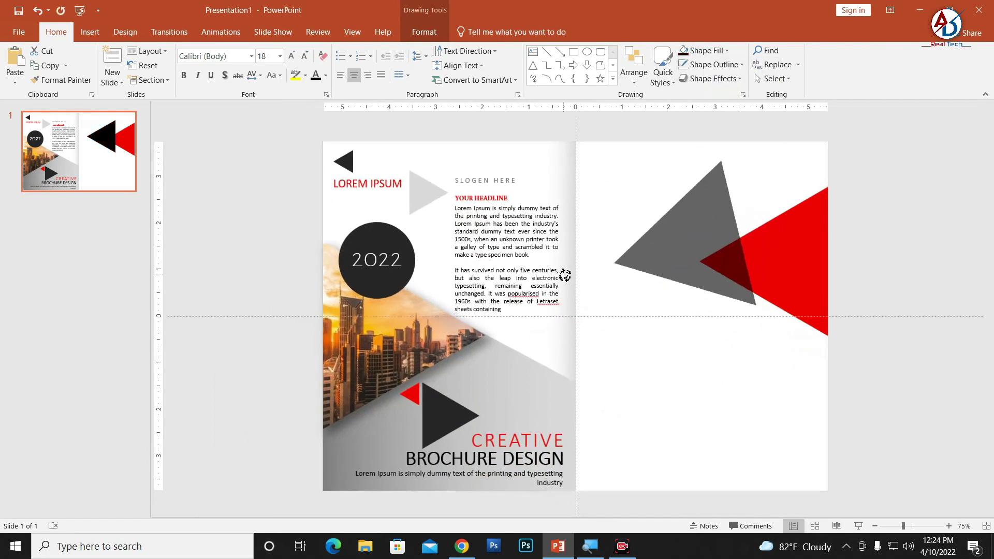
pyautogui.moveTo(565, 276); pyautogui.dragTo(823, 259)
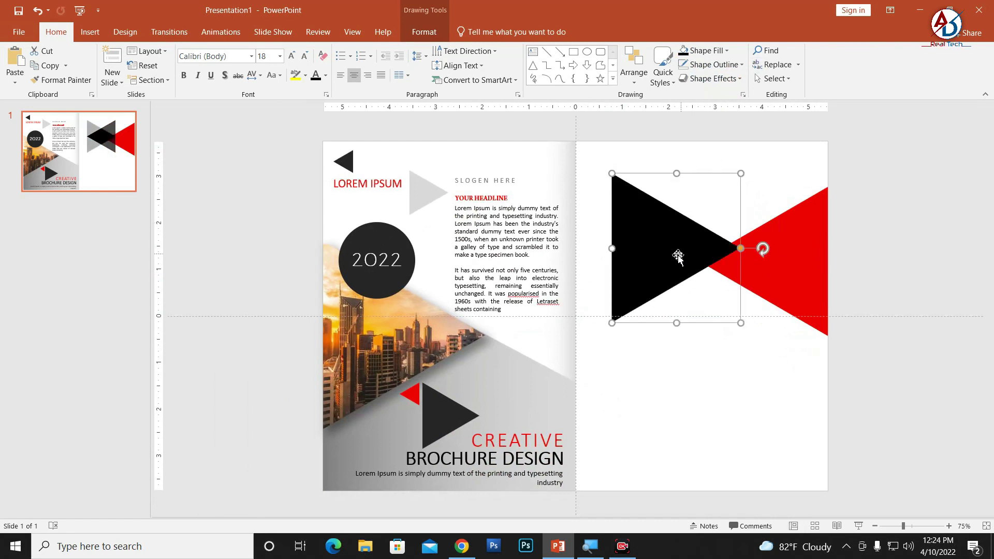
pyautogui.moveTo(678, 256); pyautogui.dragTo(712, 275)
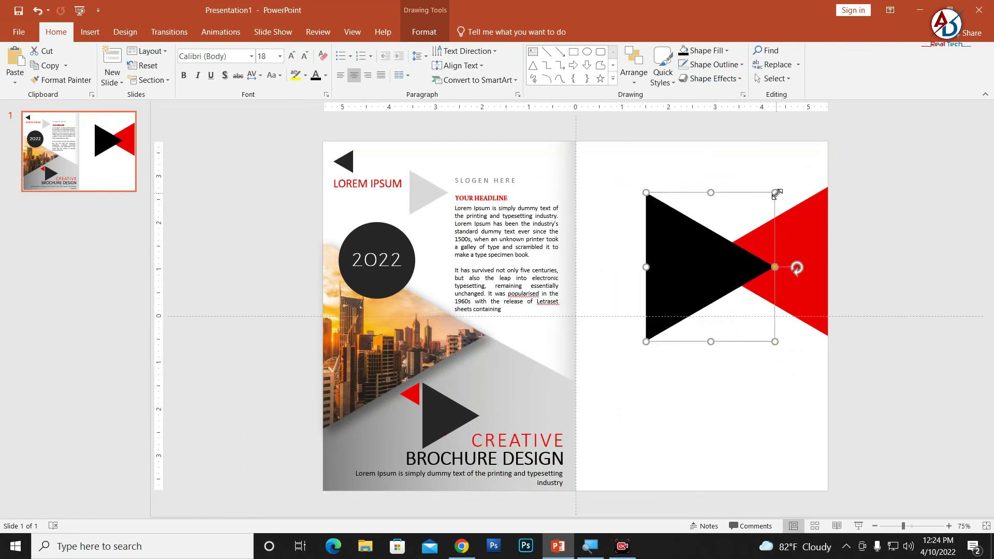
pyautogui.moveTo(777, 194)
pyautogui.mouseDown()
pyautogui.moveTo(708, 238)
pyautogui.moveTo(735, 240)
pyautogui.mouseUp()
pyautogui.moveTo(690, 286)
pyautogui.mouseDown()
pyautogui.moveTo(788, 222)
pyautogui.moveTo(764, 220)
pyautogui.moveTo(765, 202)
pyautogui.moveTo(771, 211)
pyautogui.mouseUp()
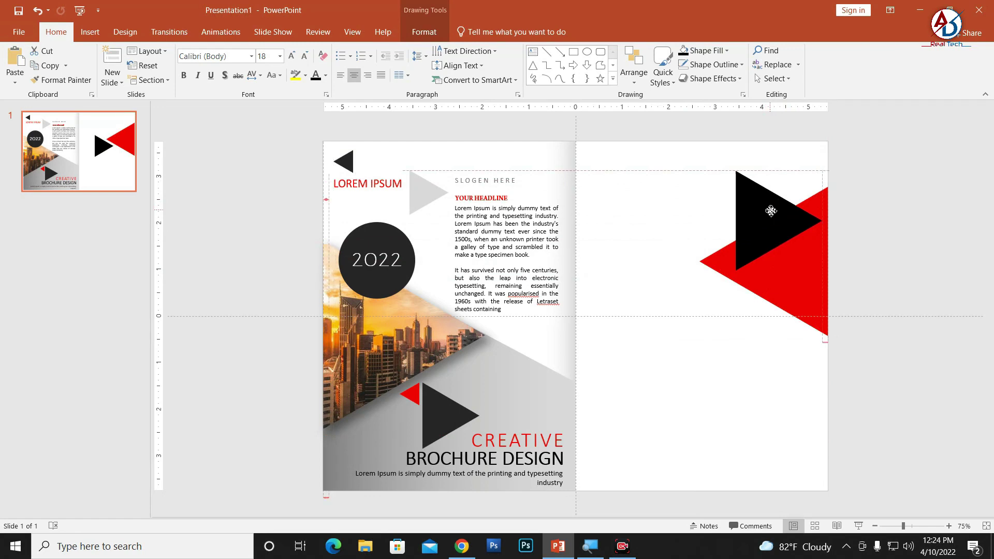
pyautogui.click(715, 368)
# Copy the black triangle as a smaller red triangle beside it on the left
pyautogui.keyDown('ctrl'); pyautogui.scroll(-1, 713, 366); pyautogui.keyUp('ctrl')
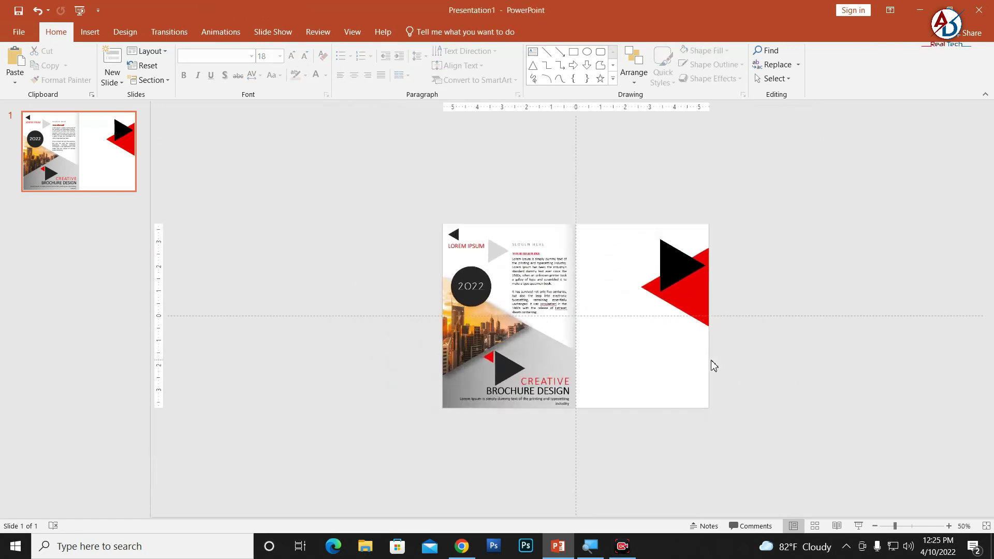
pyautogui.click(754, 265)
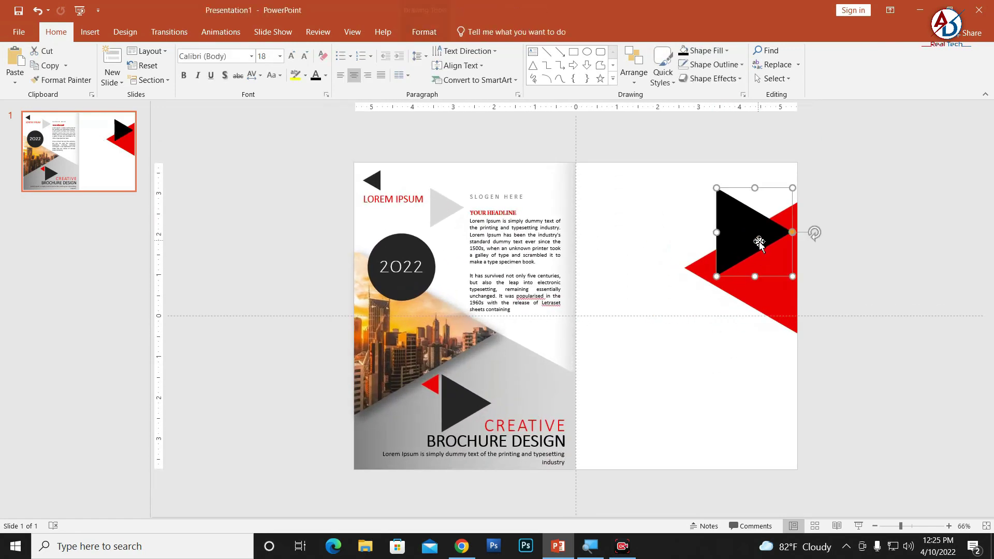
pyautogui.keyDown('ctrl'); pyautogui.moveTo(756, 243); pyautogui.dragTo(644, 270); pyautogui.keyUp('ctrl')
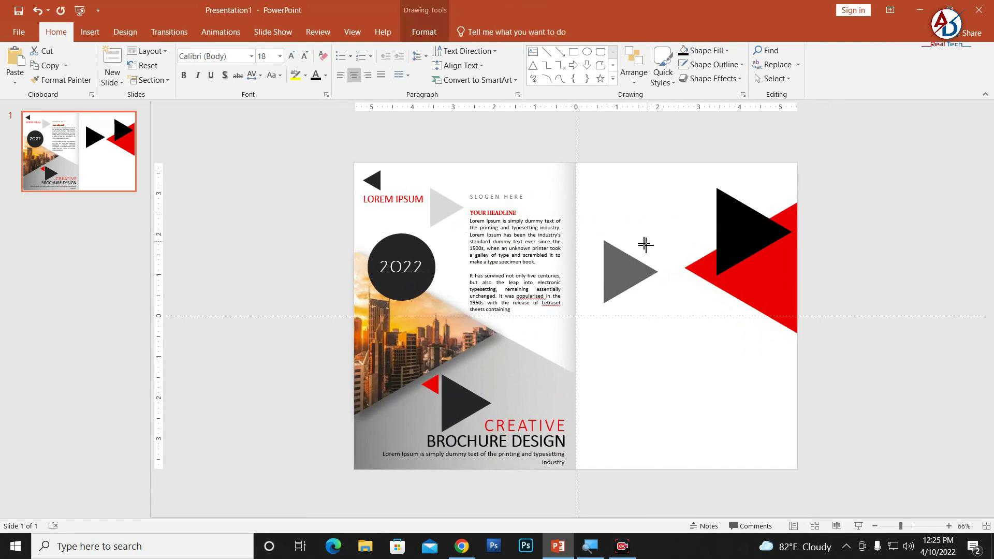
pyautogui.moveTo(683, 215)
pyautogui.mouseDown()
pyautogui.moveTo(647, 256)
pyautogui.moveTo(583, 280)
pyautogui.mouseUp()
pyautogui.click(712, 54)
pyautogui.click(694, 146)
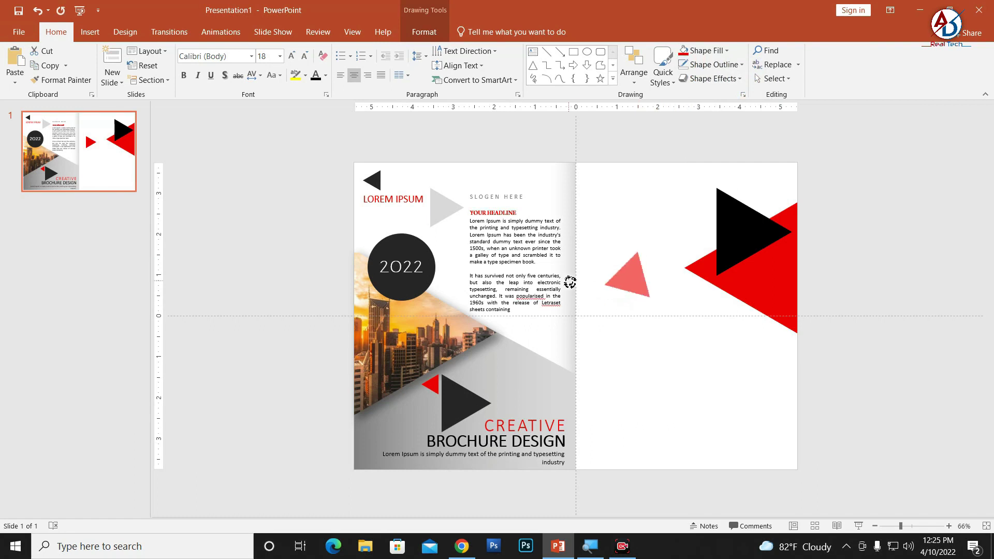
pyautogui.moveTo(642, 288); pyautogui.dragTo(712, 232)
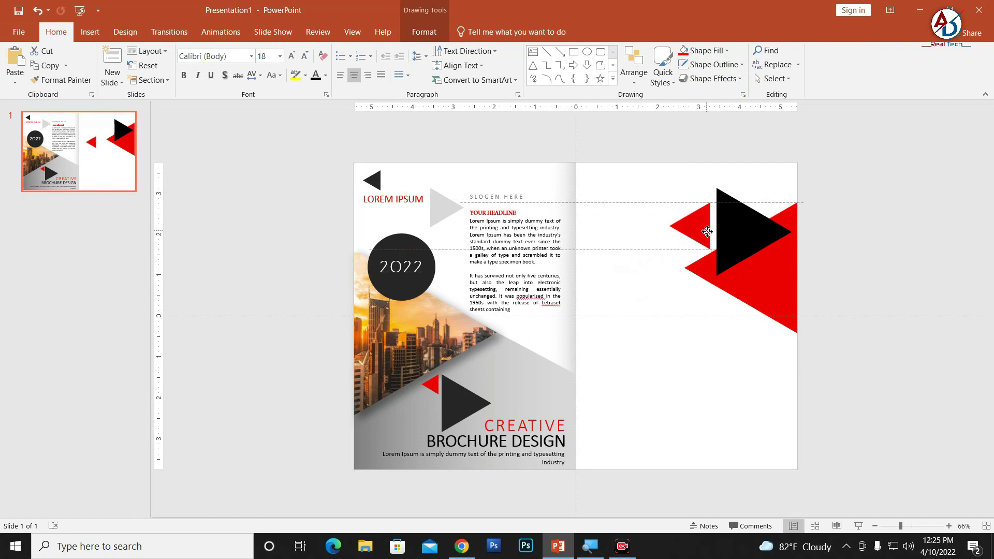
pyautogui.click(845, 290)
pyautogui.keyDown('ctrl'); pyautogui.scroll(-2, 739, 325); pyautogui.keyUp('ctrl')
pyautogui.keyDown('ctrl'); pyautogui.scroll(2, 739, 325); pyautogui.keyUp('ctrl')
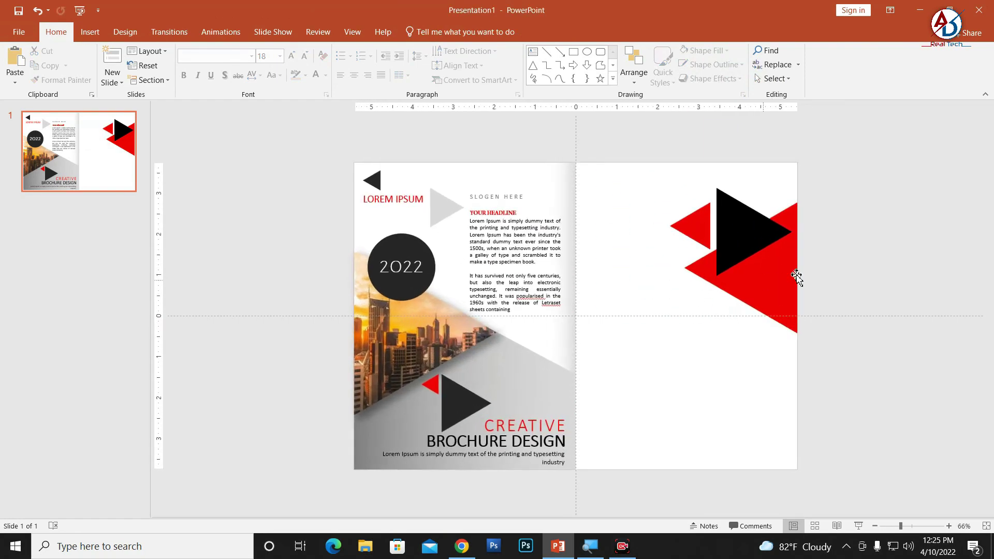
# Place a light grey triangle copy at the black triangle's upper right with 35% transparency
pyautogui.click(707, 234)
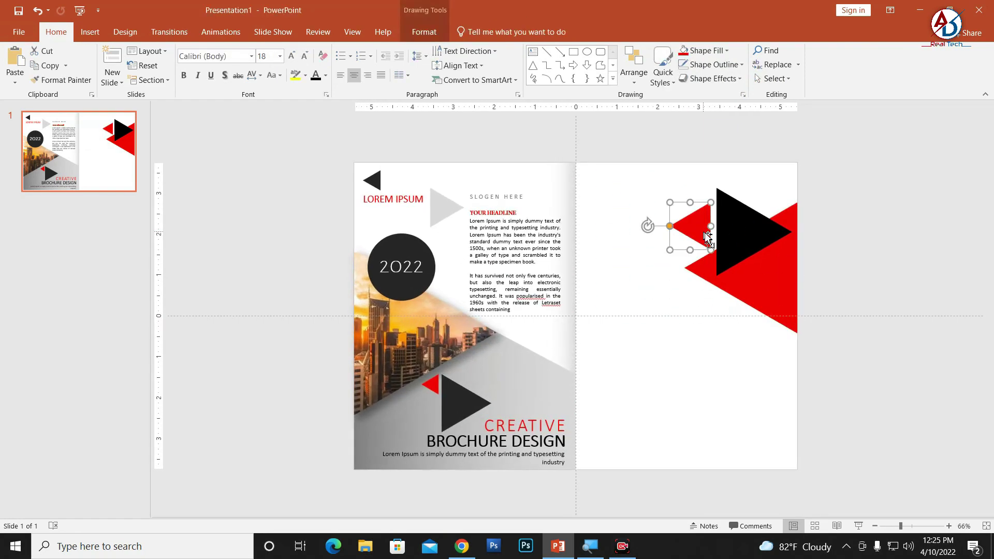
pyautogui.moveTo(704, 239); pyautogui.dragTo(774, 199)
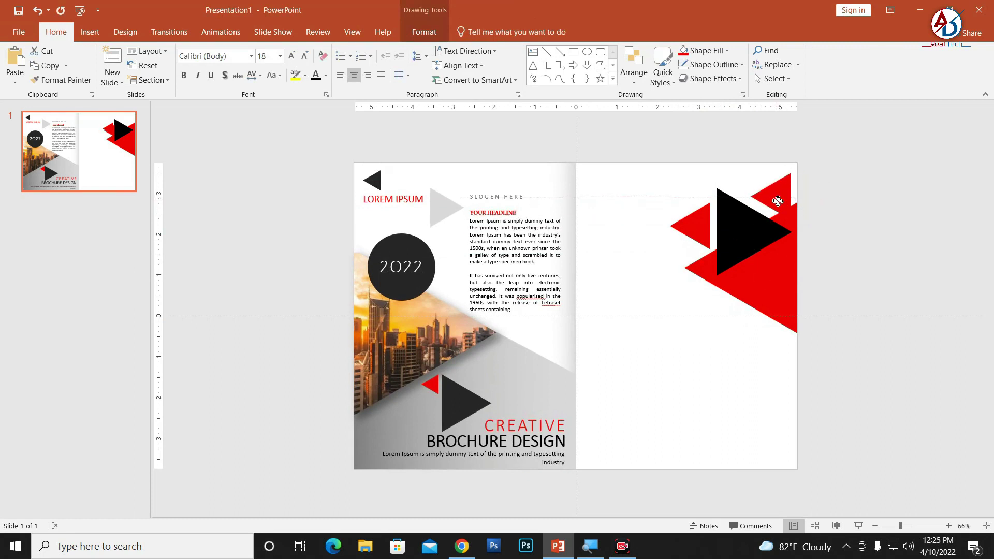
pyautogui.moveTo(773, 198); pyautogui.dragTo(778, 207)
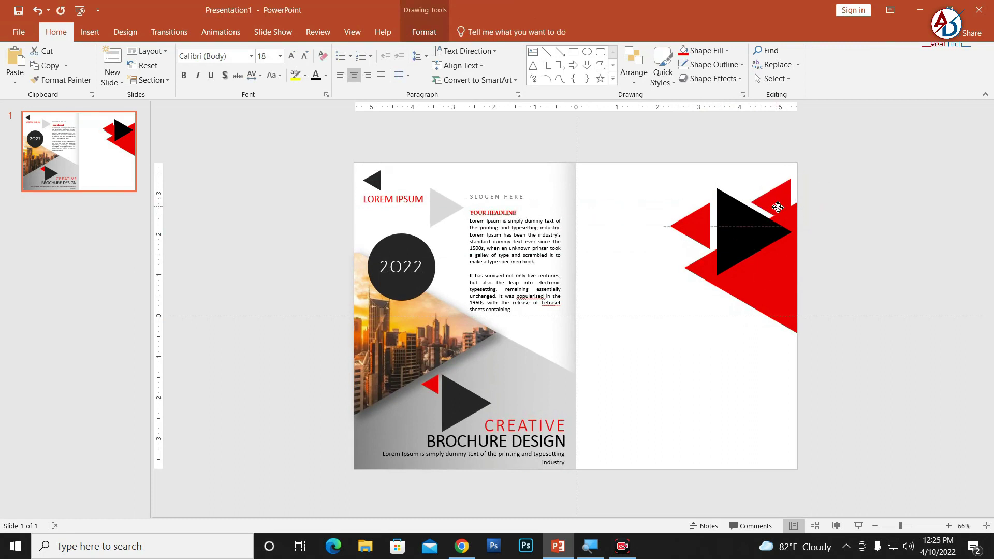
pyautogui.click(715, 50)
pyautogui.click(684, 105)
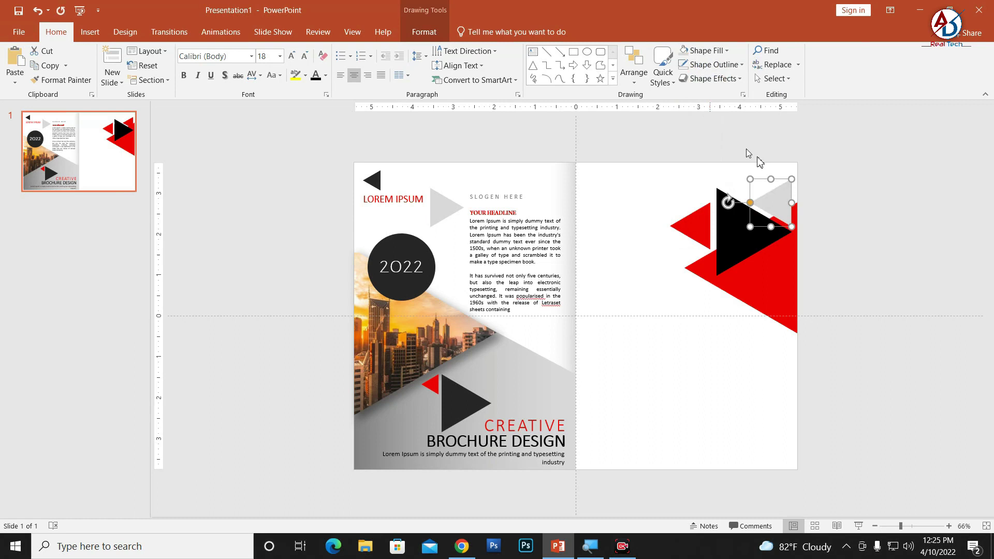
pyautogui.rightClick(794, 213)
pyautogui.click(849, 475)
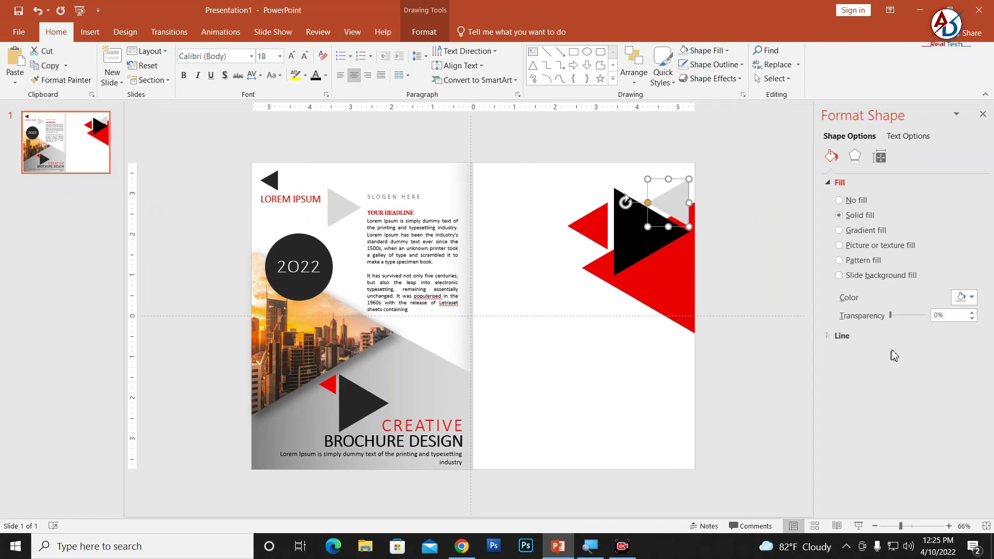
pyautogui.moveTo(888, 316); pyautogui.dragTo(900, 315)
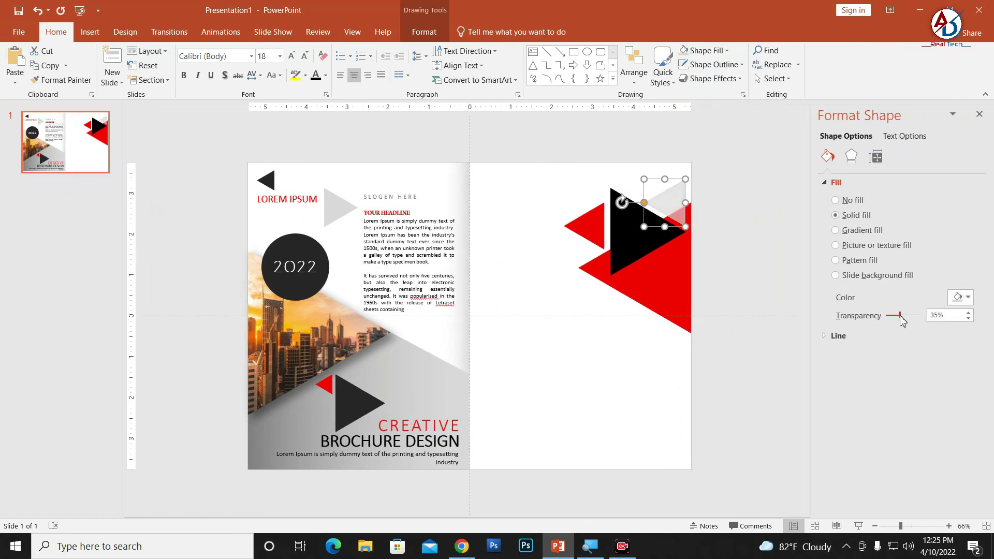
pyautogui.click(701, 212)
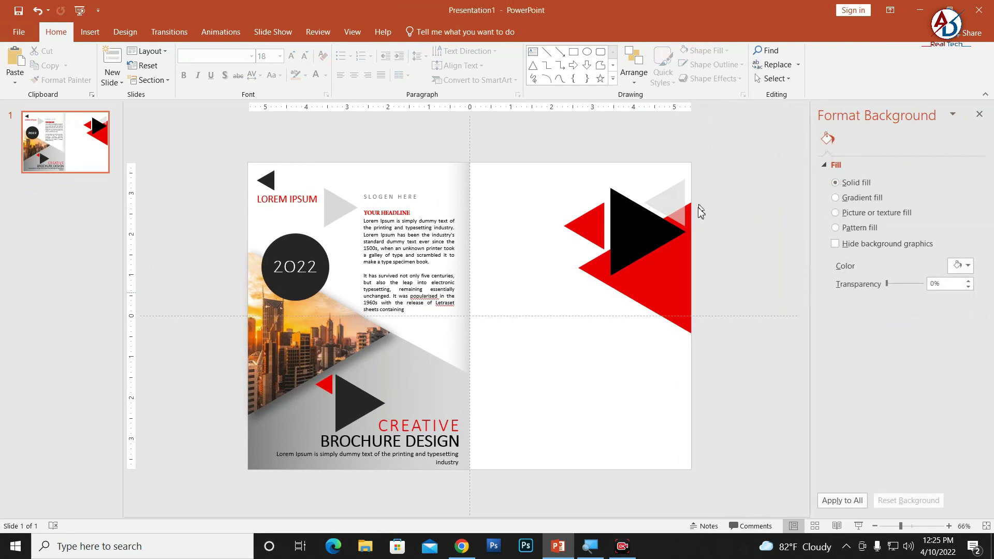
pyautogui.click(979, 114)
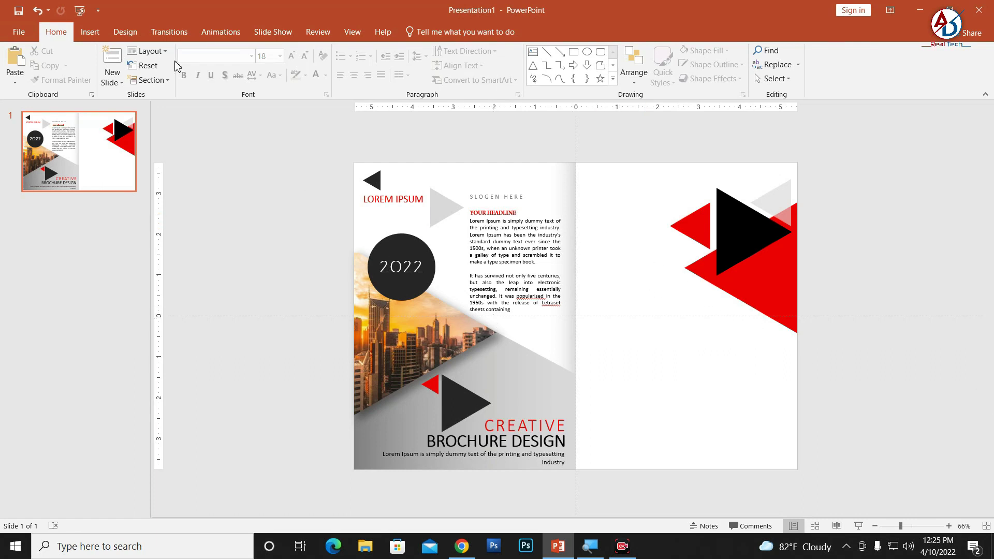
# Insert the pexels-photo-842567 office photo onto the slide
pyautogui.click(91, 32)
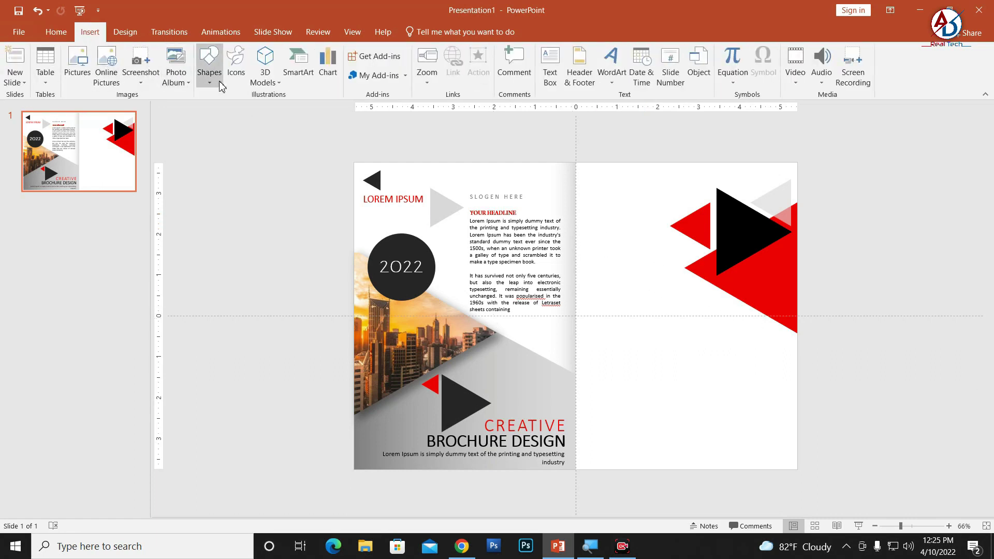
pyautogui.click(77, 58)
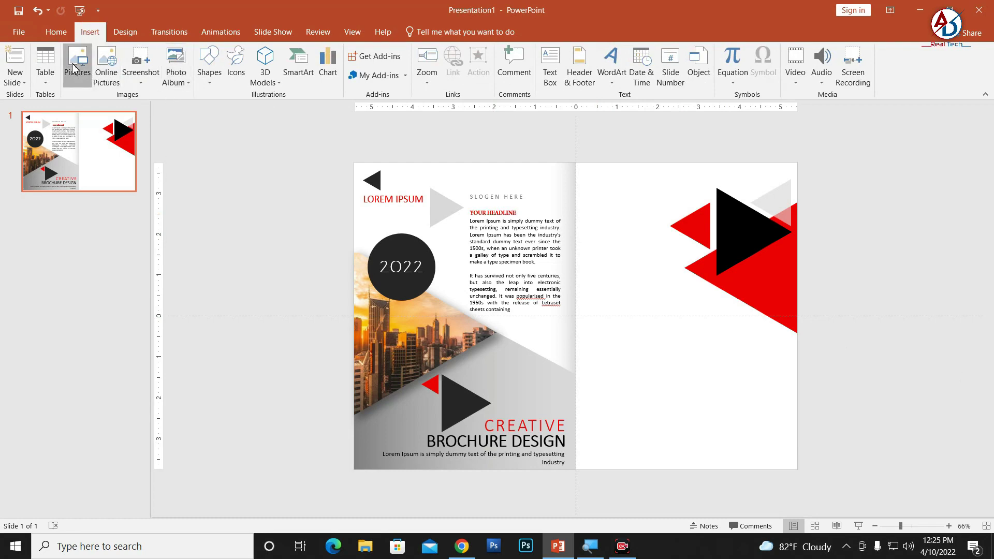
pyautogui.scroll(-3, 563, 346)
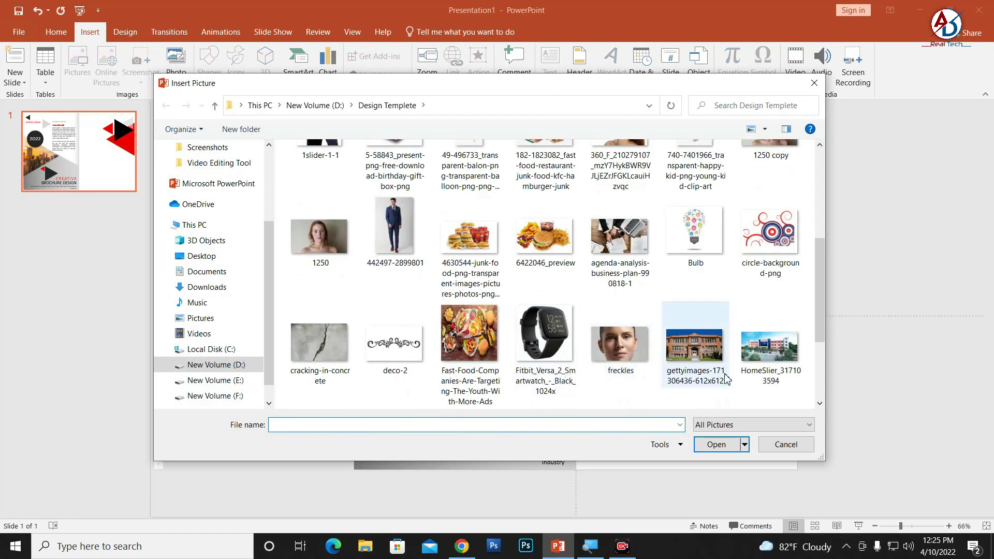
pyautogui.scroll(-2, 539, 339)
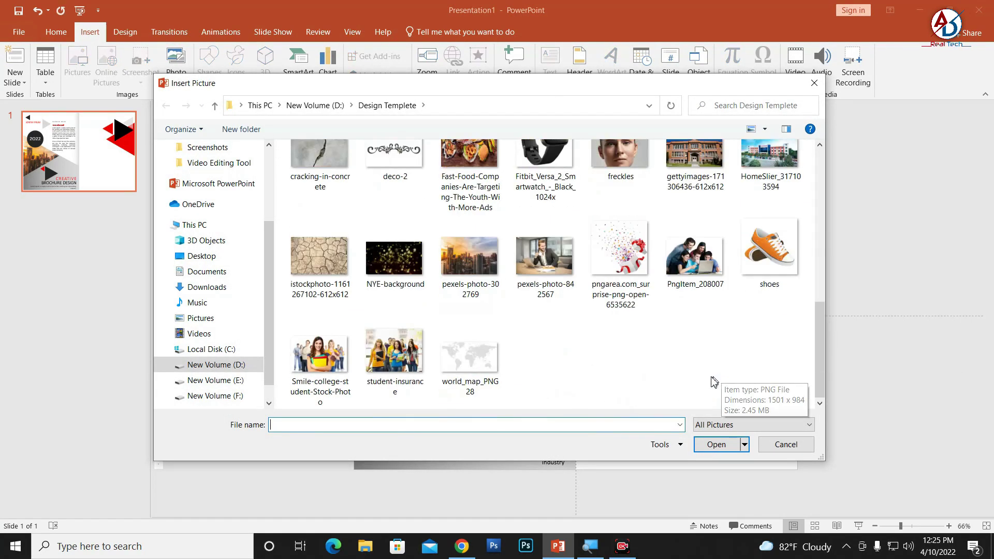
pyautogui.click(550, 259)
pyautogui.click(718, 444)
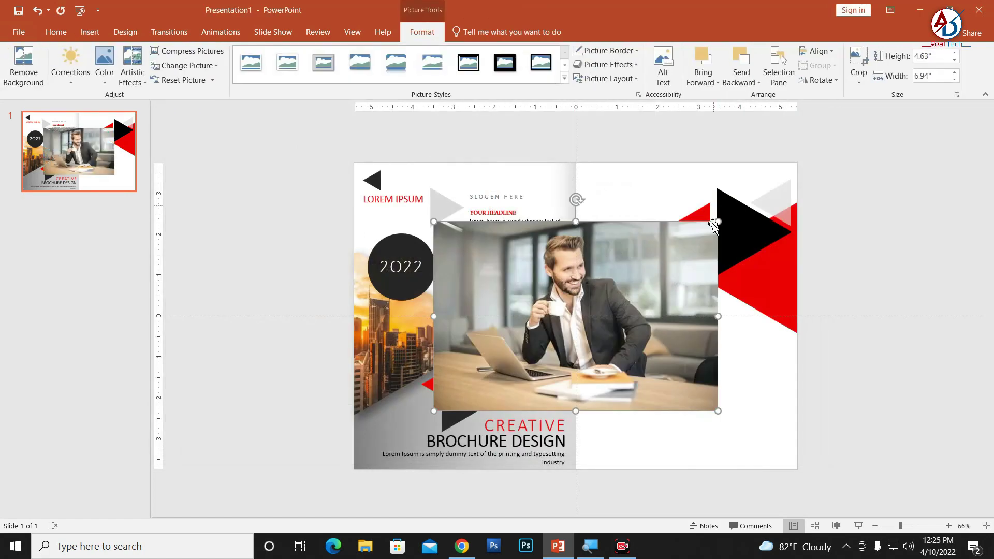
# Shrink the photo to about 2.11 × 1.4 in and place it near the right page's top
pyautogui.moveTo(716, 223); pyautogui.dragTo(520, 354)
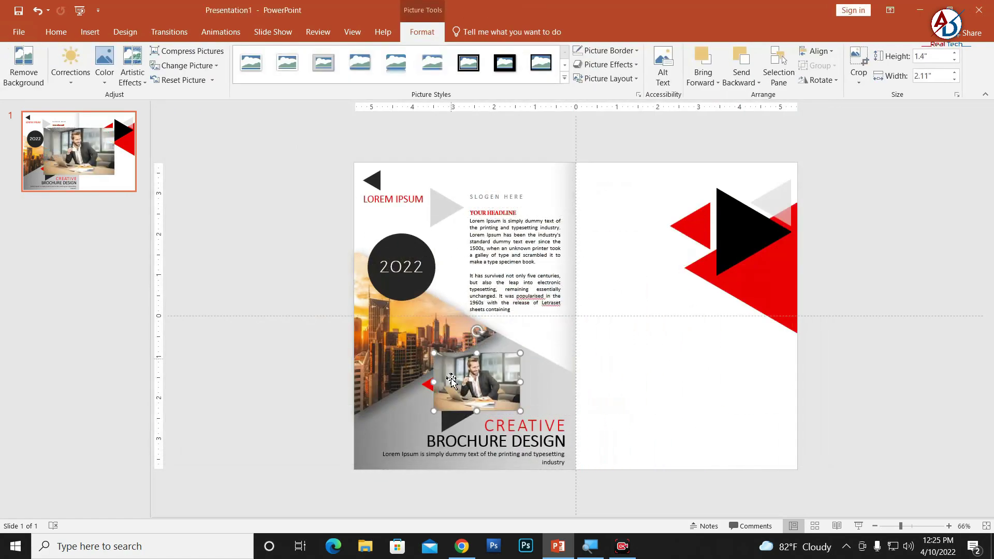
pyautogui.moveTo(475, 389)
pyautogui.mouseDown()
pyautogui.moveTo(621, 308)
pyautogui.moveTo(623, 284)
pyautogui.mouseUp()
pyautogui.moveTo(625, 275); pyautogui.dragTo(622, 237)
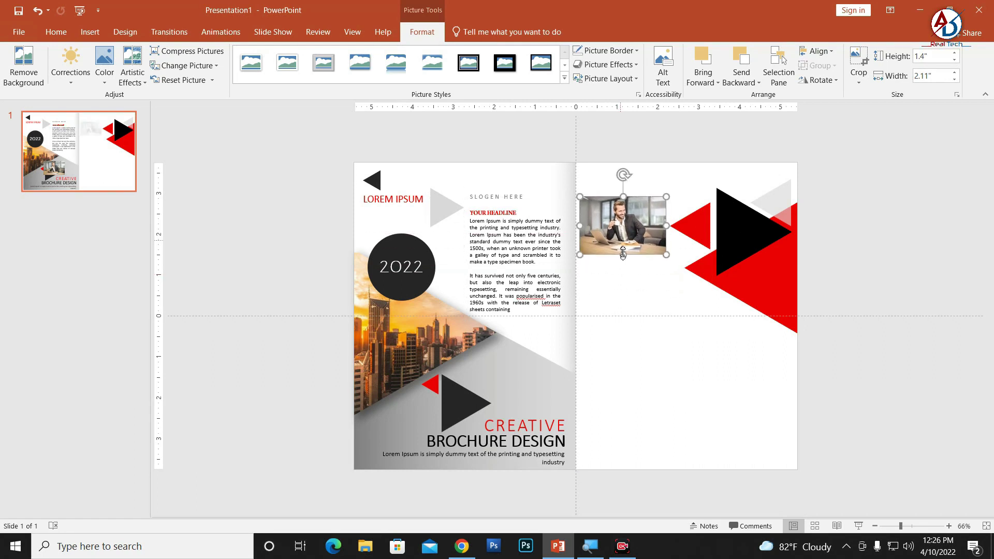
pyautogui.keyDown('ctrl'); pyautogui.scroll(-2, 640, 286); pyautogui.keyUp('ctrl')
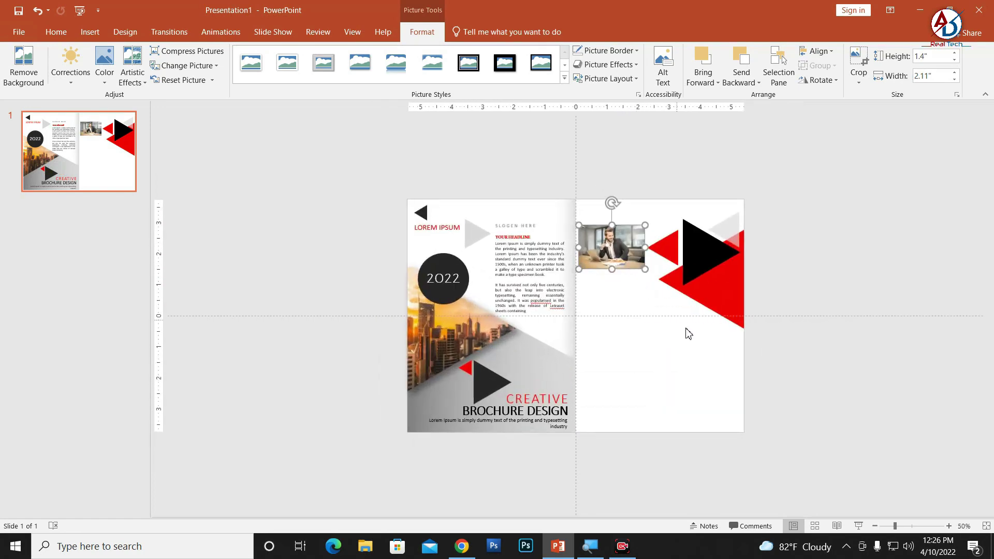
pyautogui.click(704, 333)
pyautogui.keyDown('ctrl'); pyautogui.scroll(5, 732, 355); pyautogui.keyUp('ctrl')
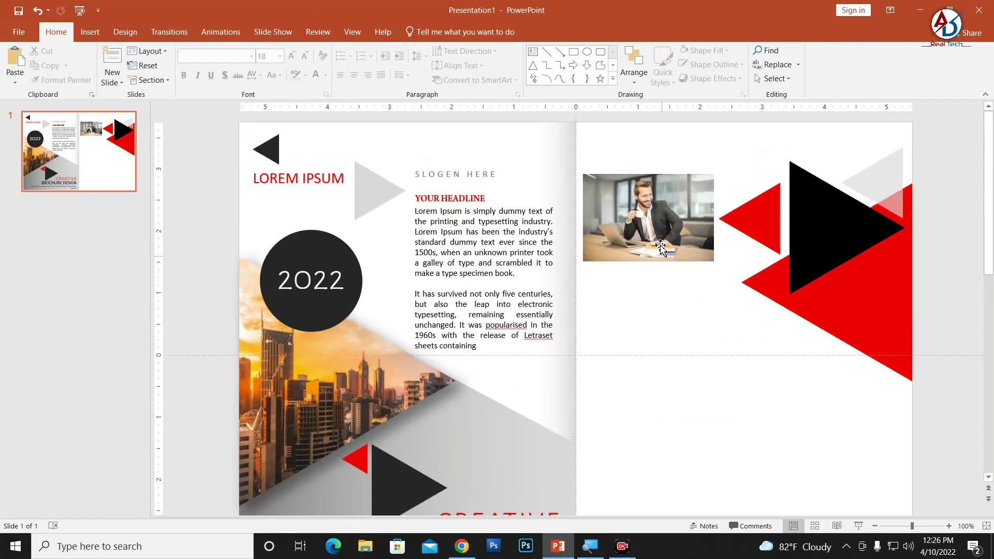
pyautogui.moveTo(661, 246); pyautogui.dragTo(664, 243)
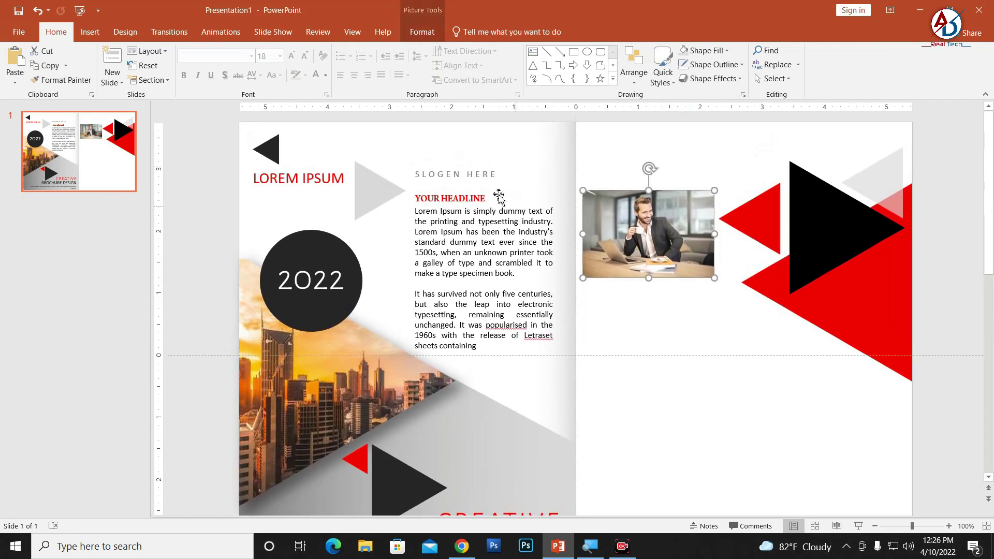
pyautogui.scroll(-2, 481, 317)
# Move the CREATIVE text box above the photo on the right page
pyautogui.click(491, 459)
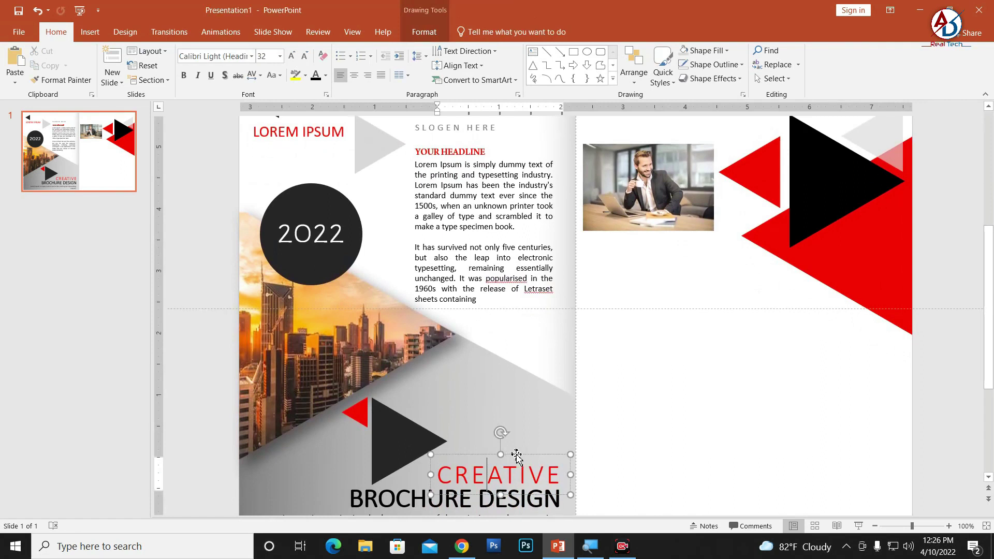
pyautogui.moveTo(517, 458)
pyautogui.mouseDown()
pyautogui.moveTo(630, 271)
pyautogui.moveTo(677, 154)
pyautogui.mouseUp()
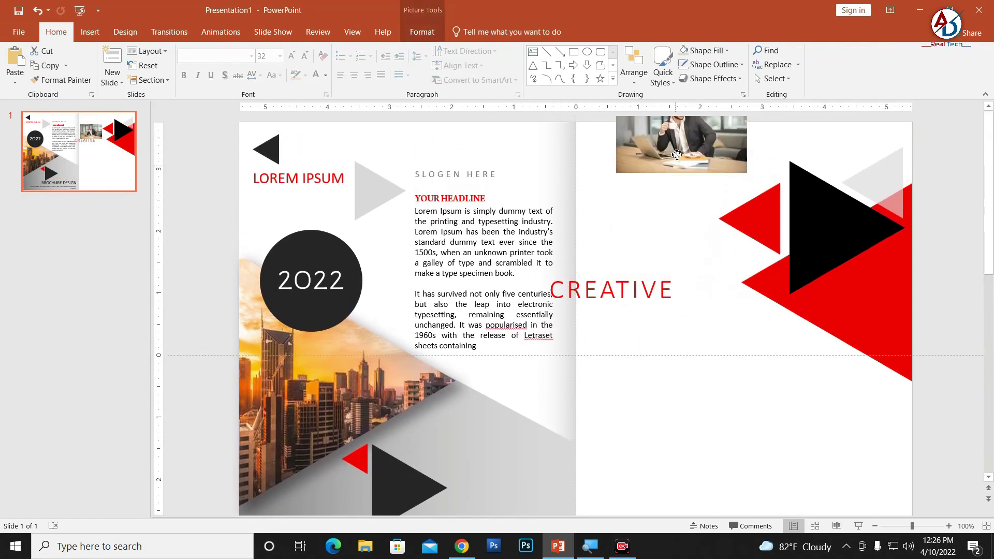
pyautogui.hotkey('ctrl', 'z')
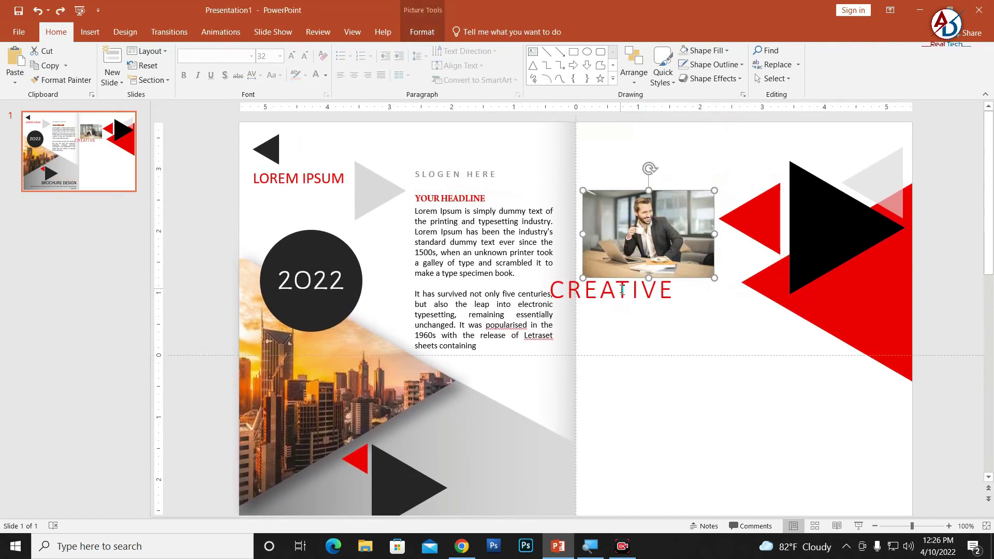
pyautogui.click(623, 290)
pyautogui.moveTo(626, 311); pyautogui.dragTo(663, 171)
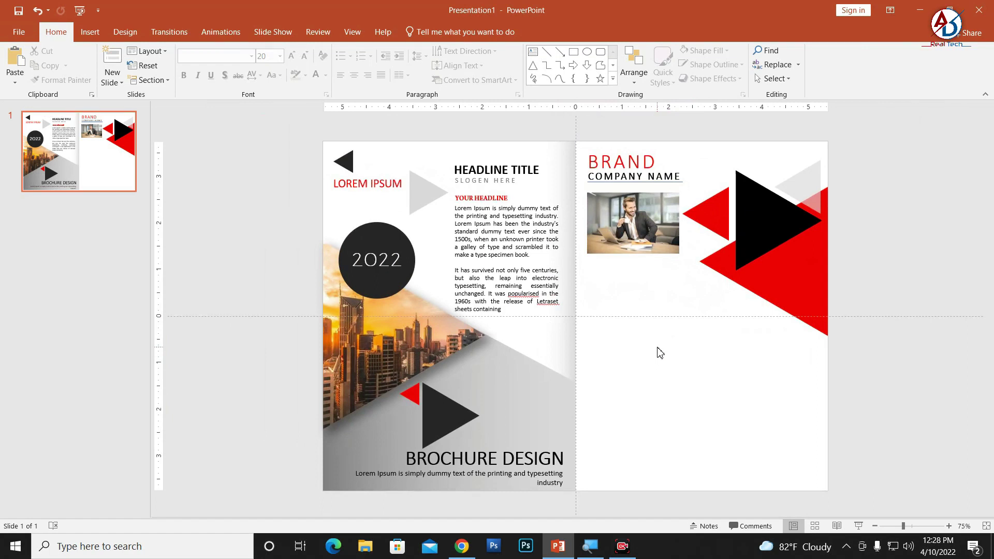
pyautogui.click(487, 188)
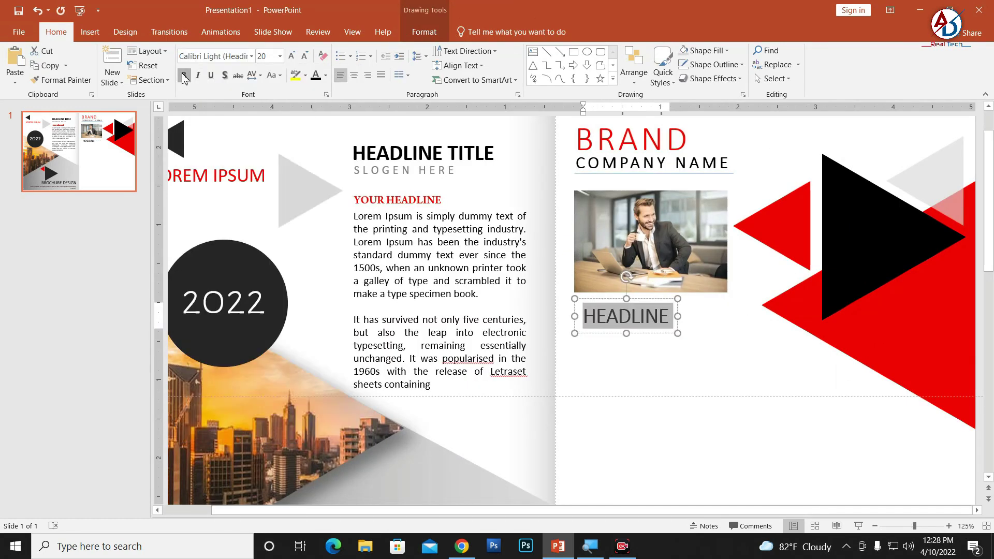
# Add a Lorem ipsum line in uppercase with the bold ADAM.CG PRO font
pyautogui.write('Lorem ipsu')
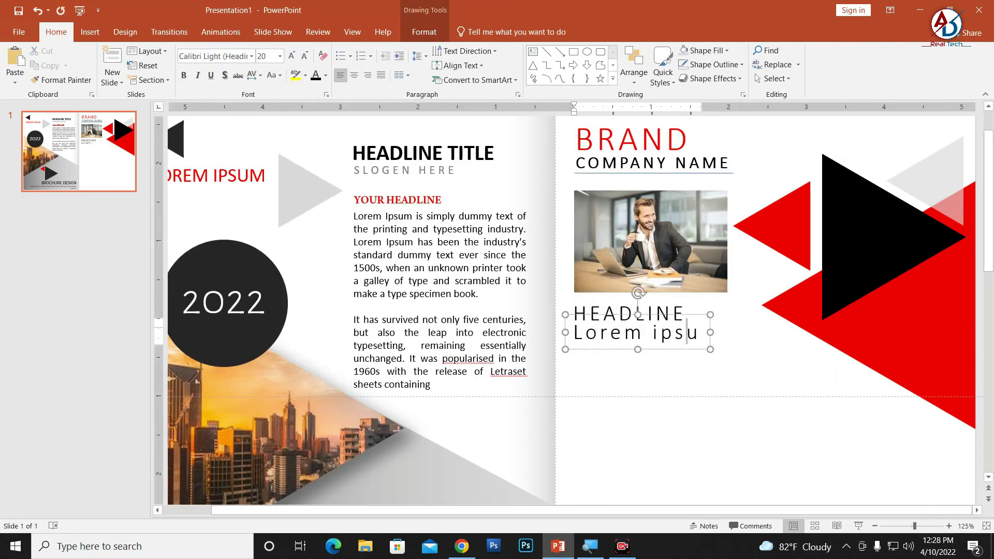
pyautogui.write('m')
pyautogui.hotkey('shift', 'Home')
pyautogui.click(271, 75)
pyautogui.click(274, 123)
pyautogui.click(251, 56)
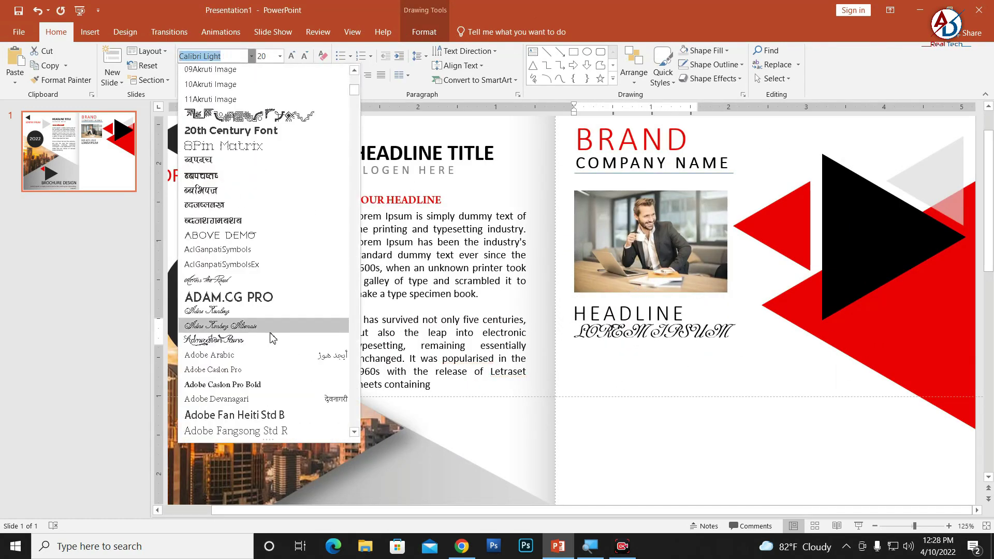
pyautogui.click(271, 338)
pyautogui.scroll(2, 679, 327)
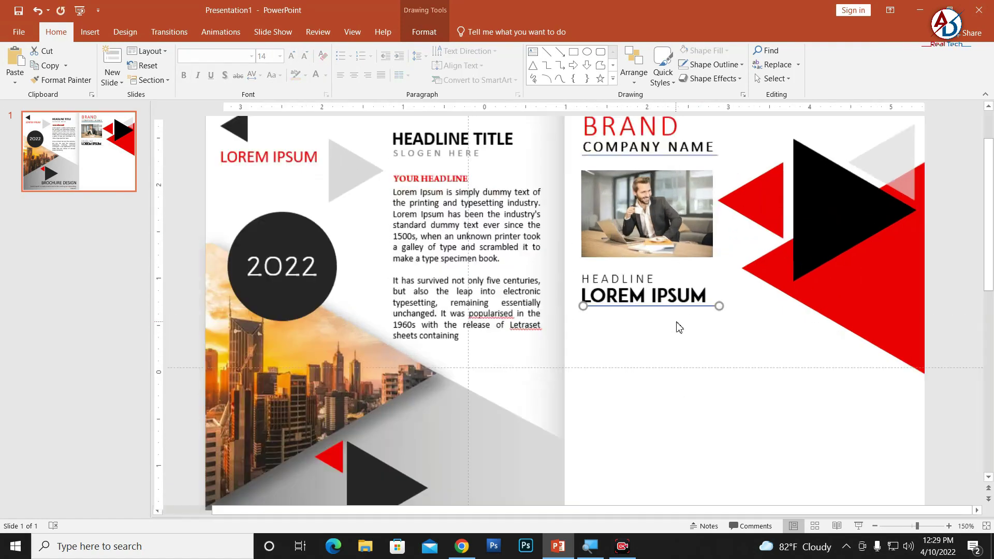
pyautogui.scroll(2, 679, 327)
# Make the line under LOREM thicker and black
pyautogui.click(424, 32)
pyautogui.click(474, 60)
pyautogui.click(473, 222)
pyautogui.click(597, 373)
# Paste a lipsum.com paragraph under LOREM IPSUM, split it in two, and colour it grey
pyautogui.scroll(-5, 597, 373)
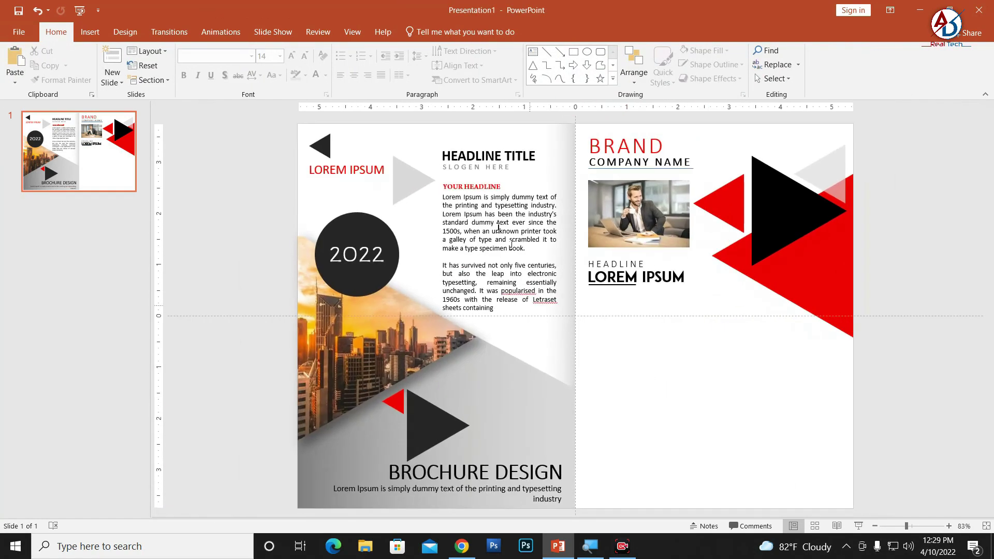
pyautogui.hotkey('alt', 'Tab')
pyautogui.moveTo(501, 277); pyautogui.dragTo(710, 422)
pyautogui.rightClick(522, 293)
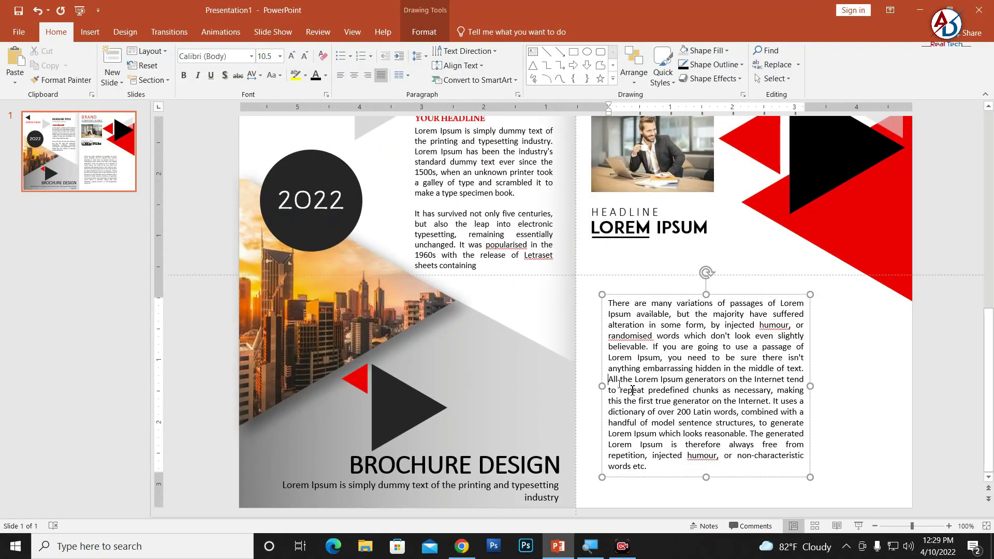
pyautogui.press('Return')
pyautogui.press('Return')
pyautogui.scroll(-2, 632, 390)
pyautogui.hotkey('ctrl', 'a')
pyautogui.click(326, 75)
pyautogui.click(338, 140)
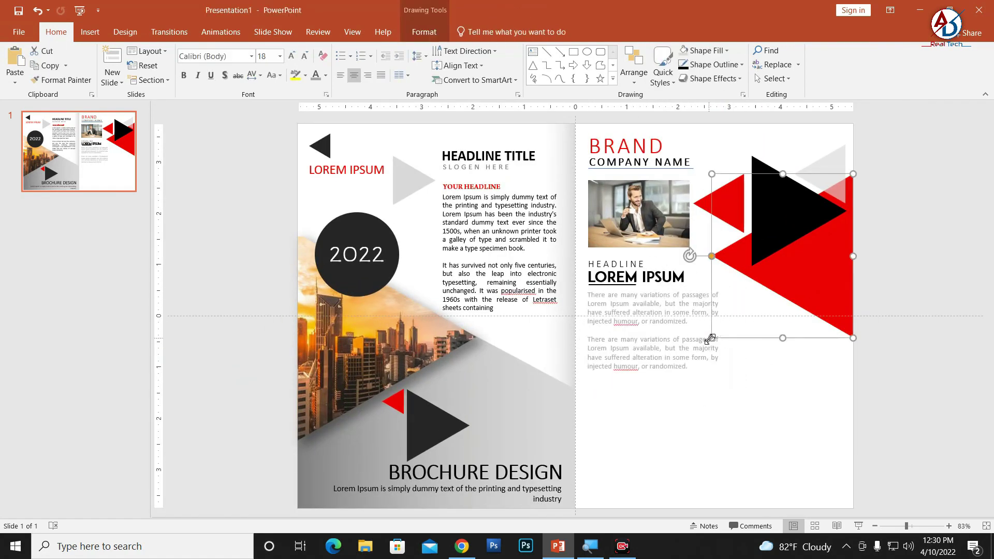
# Enlarge the red and black triangle group toward the bottom-left
pyautogui.moveTo(711, 337); pyautogui.dragTo(677, 350)
pyautogui.click(742, 451)
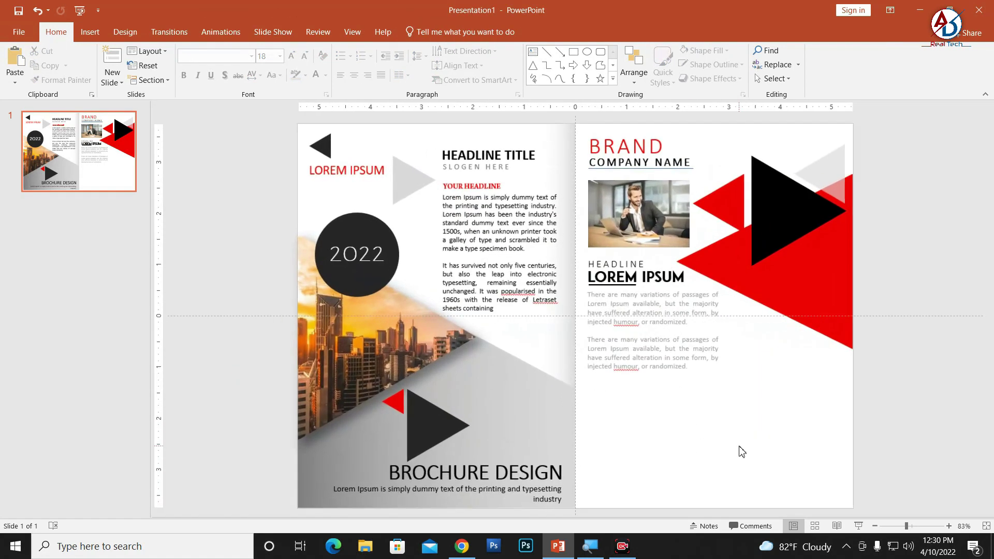
pyautogui.scroll(-1, 742, 452)
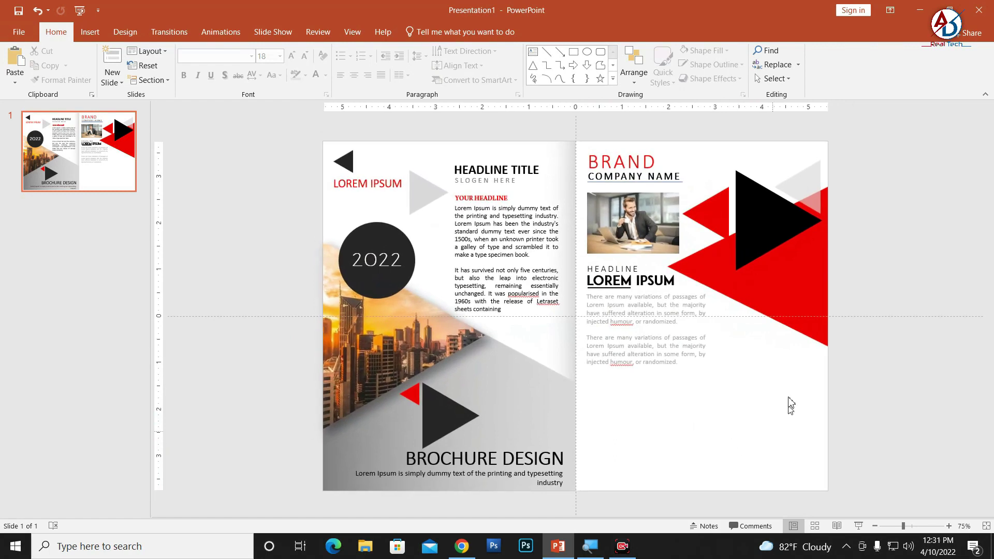
pyautogui.scroll(2, 783, 401)
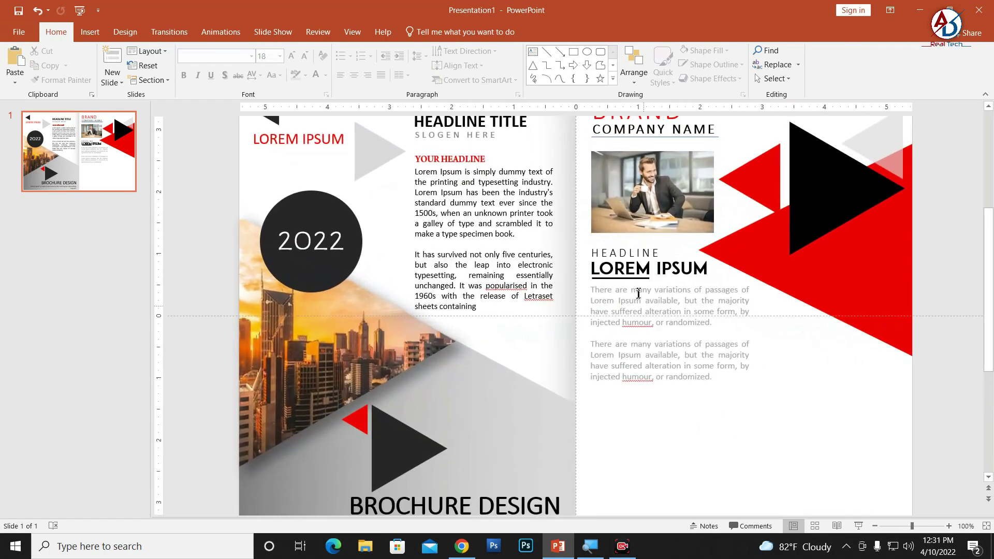
# Duplicate the LOREM IPSUM heading lower down and retype it as WHY CHOOSE US
pyautogui.click(673, 252)
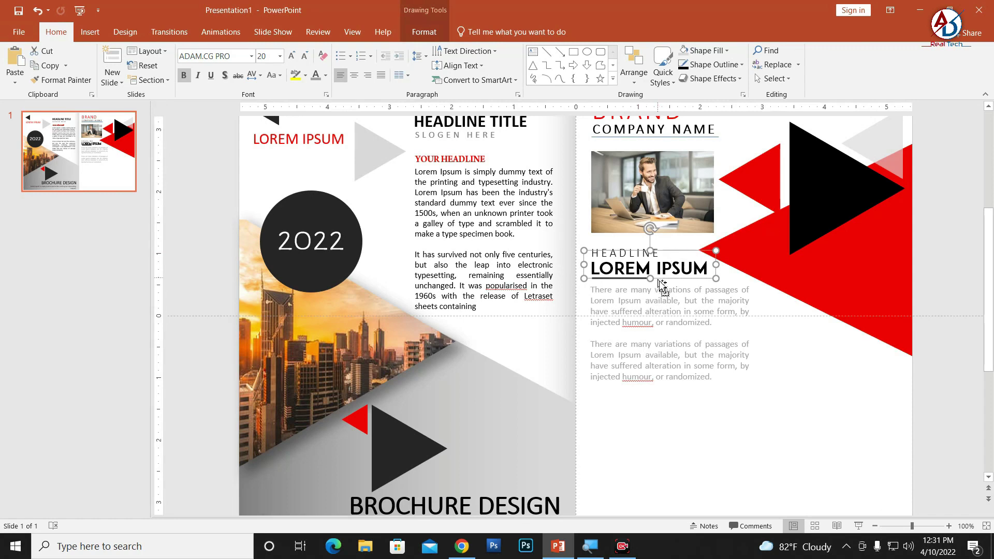
pyautogui.moveTo(661, 283); pyautogui.dragTo(862, 363)
pyautogui.hotkey('ctrl', 'a')
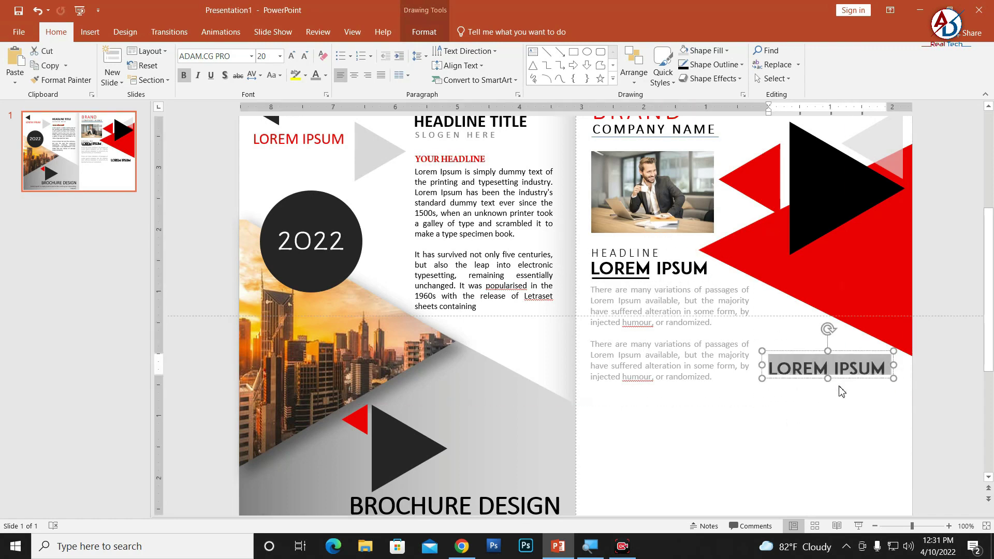
pyautogui.write('WHY')
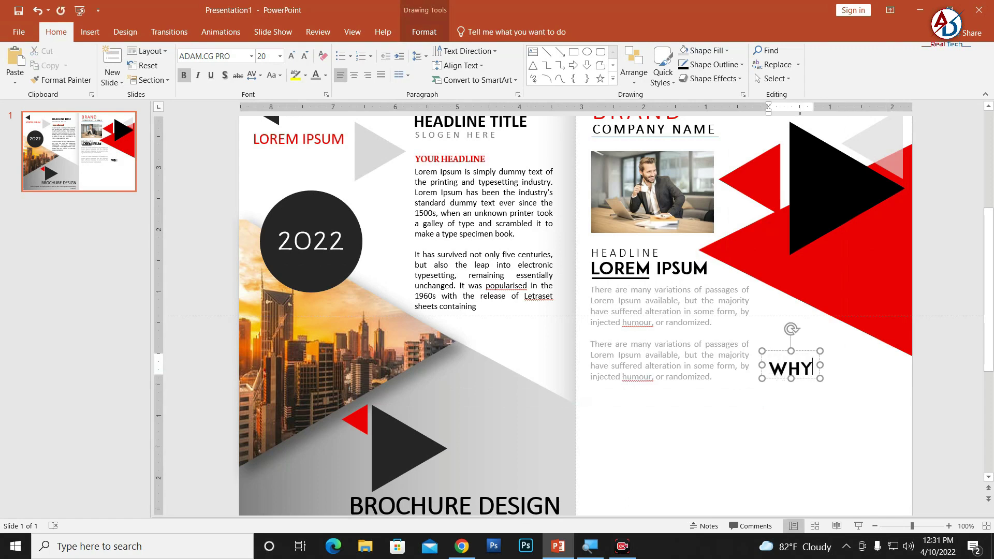
pyautogui.write(' CHOOSE US')
pyautogui.hotkey('ctrl', 'a')
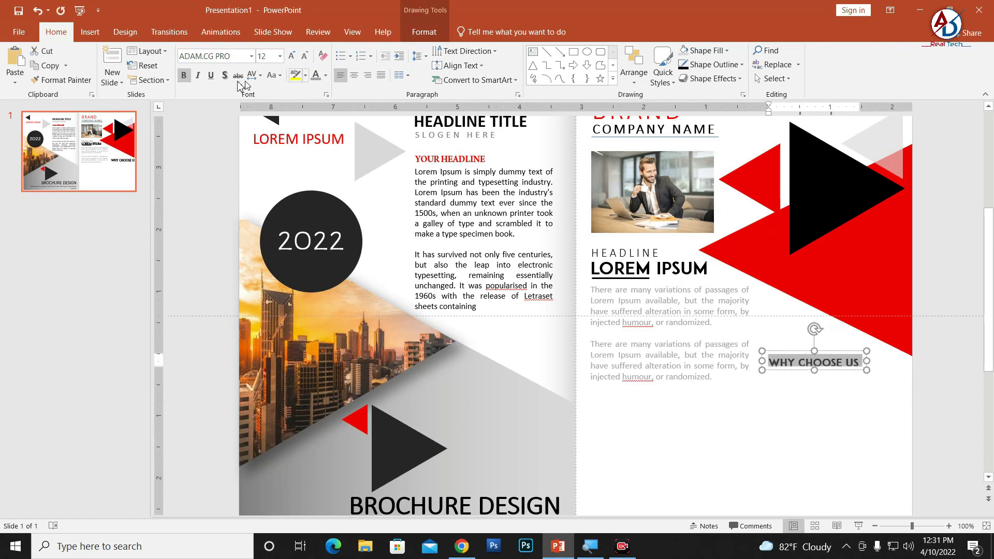
pyautogui.hotkey('ctrl', 'space')
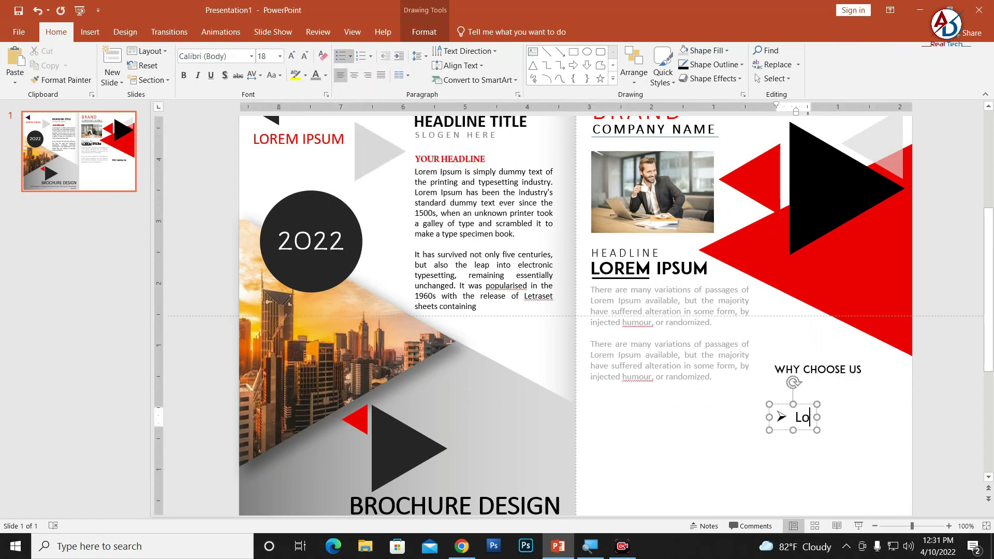
pyautogui.hotkey('ctrl', 'z')
# Paste Lorem Ipsum bullet lines, including a third, below WHY CHOOSE US
pyautogui.click(761, 381)
pyautogui.write('Lorem Ipsum is simply dummy text of the printing and typesetting industry')
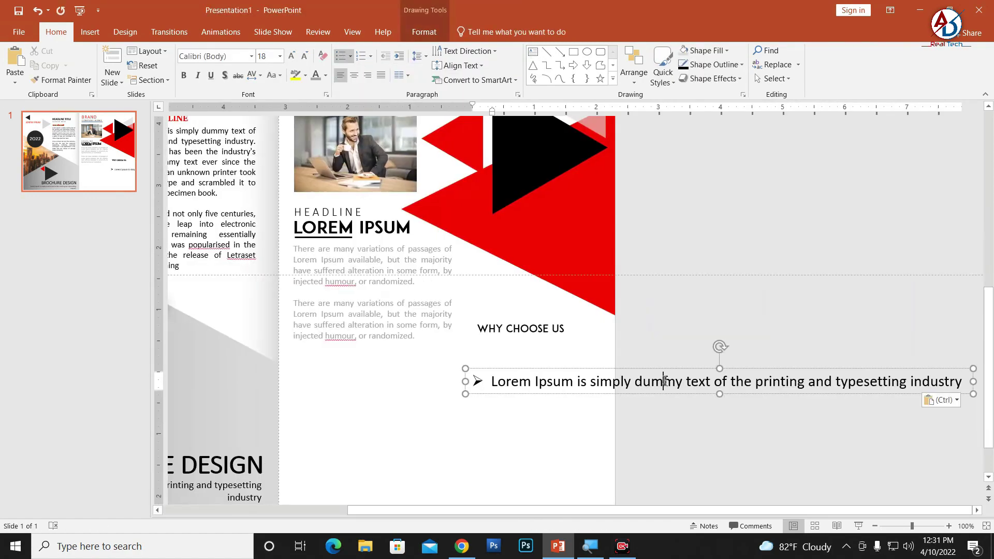
pyautogui.press('Return')
pyautogui.write('Lorem Ipsum is simply dummy text of the printing and typesetting industry')
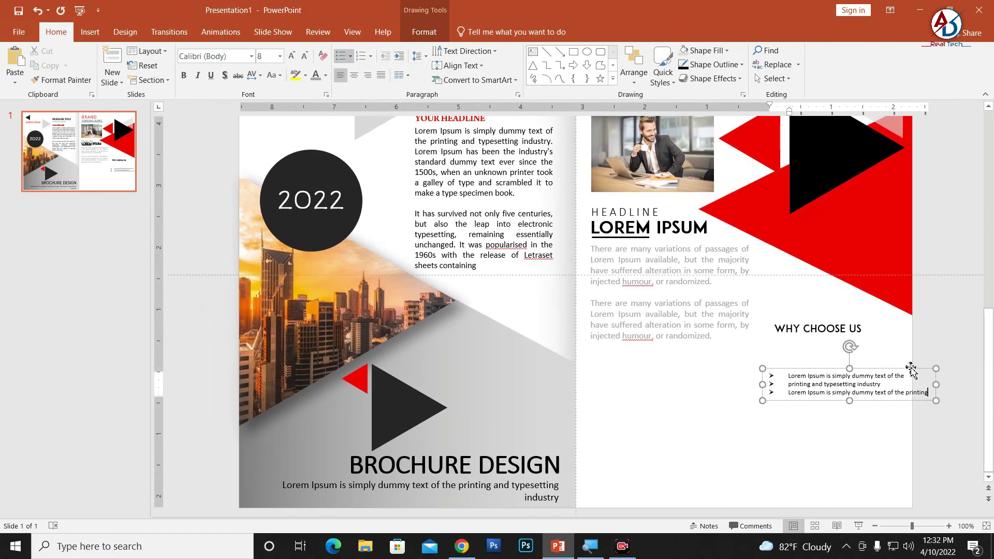
pyautogui.keyDown('ctrl'); pyautogui.scroll(5, 787, 367); pyautogui.keyUp('ctrl')
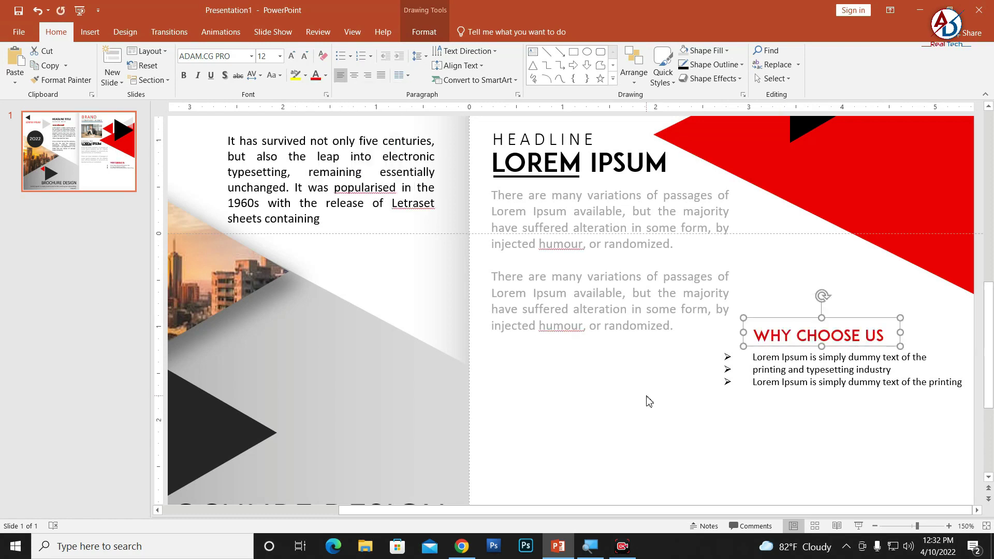
pyautogui.keyDown('ctrl'); pyautogui.scroll(-1, 737, 433); pyautogui.keyUp('ctrl')
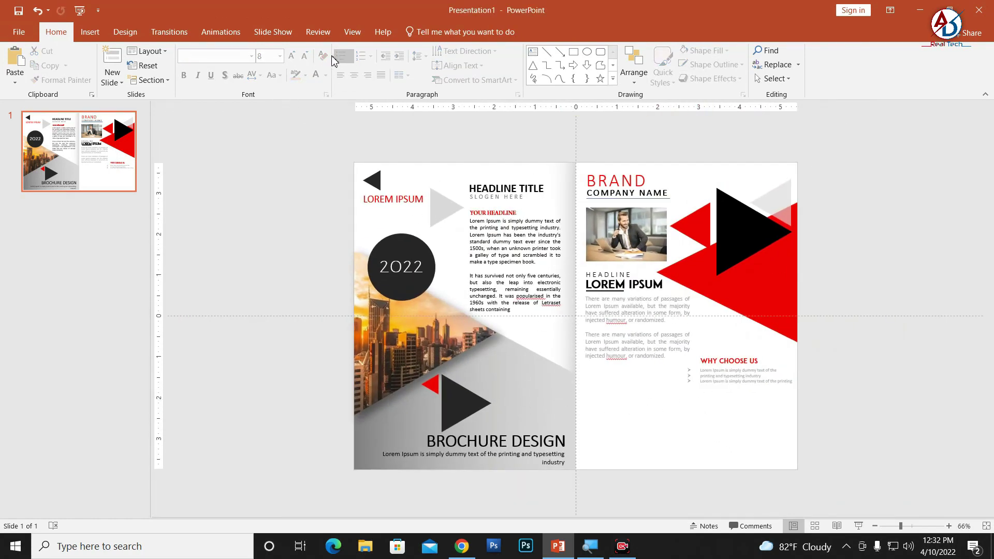
# Draw an isosceles triangle, rotate it to point right, and size it against the centre fold
pyautogui.click(90, 31)
pyautogui.click(210, 64)
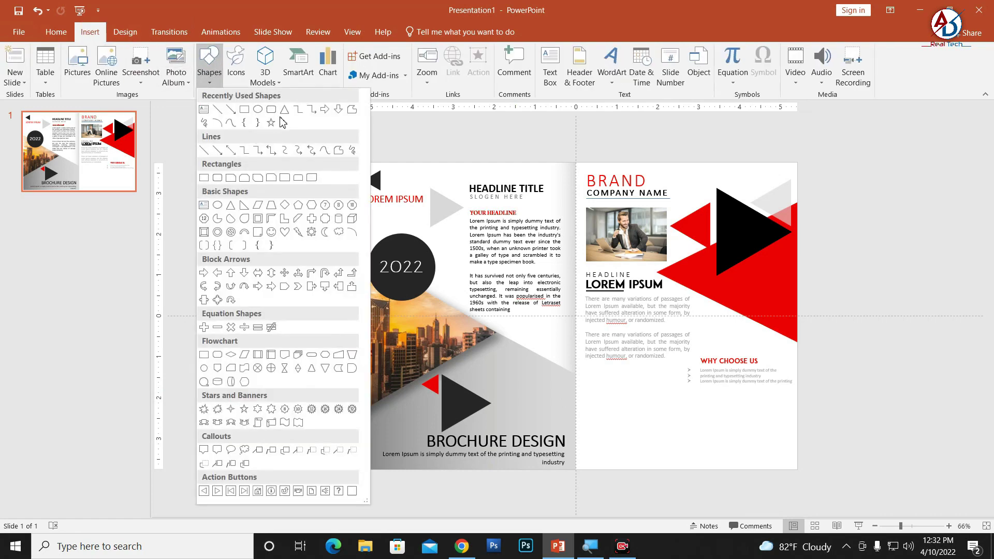
pyautogui.click(284, 109)
pyautogui.moveTo(595, 370); pyautogui.dragTo(717, 474)
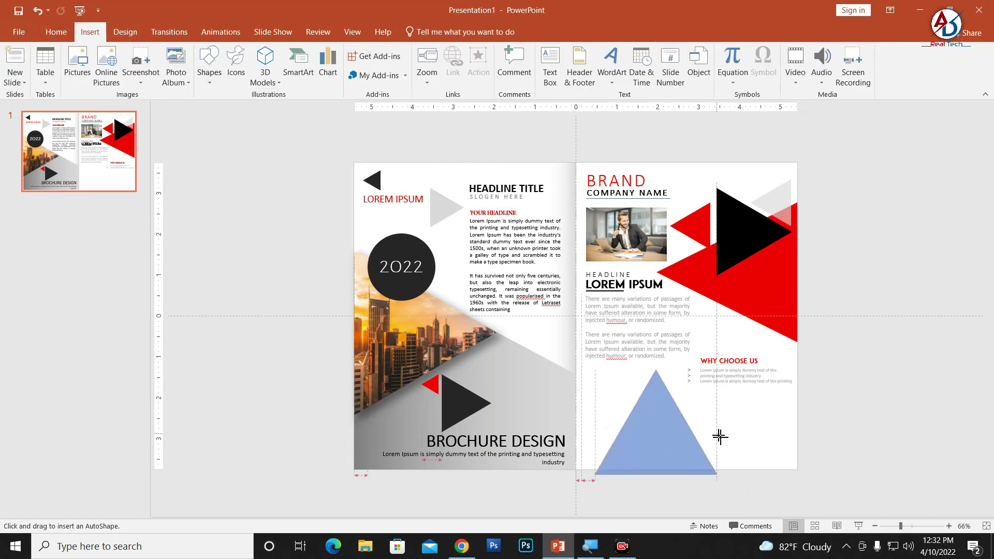
pyautogui.moveTo(657, 346); pyautogui.dragTo(730, 430)
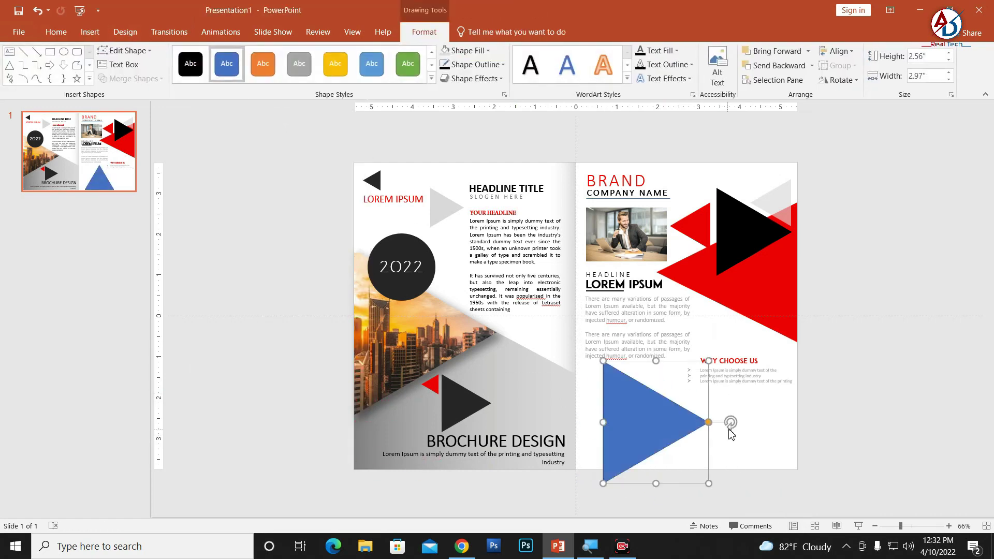
pyautogui.moveTo(707, 363); pyautogui.dragTo(692, 382)
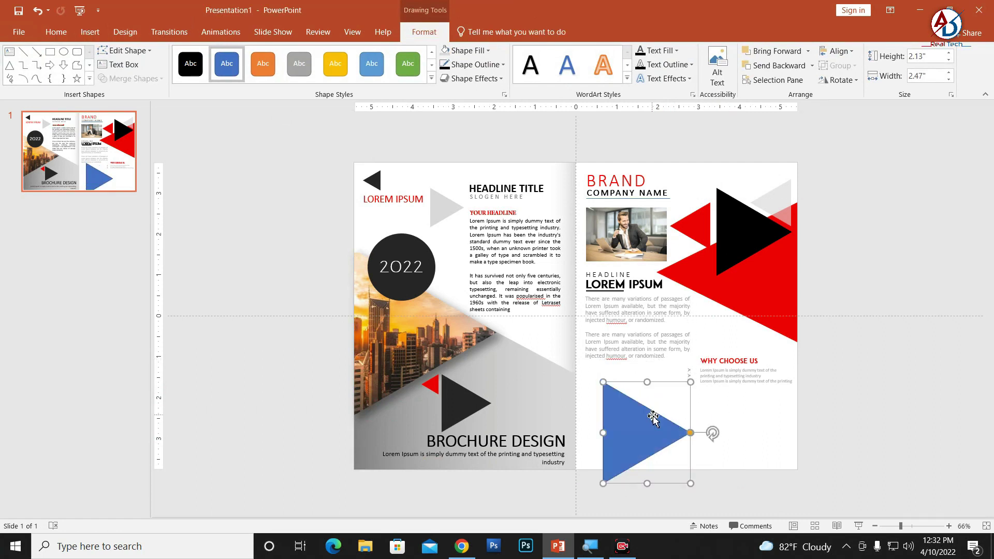
pyautogui.moveTo(652, 416); pyautogui.dragTo(625, 408)
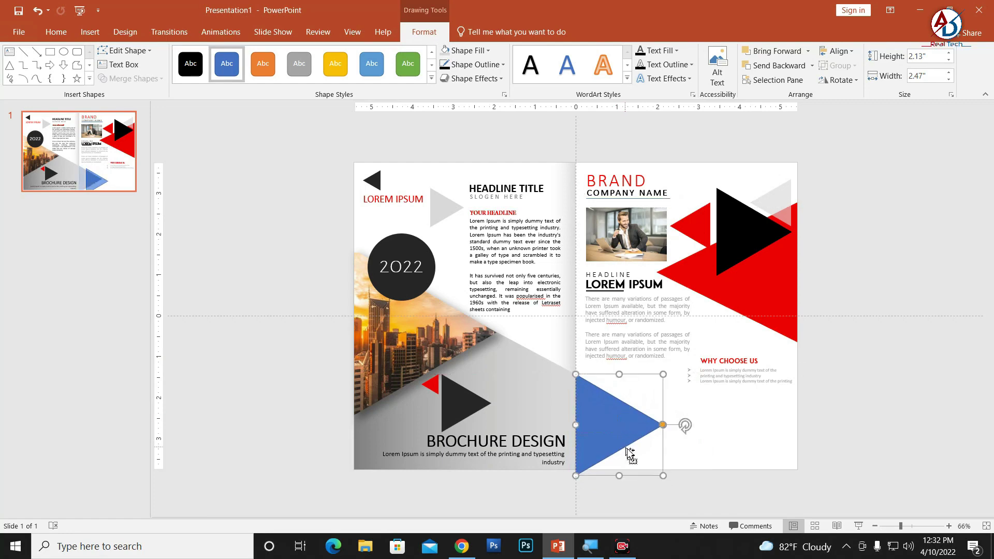
pyautogui.keyDown('ctrl'); pyautogui.scroll(10, 628, 450); pyautogui.keyUp('ctrl')
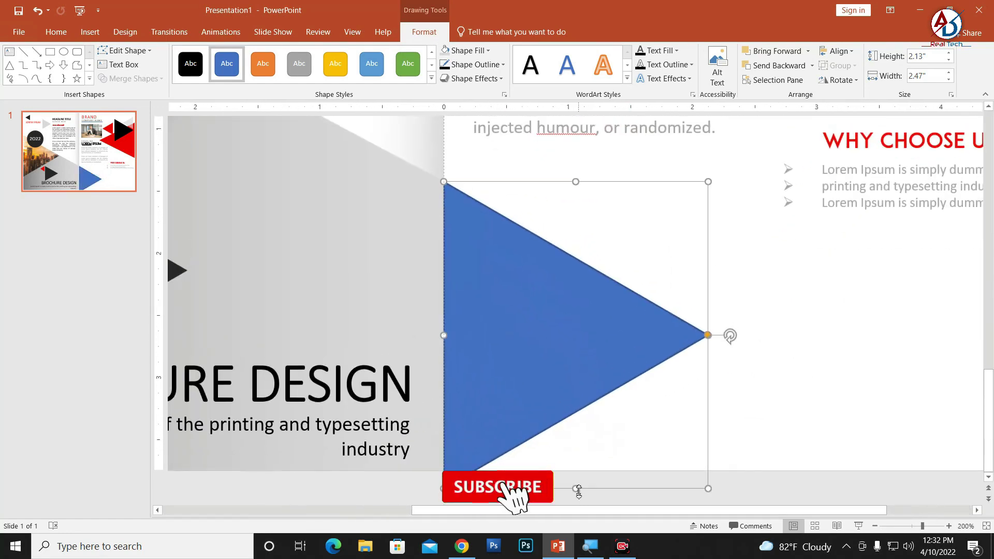
pyautogui.moveTo(576, 488); pyautogui.dragTo(579, 472)
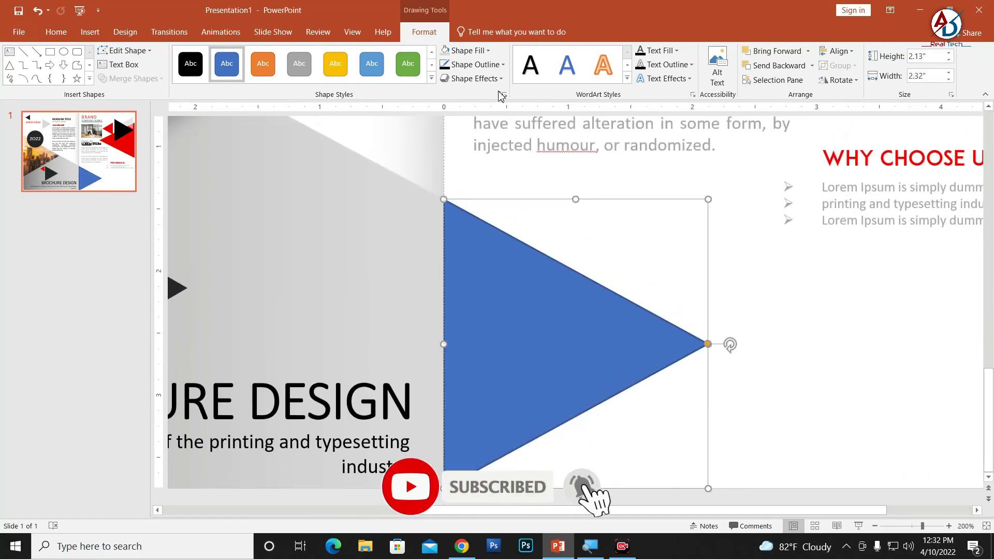
# Remove the blue triangle's outline
pyautogui.click(482, 66)
pyautogui.click(473, 173)
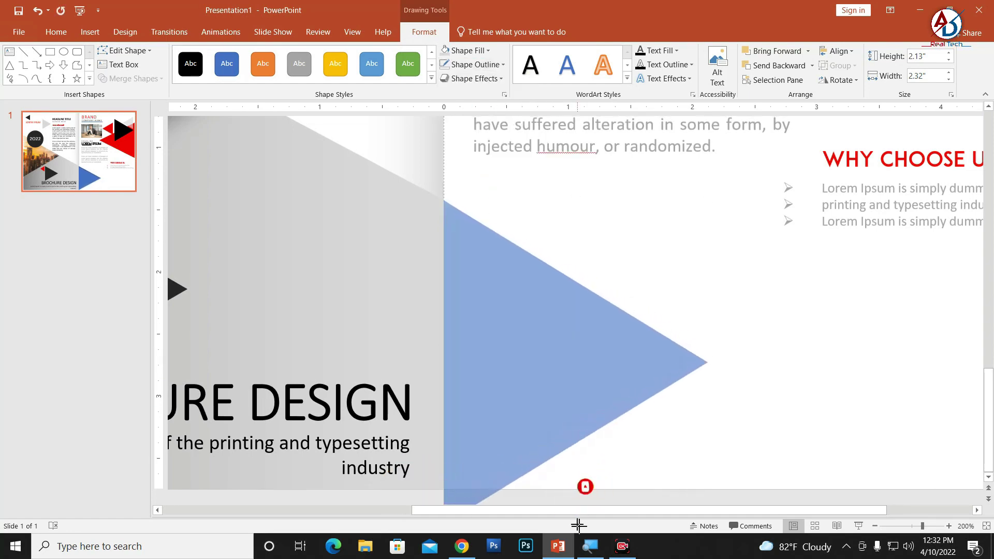
pyautogui.click(594, 439)
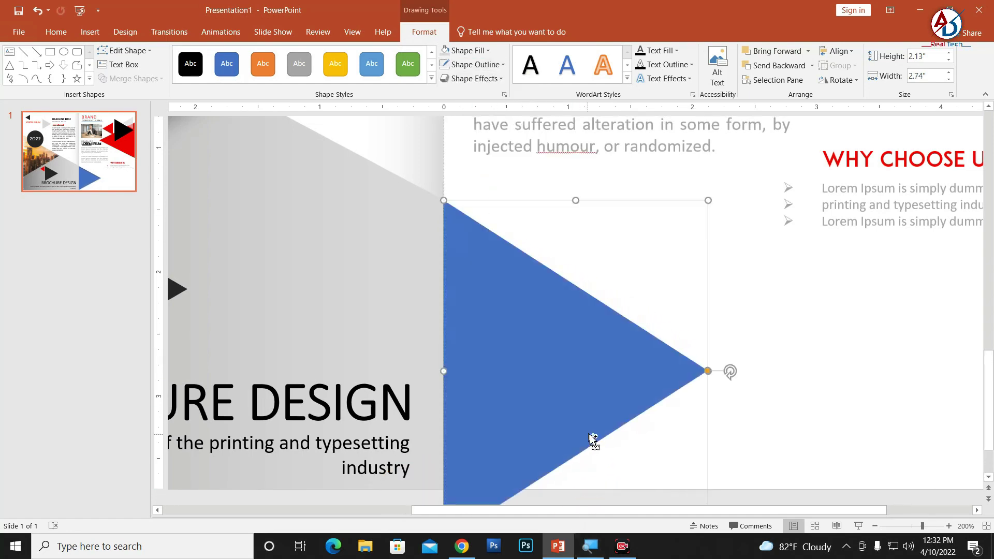
pyautogui.keyDown('ctrl'); pyautogui.scroll(-10, 464, 297); pyautogui.keyUp('ctrl')
pyautogui.keyDown('ctrl'); pyautogui.scroll(-1, 685, 446); pyautogui.keyUp('ctrl')
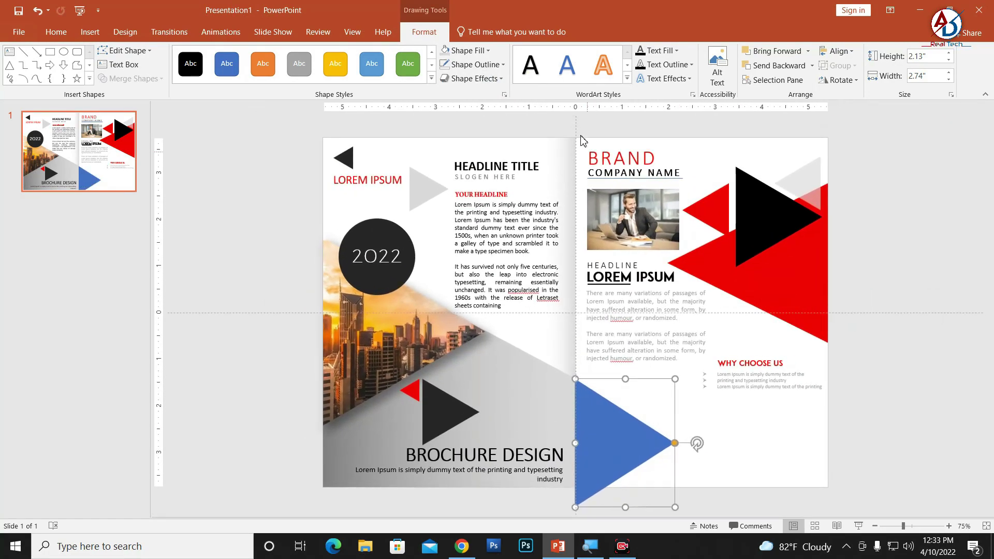
pyautogui.click(50, 53)
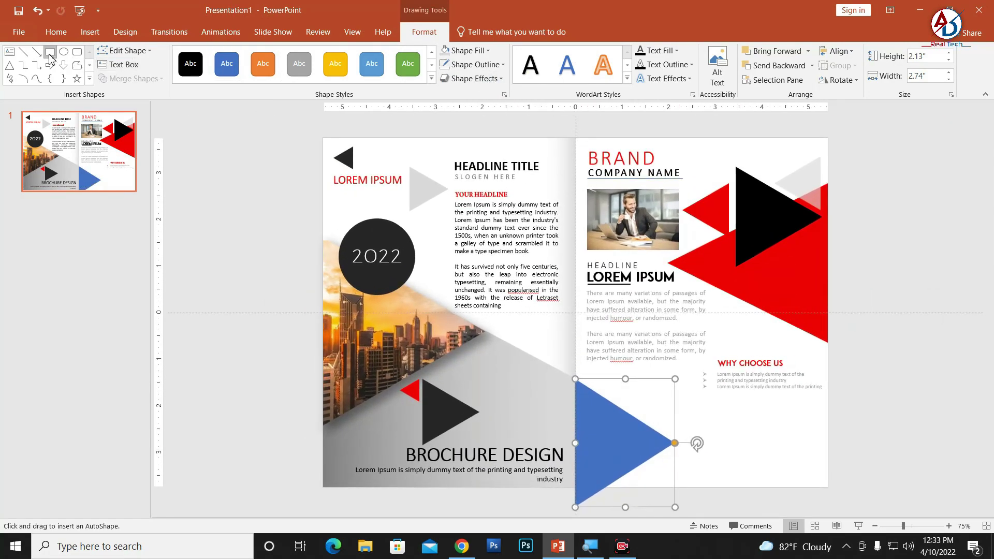
# Draw a rectangle over the triangle's overhang and select both shapes
pyautogui.moveTo(525, 491); pyautogui.dragTo(711, 516)
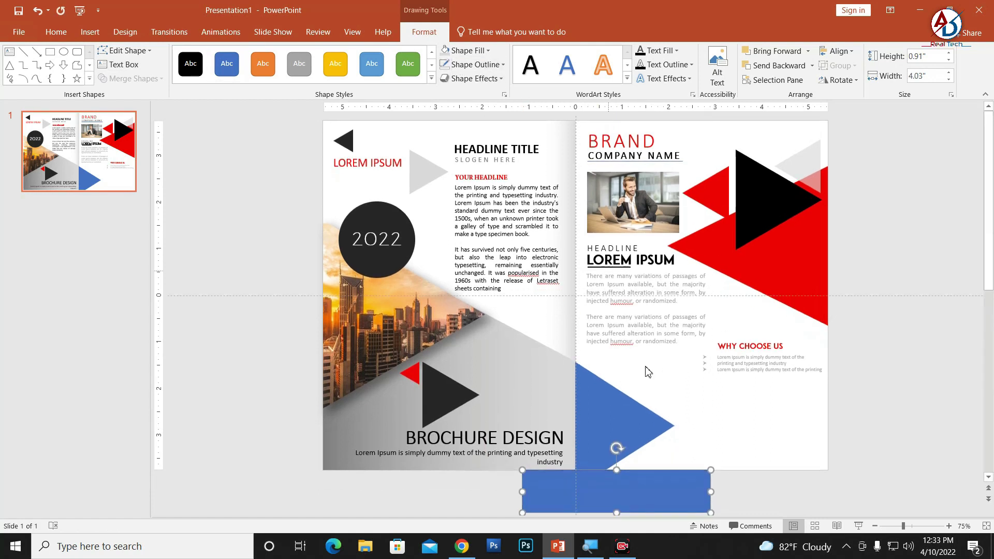
pyautogui.click(640, 428)
pyautogui.click(458, 64)
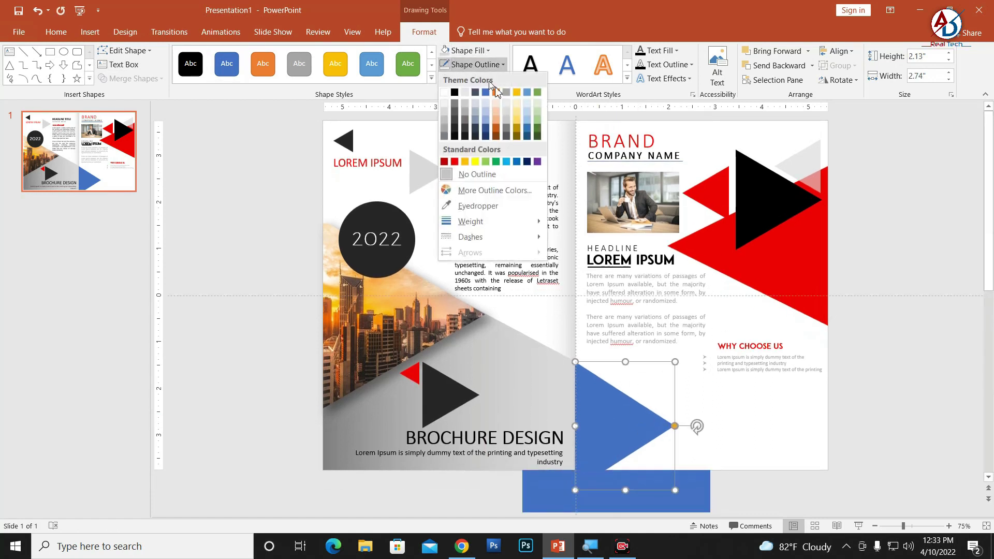
pyautogui.click(492, 171)
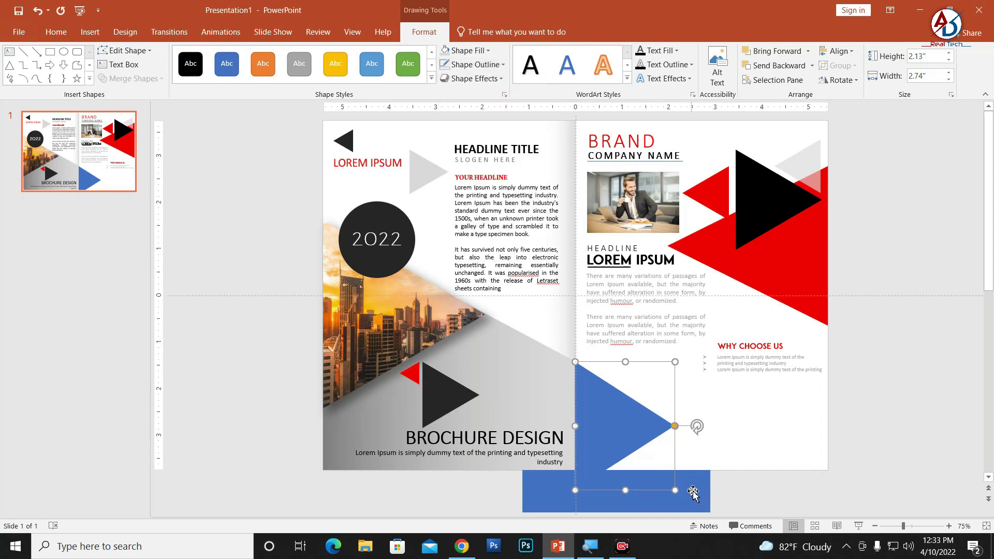
pyautogui.keyDown('shift'); pyautogui.click(694, 493); pyautogui.keyUp('shift')
# Subtract the rectangle from the triangle, leaving a 2.13 × 2.32 in triangle
pyautogui.click(155, 79)
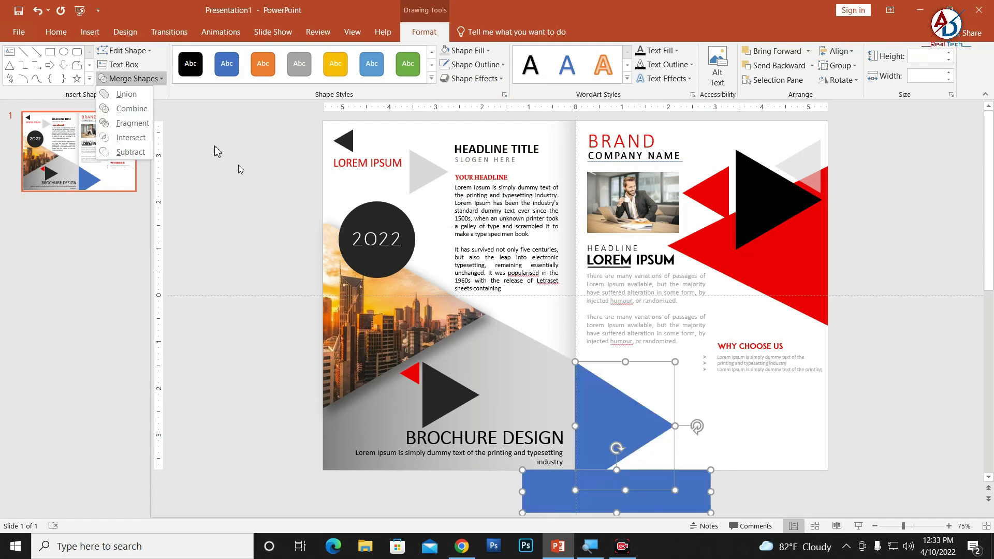
pyautogui.click(672, 481)
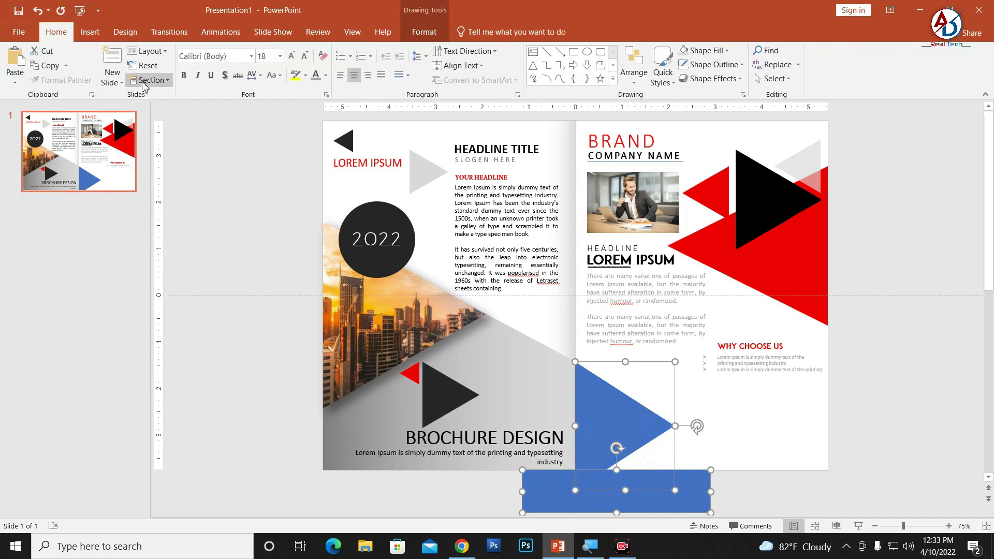
pyautogui.click(424, 32)
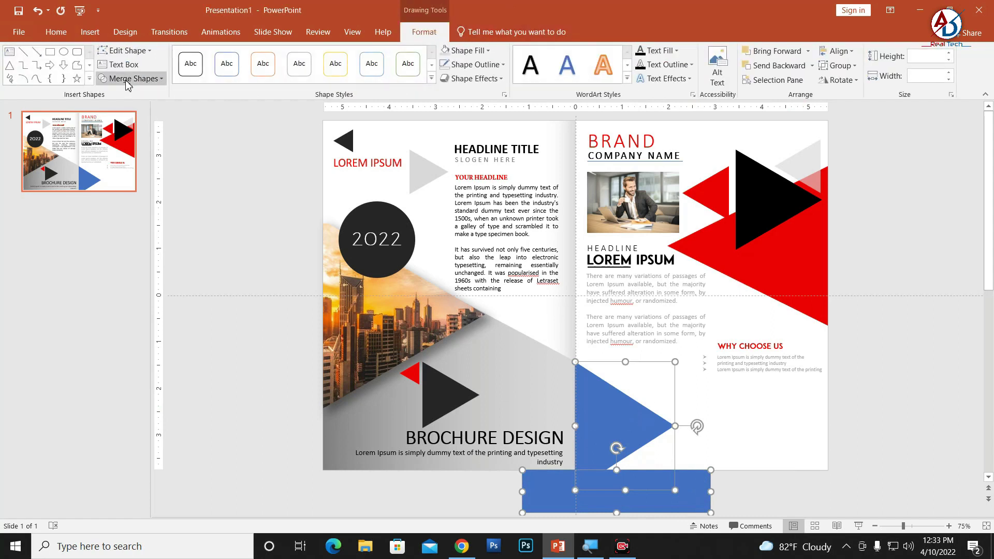
pyautogui.click(144, 83)
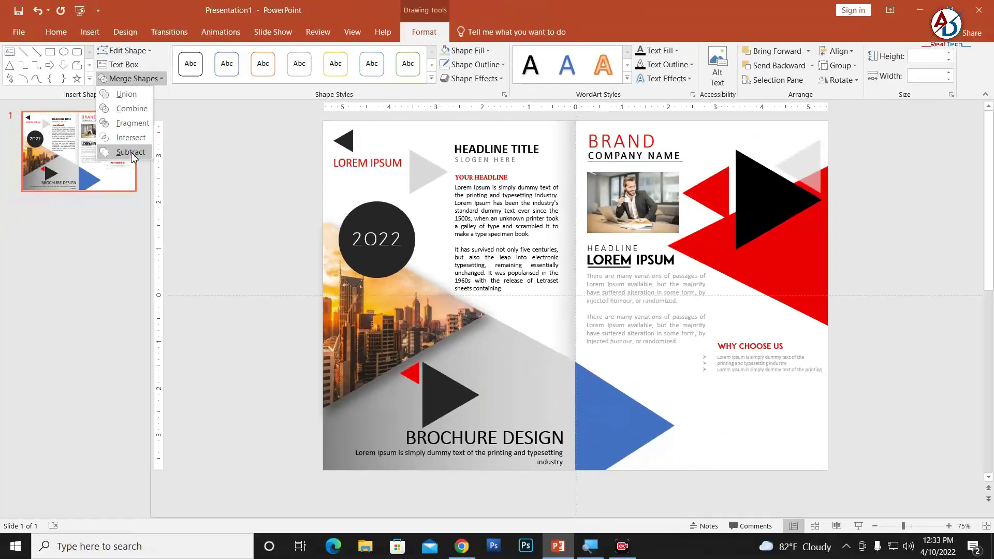
pyautogui.click(130, 151)
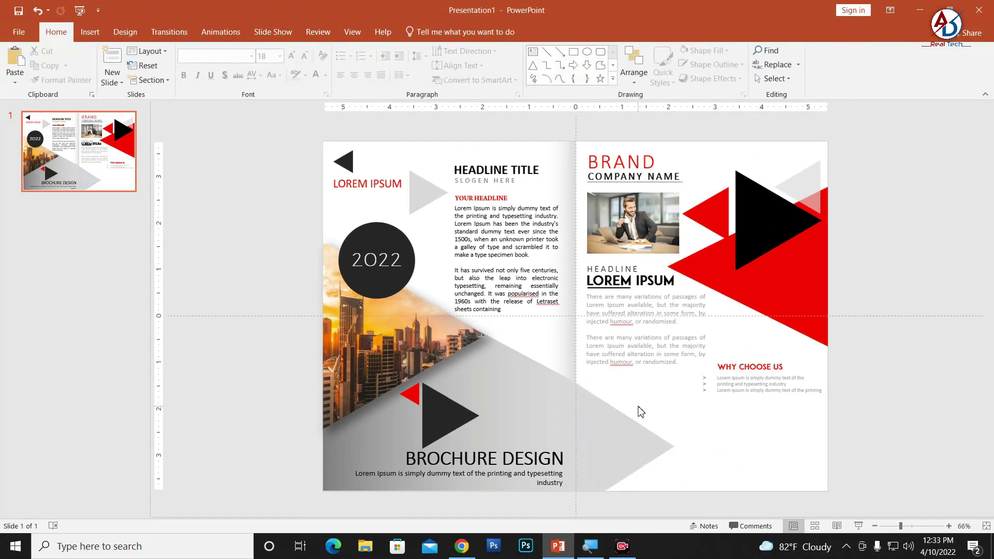
pyautogui.scroll(-2, 641, 411)
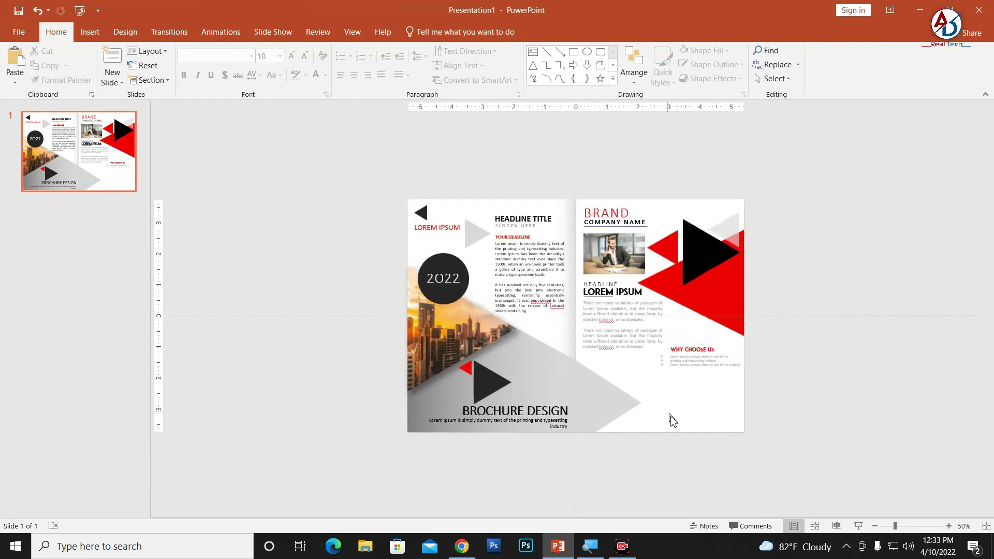
pyautogui.scroll(2, 672, 420)
# Move the black 14 pt Lorem Ipsum paragraph to the lower right of the right page, beside the grey triangle
pyautogui.click(638, 323)
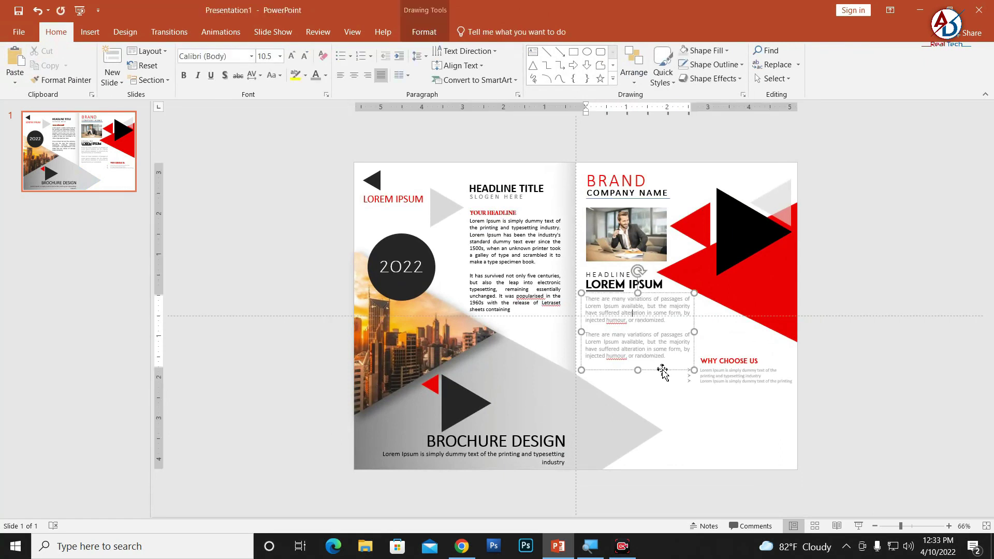
pyautogui.moveTo(663, 371); pyautogui.dragTo(655, 470)
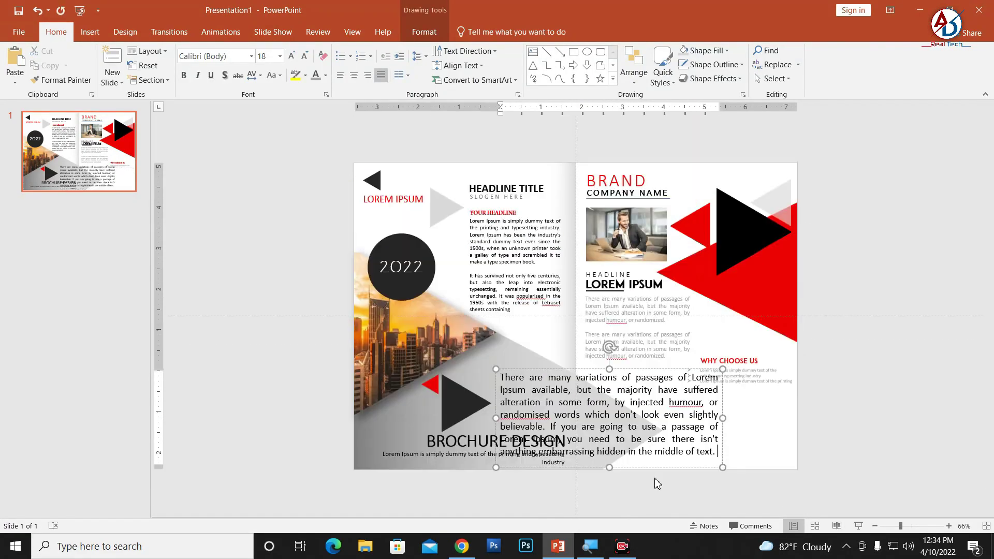
pyautogui.moveTo(703, 461); pyautogui.dragTo(712, 455)
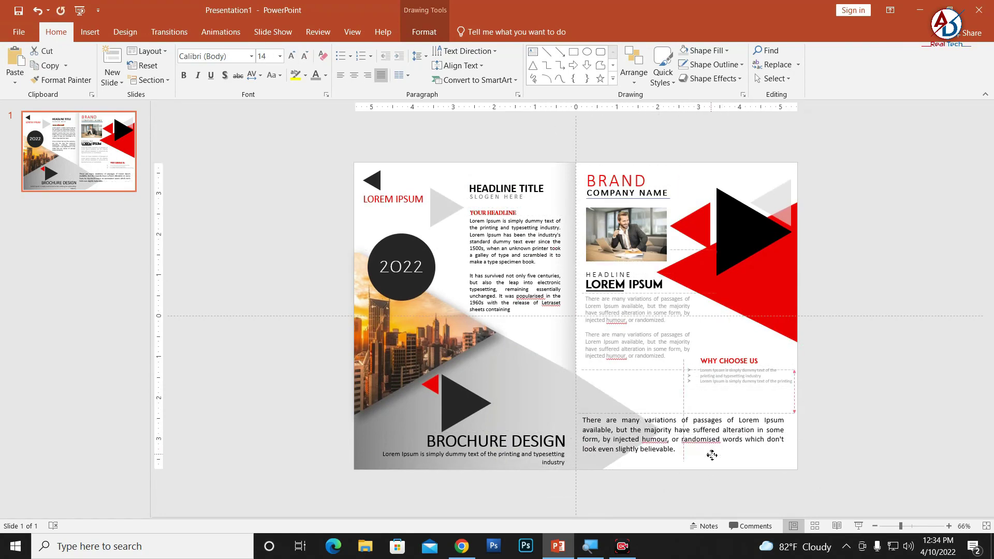
pyautogui.moveTo(712, 455); pyautogui.dragTo(712, 447)
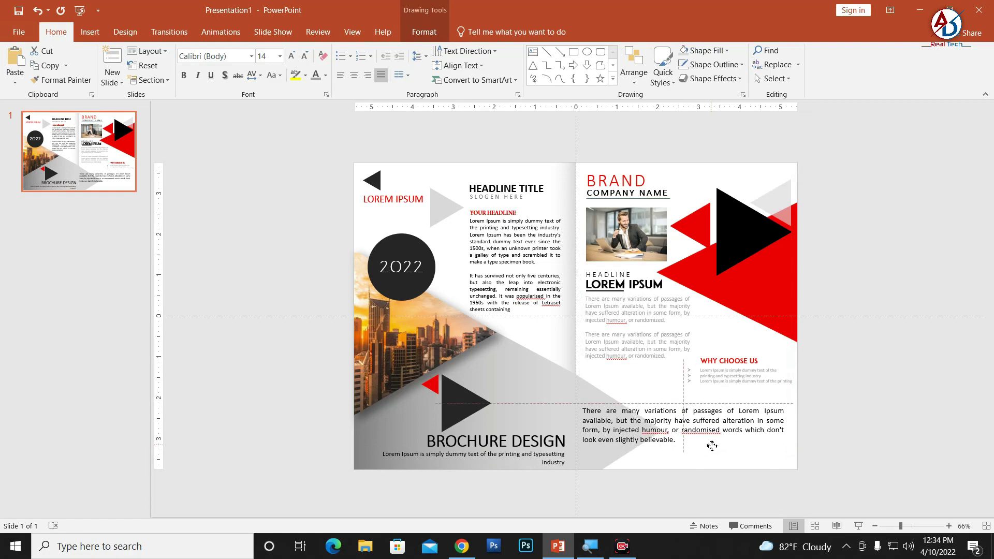
pyautogui.click(920, 418)
pyautogui.scroll(2, 536, 346)
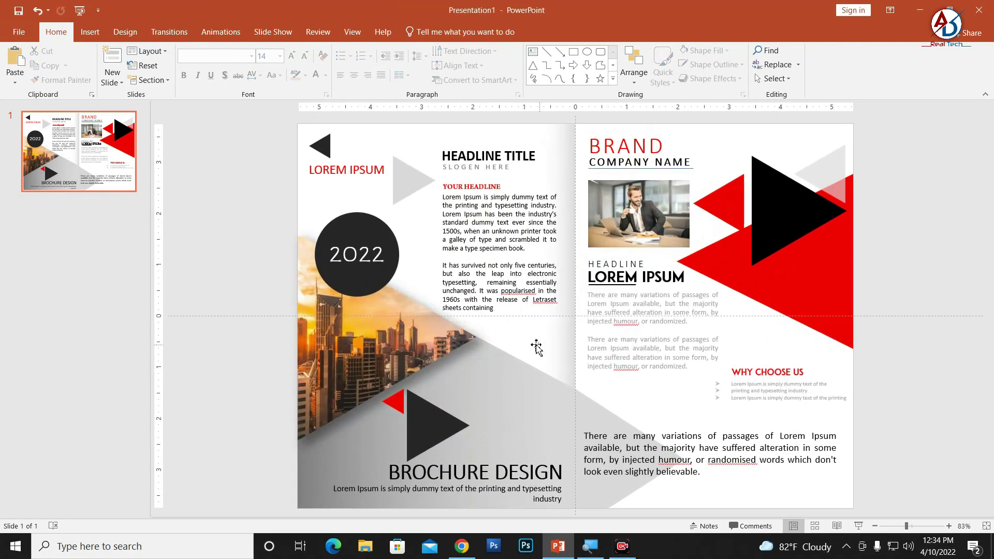
pyautogui.scroll(-2, 572, 341)
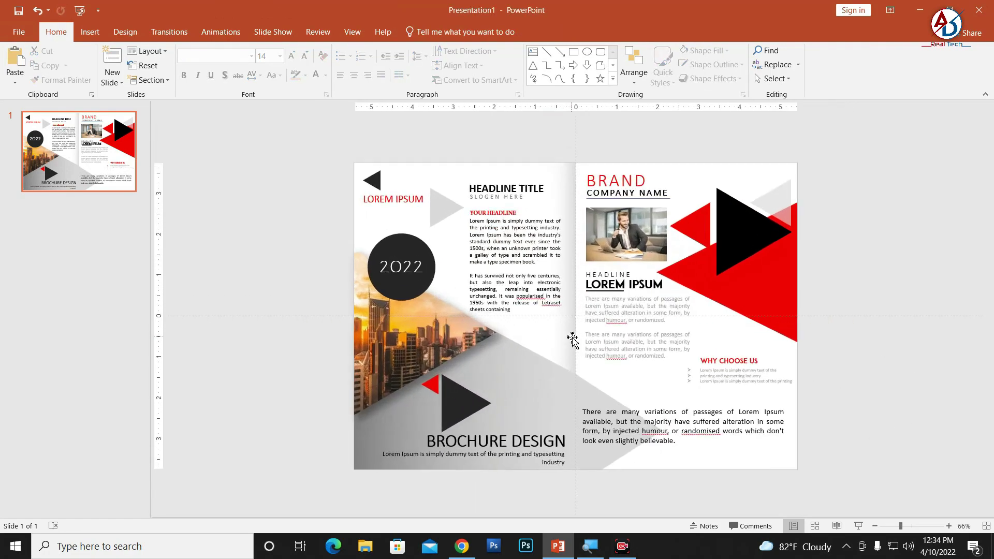